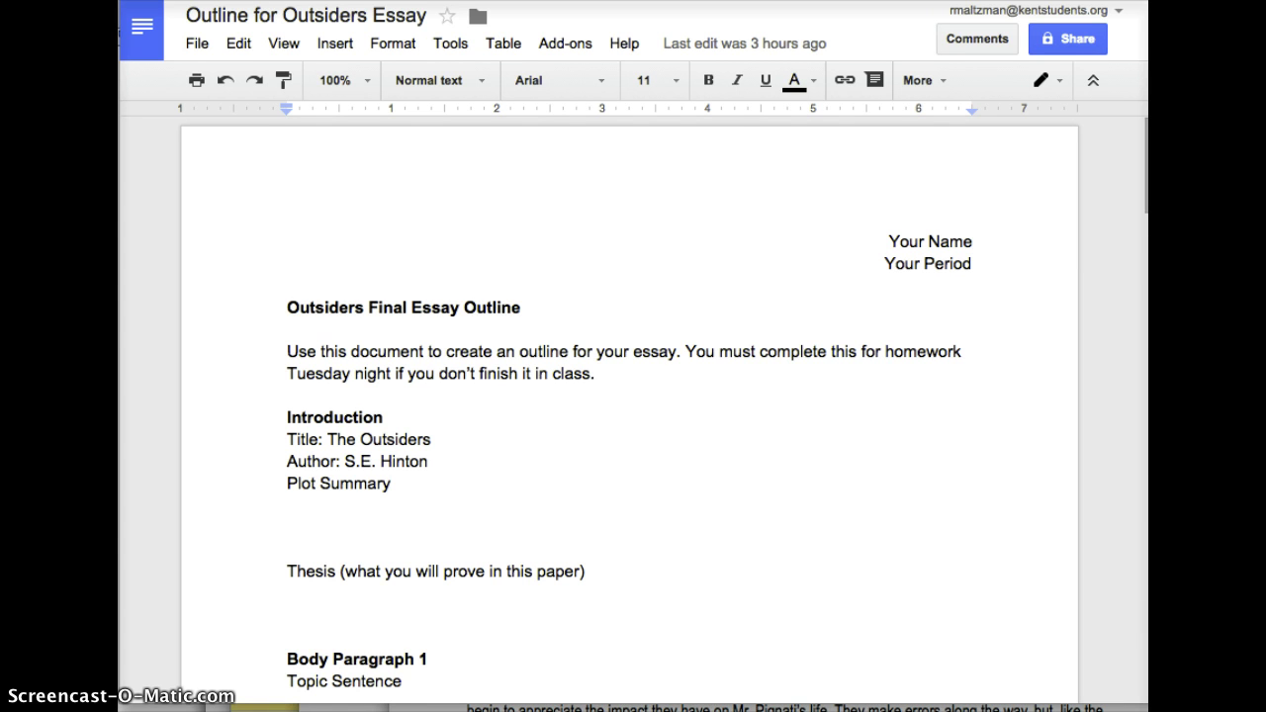
- Replace the name placeholder with the student's name and the period placeholder with '5th Period'
triple_click(892, 246)
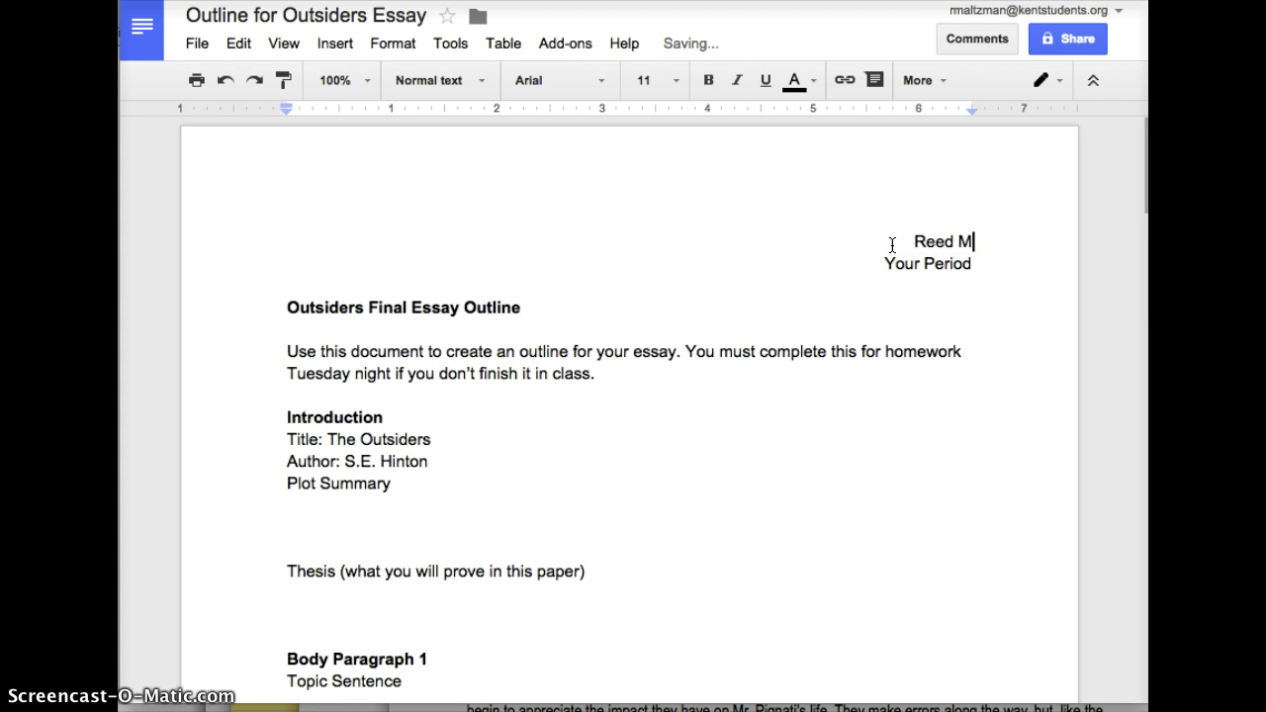
triple_click(906, 261)
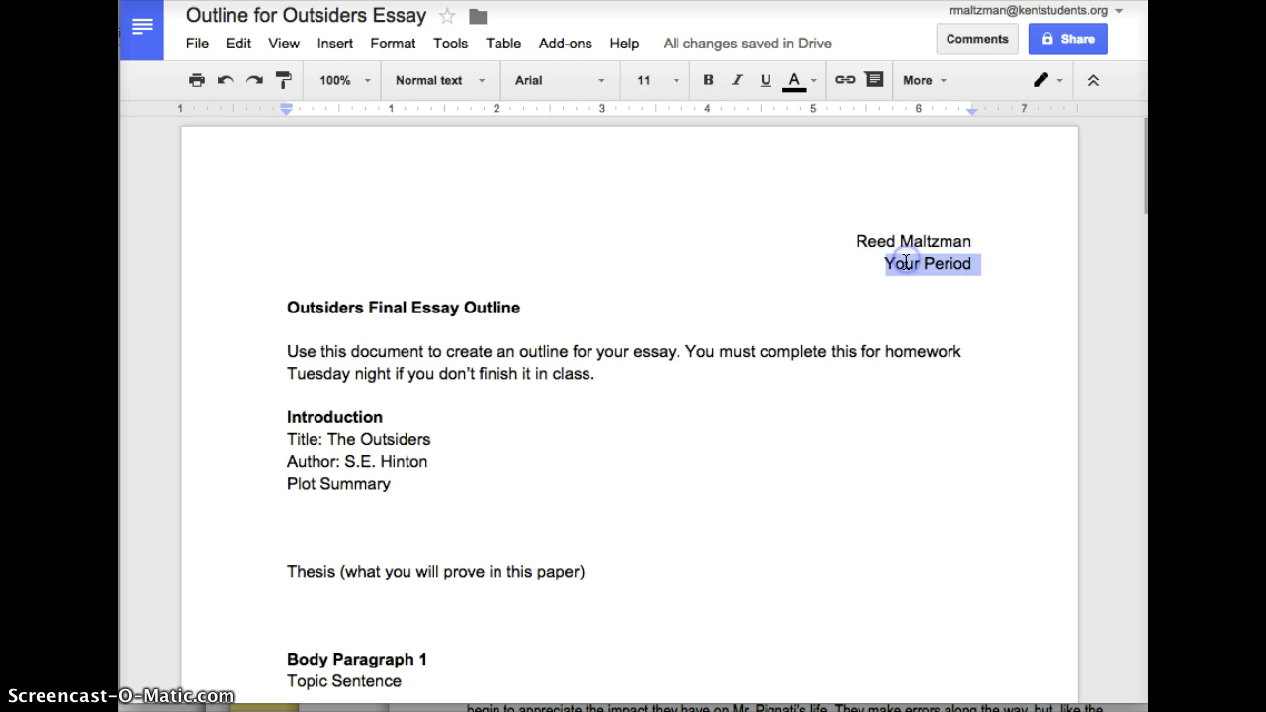
type("5th Period")
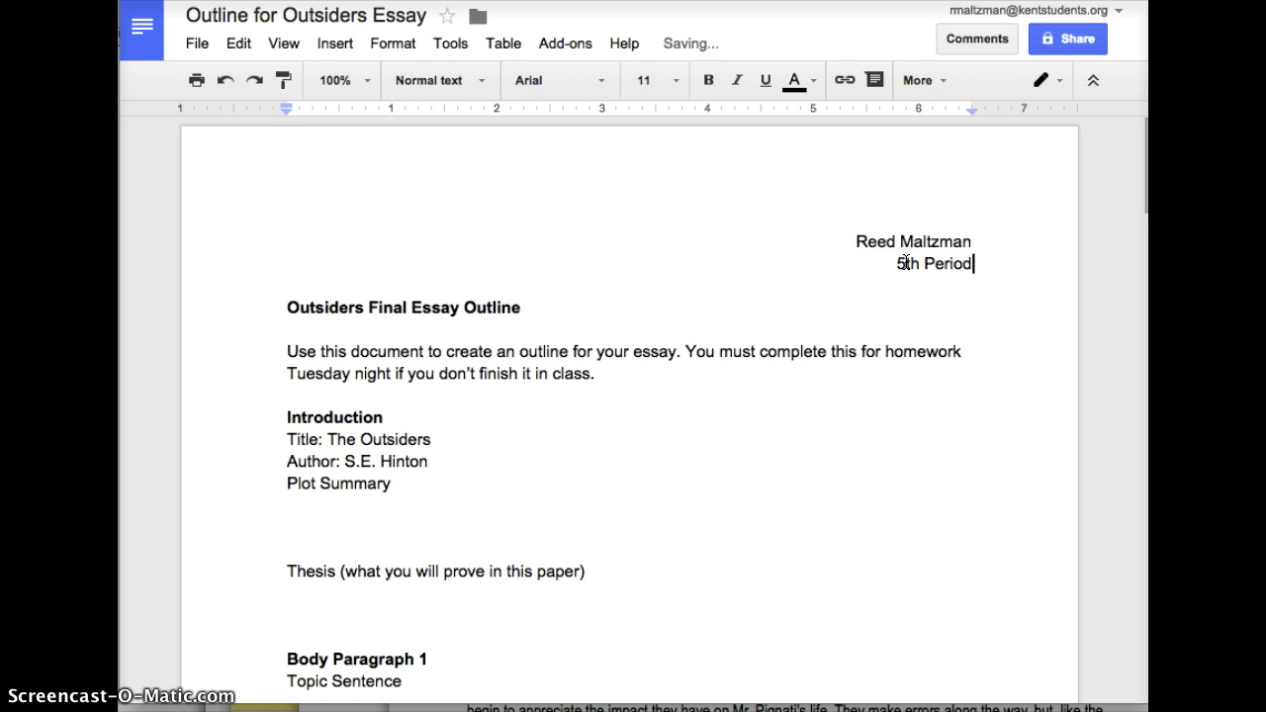
- Review the 'Title: The Outsiders' and 'Author: S.E. Hinton' lines, then go to the blank line below Plot Summary
triple_click(299, 441)
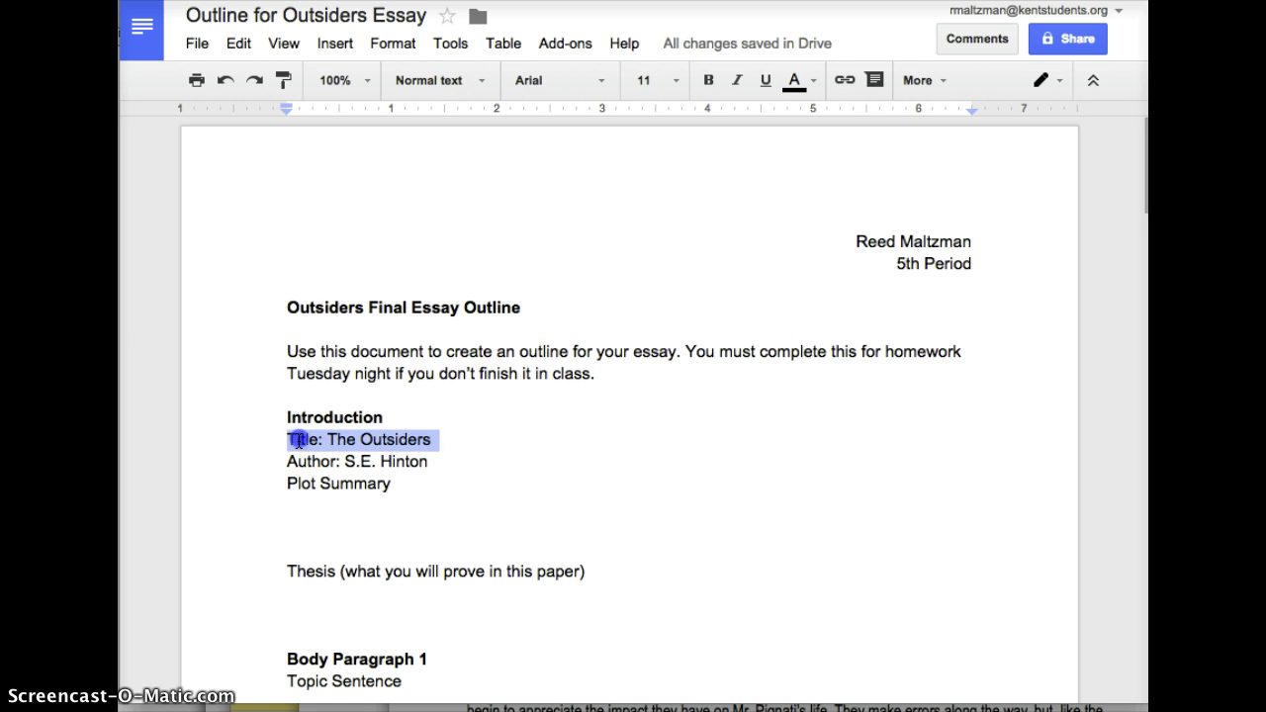
left_click_drag(299, 441, 294, 463)
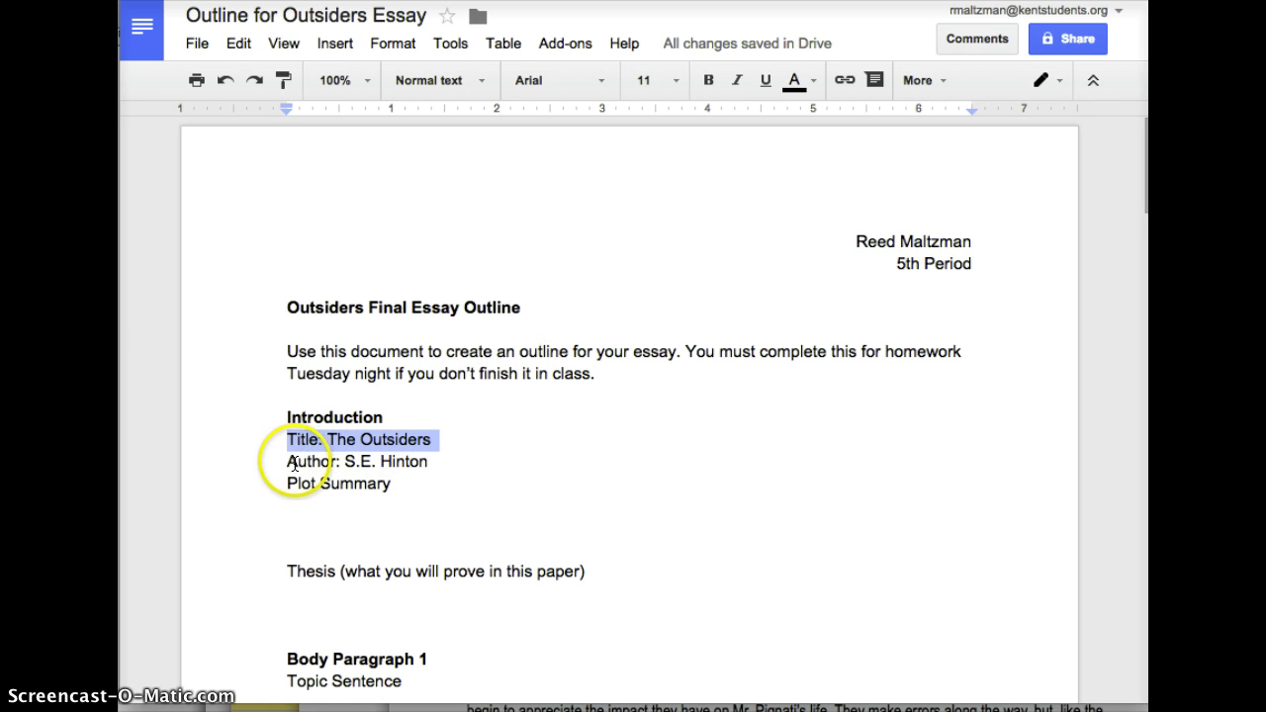
triple_click(293, 461)
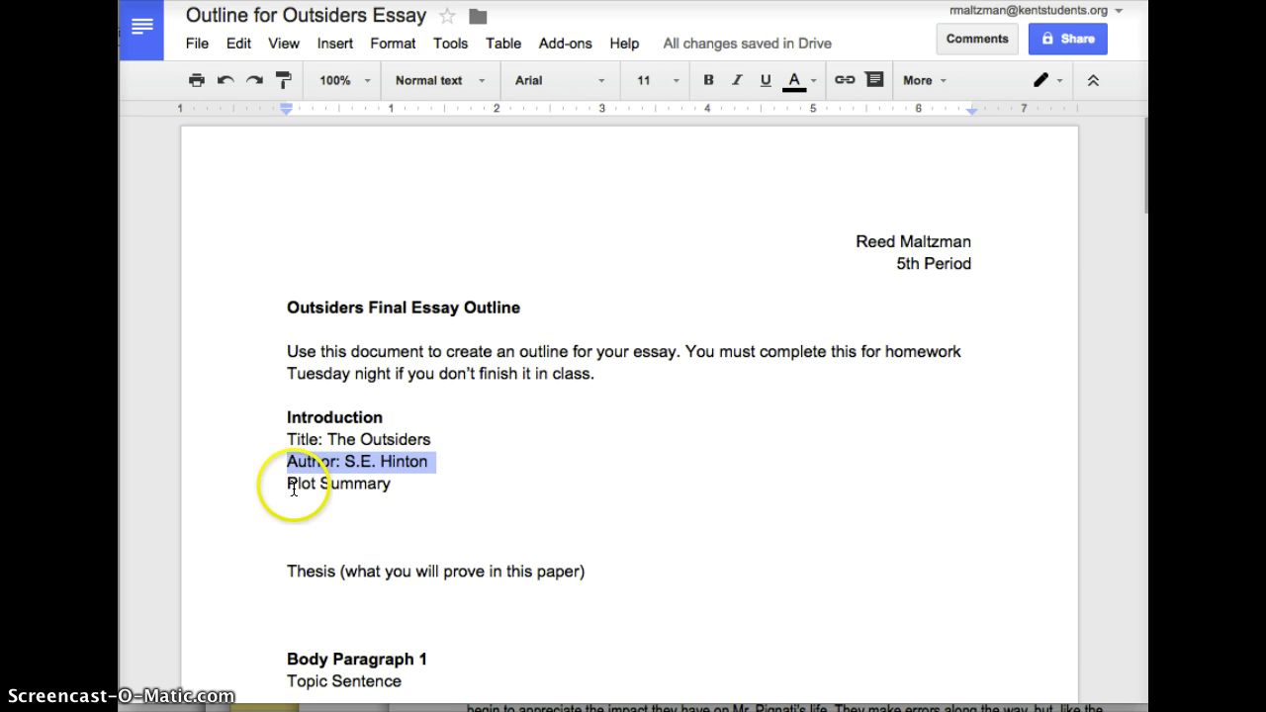
left_click(294, 496)
left_click(505, 517)
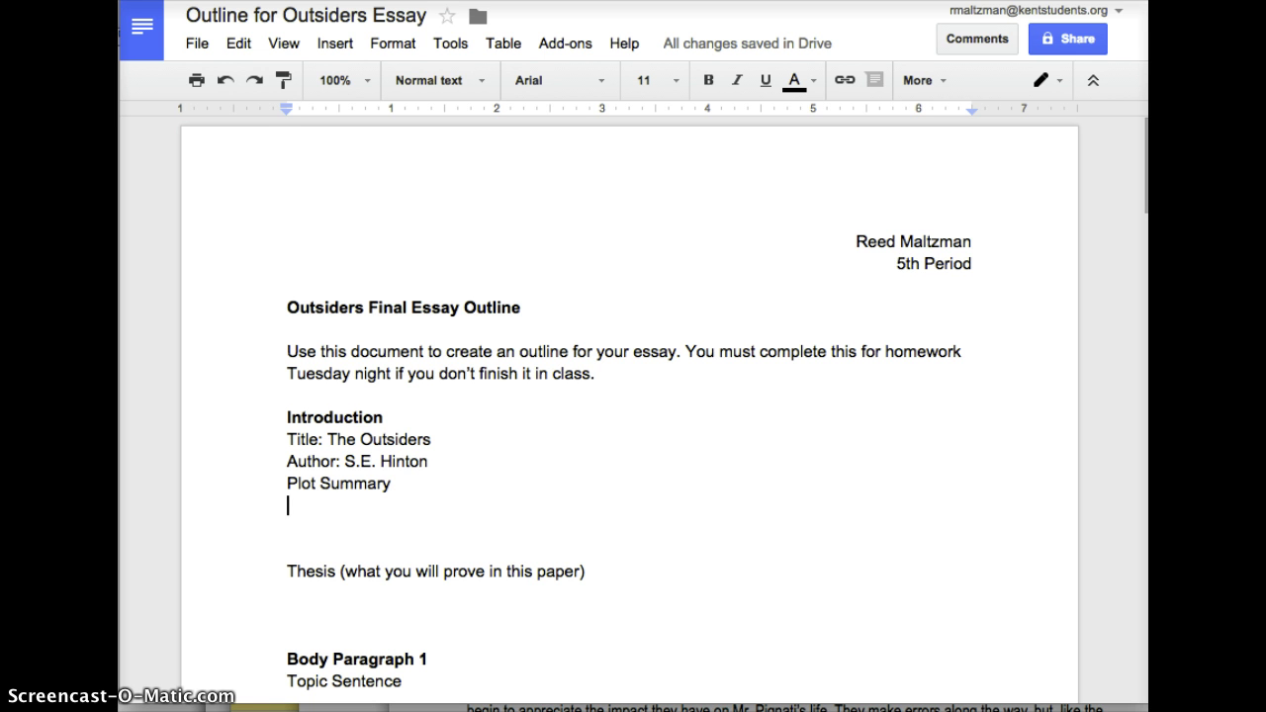
- Paste a plot summary, replacing it twice until a three-line paragraph about the Greasers and Socs remains
type("Two gangs fight with each other in Tulsa, Oklahoma.")
triple_click(346, 508)
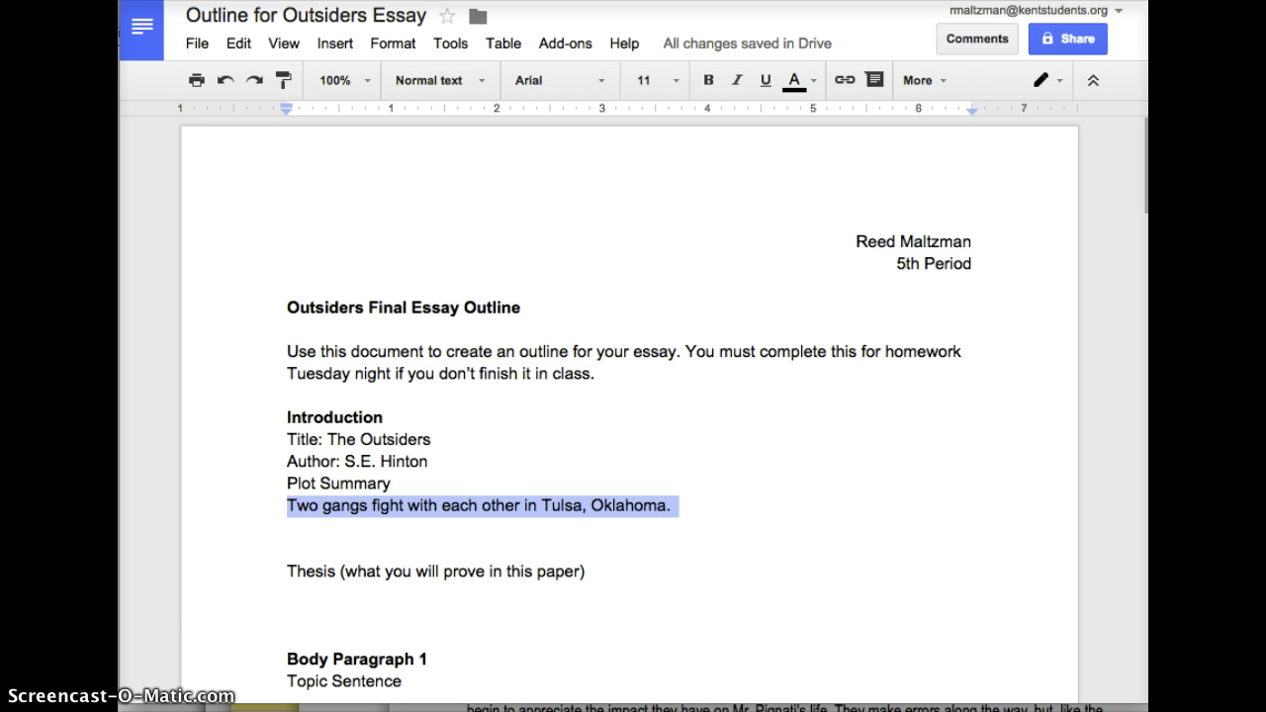
type("Johnny and Ponyboy stab a Soc and then have to go on the run. They return and there’s a rumble. Ponyboy makes up with his brother.")
triple_click(290, 507)
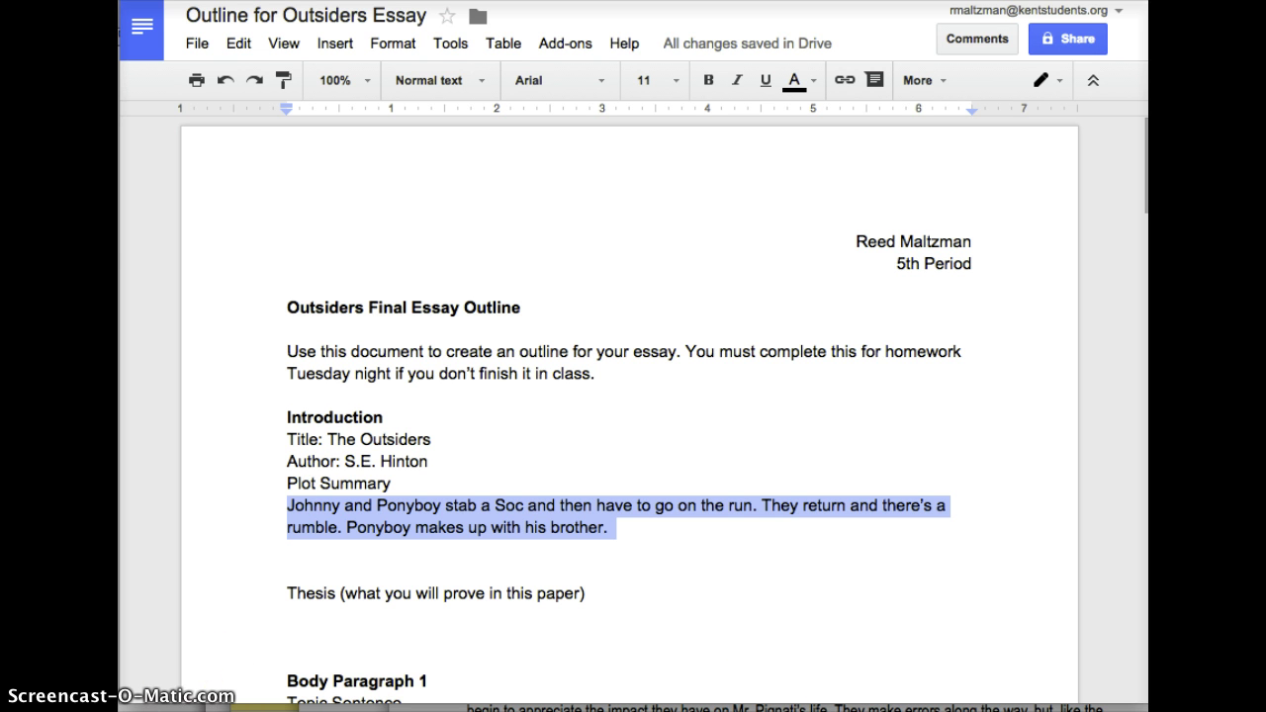
type("The Outsiders is about the Greasers, a gang of poor rough kids in Tulsa, Oklahoma. They compete with a rival gang, the Socs, who are wealthy and seem to have all the breaks. The book is a first person narrative told from the perspective of Ponyboy, the youngest member of the Curtis family.")
left_click(325, 550)
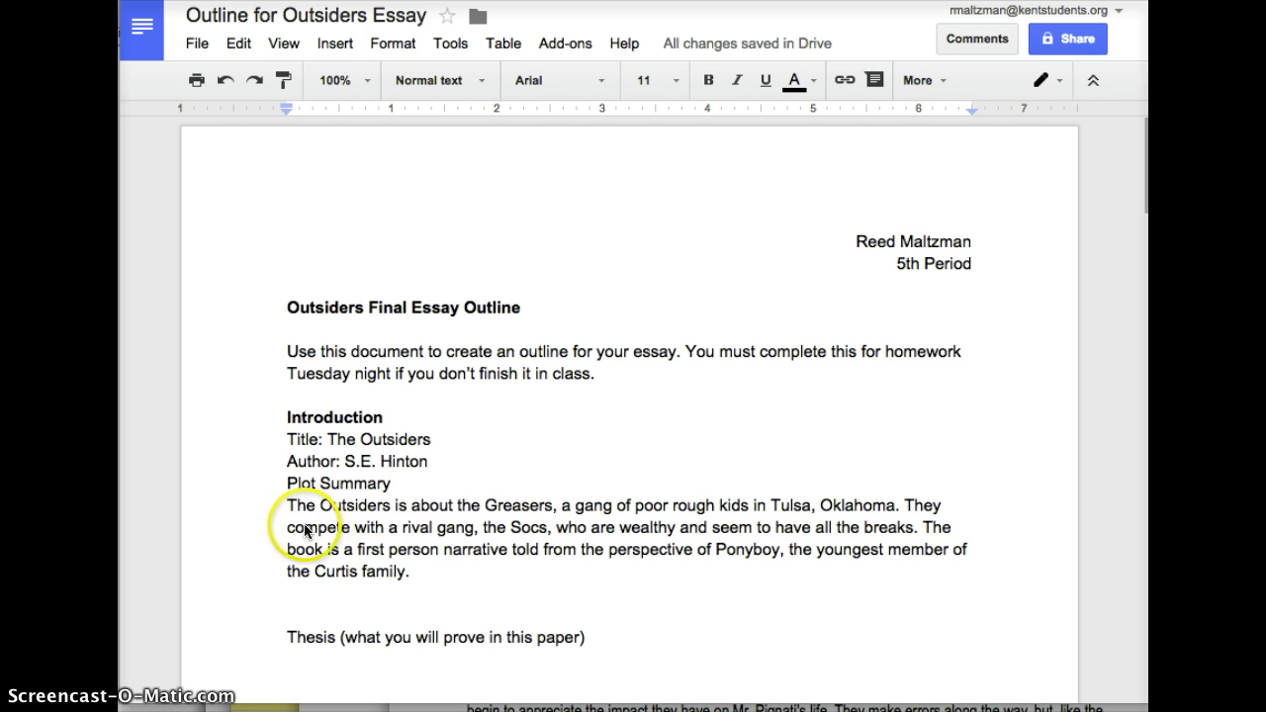
triple_click(304, 525)
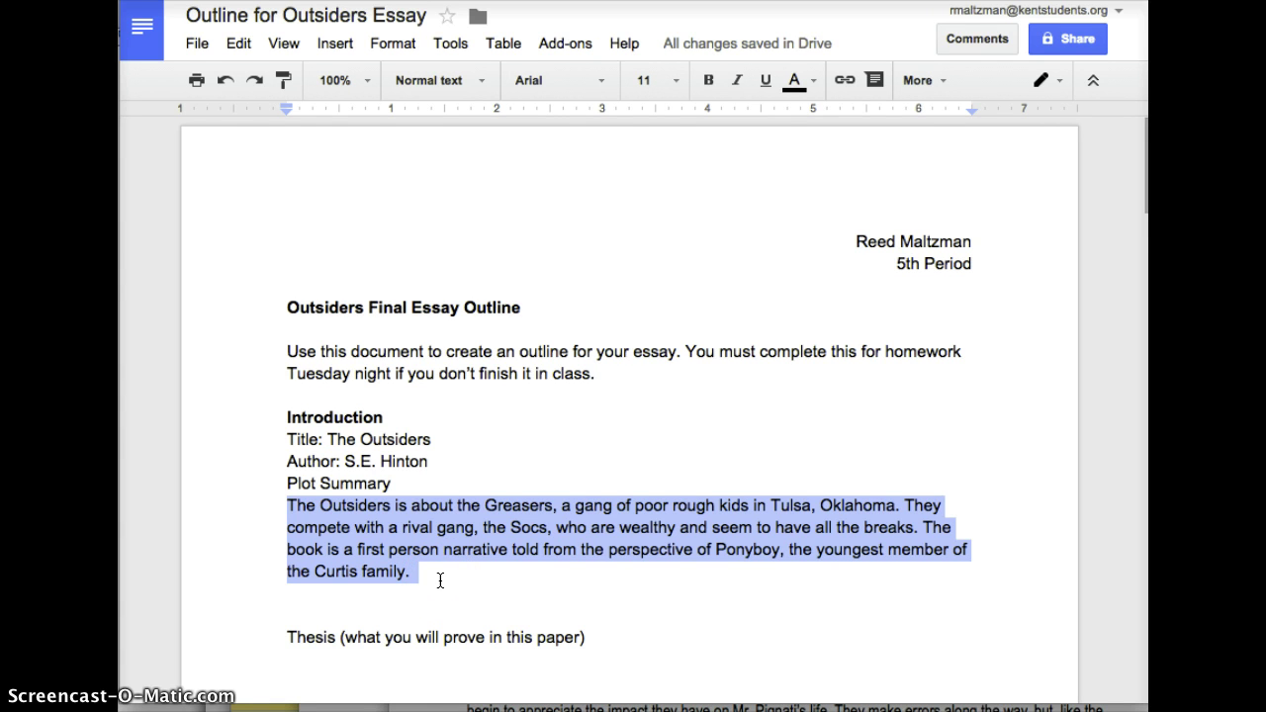
- Paste a thesis sentence under Thesis arguing Ponyboy himself is the biggest Outsider
left_click(181, 692)
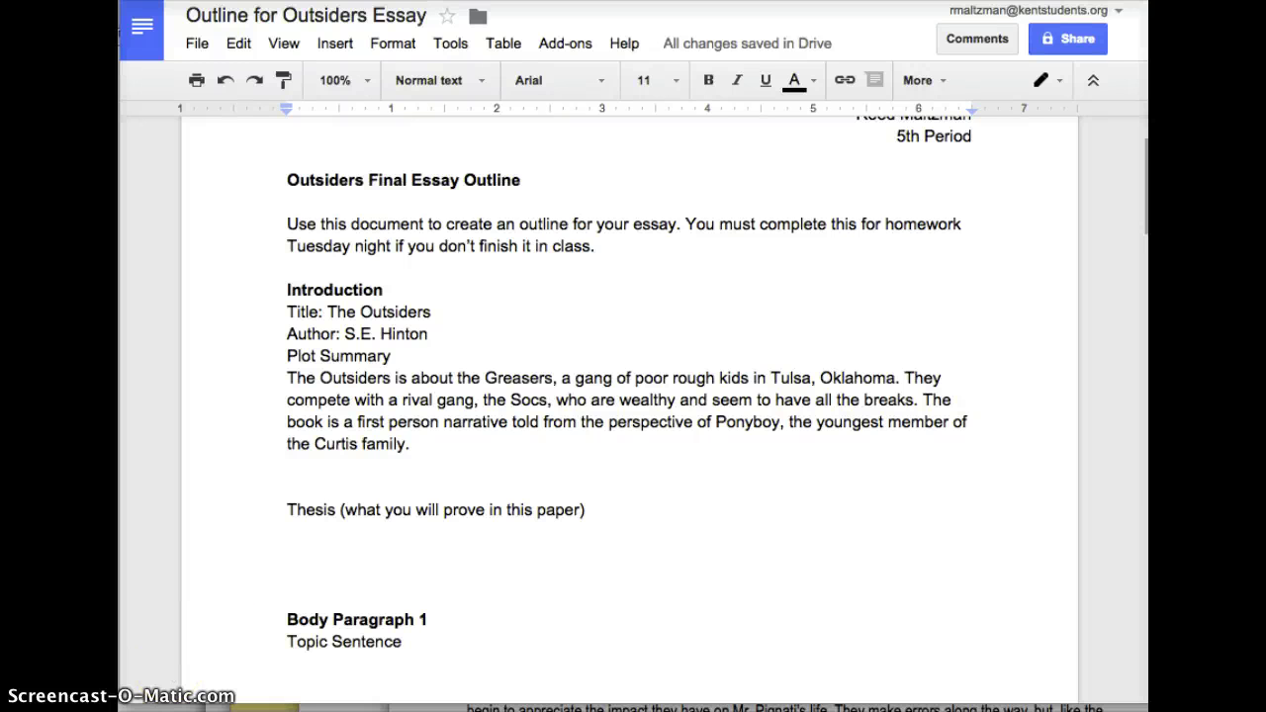
type("In the book there are many different characters who could be considered the biggest Outsider but I believe the biggest one is Ponyboy himself.")
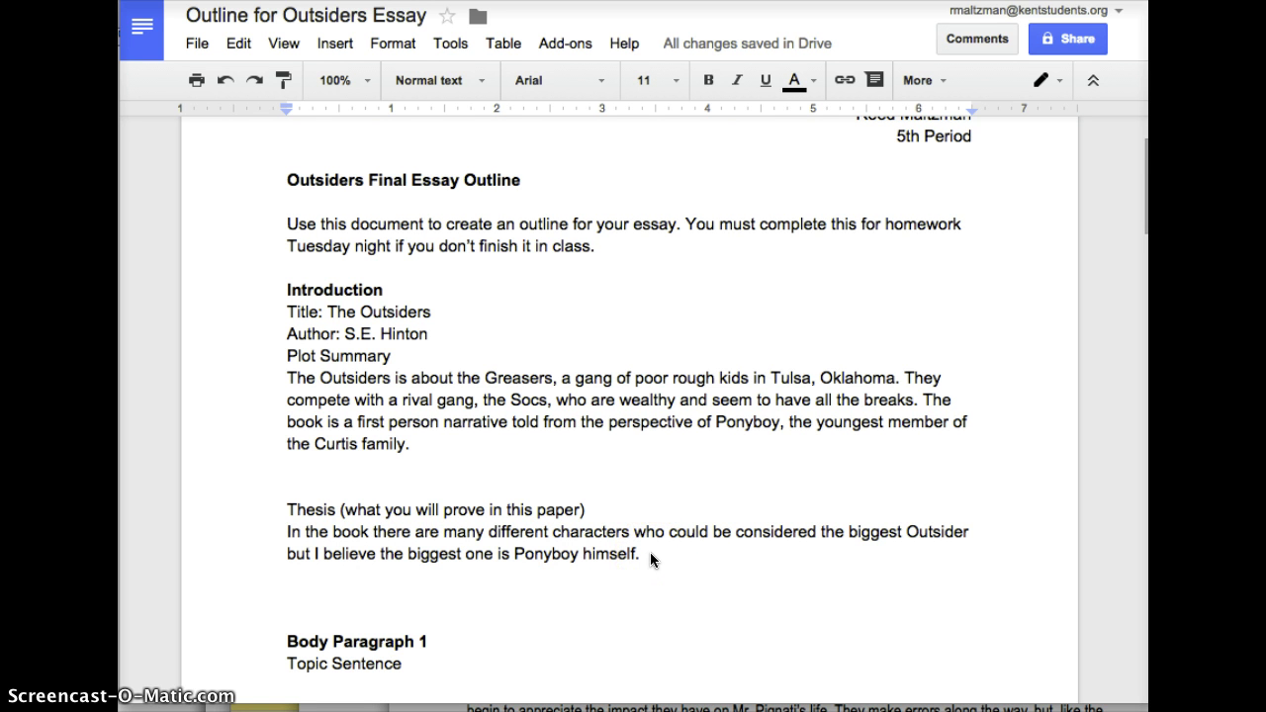
- Replace the thesis clause with 'including Ponyboy, Dally and Cherry Valance.'
triple_click(489, 557)
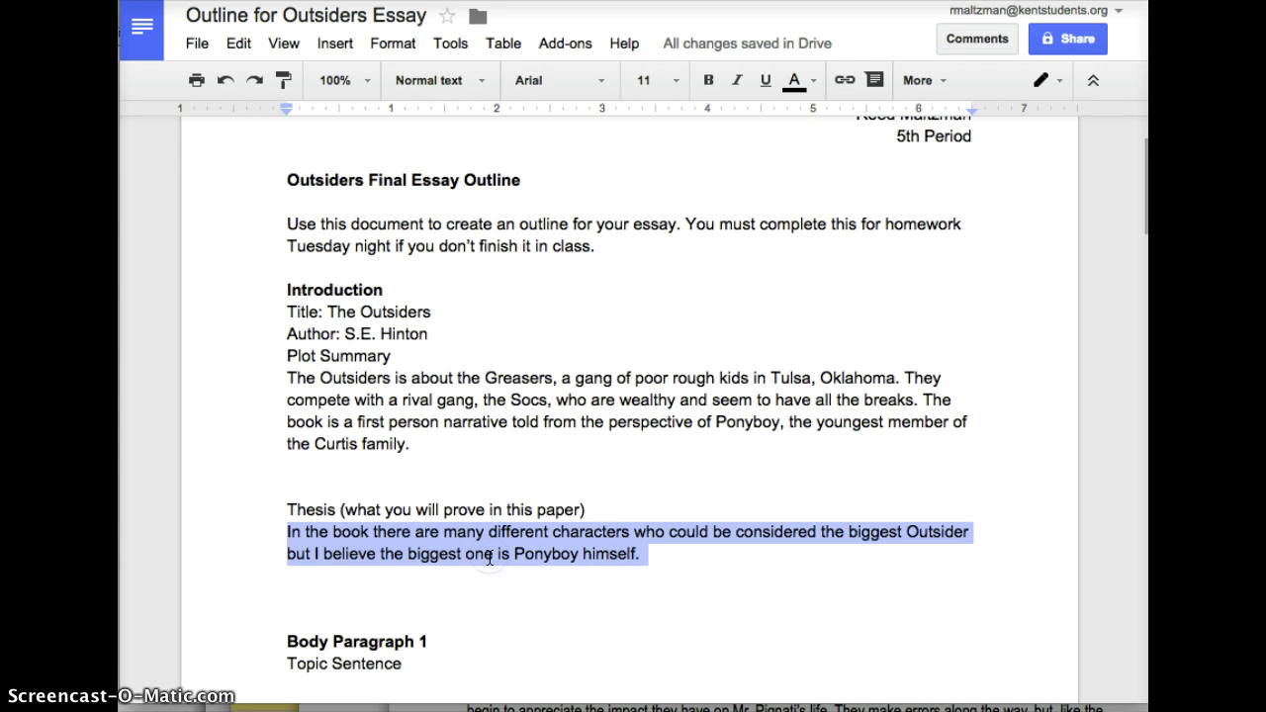
left_click(593, 537)
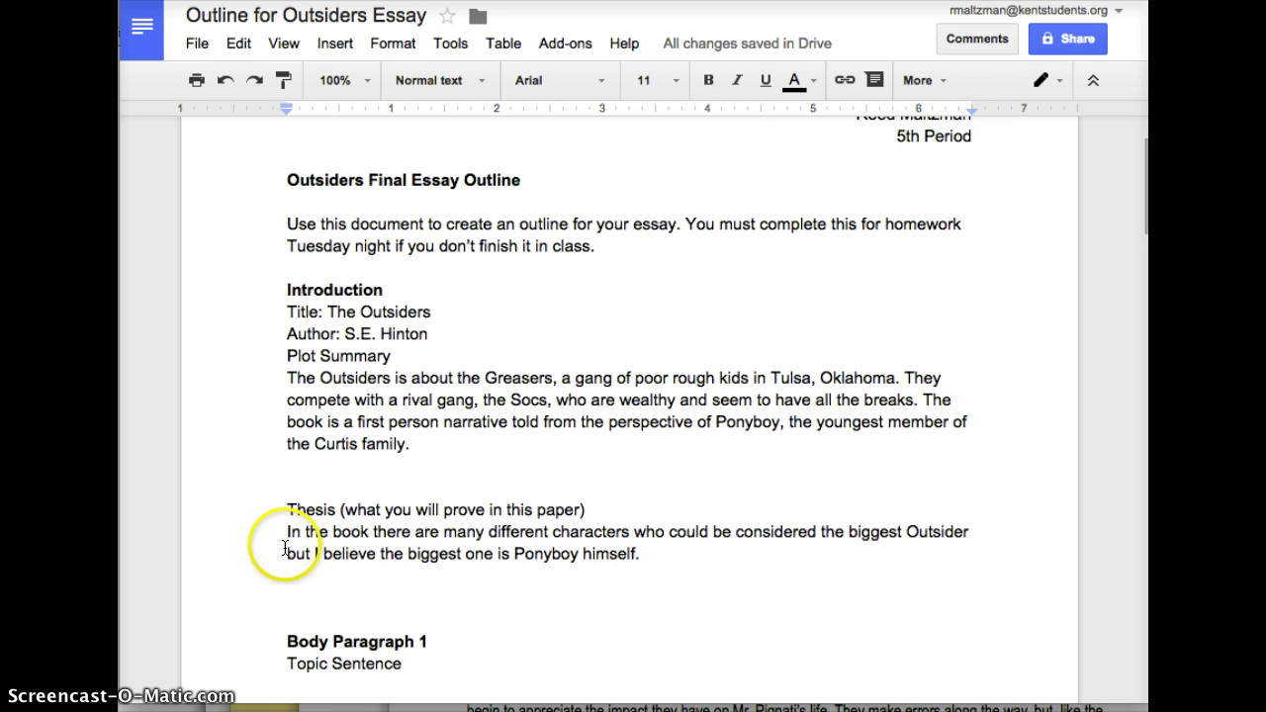
left_click_drag(288, 555, 676, 561)
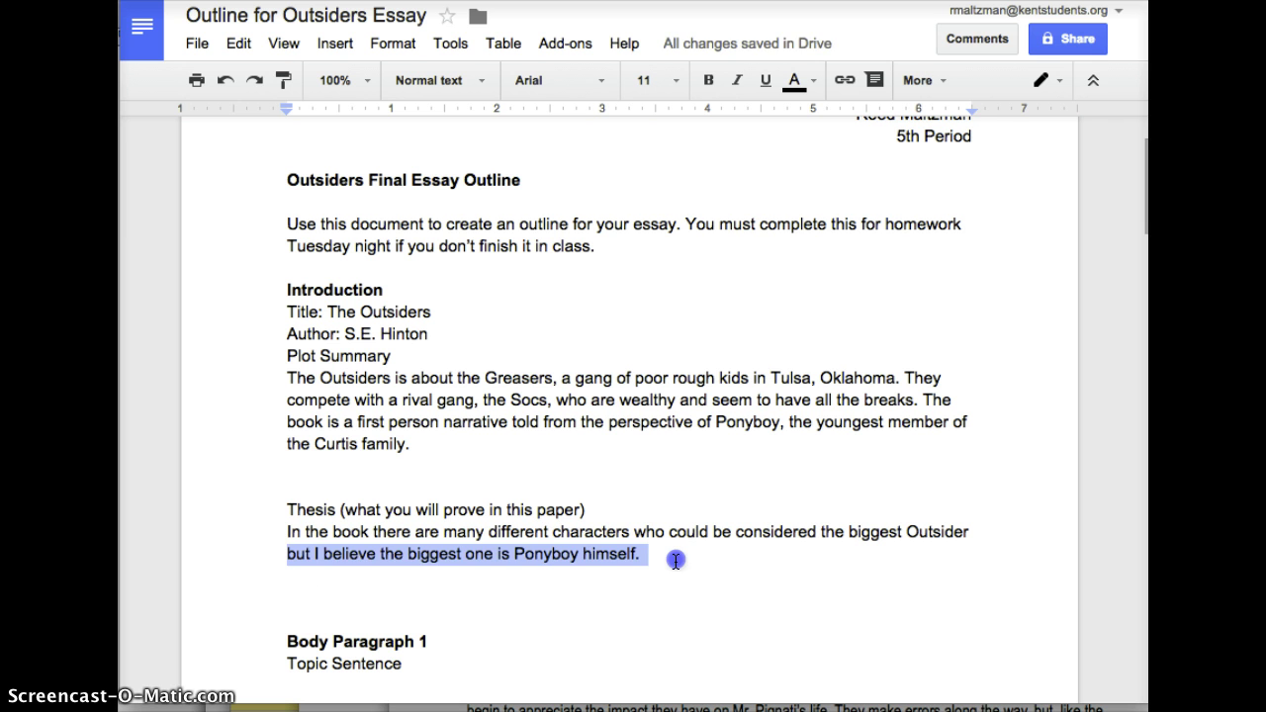
type("including ")
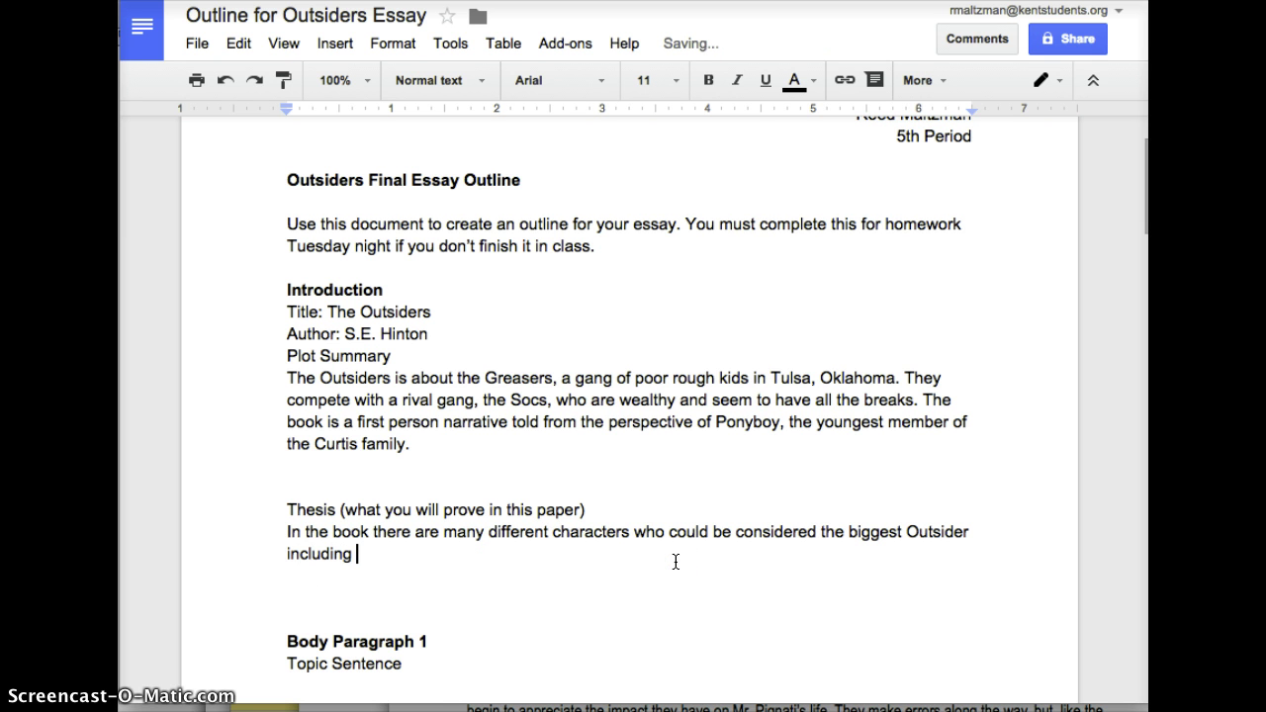
type("Ponyboy, Dall")
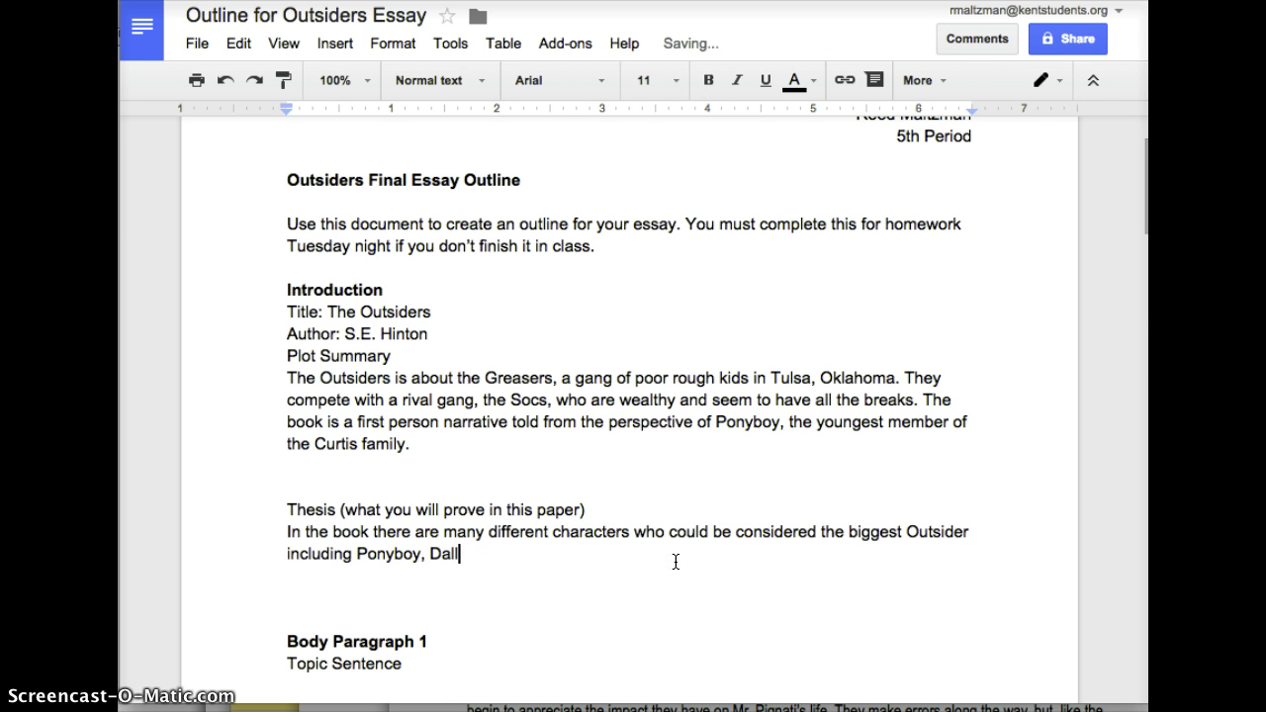
type("y and Cherry C")
key("BackSpace")
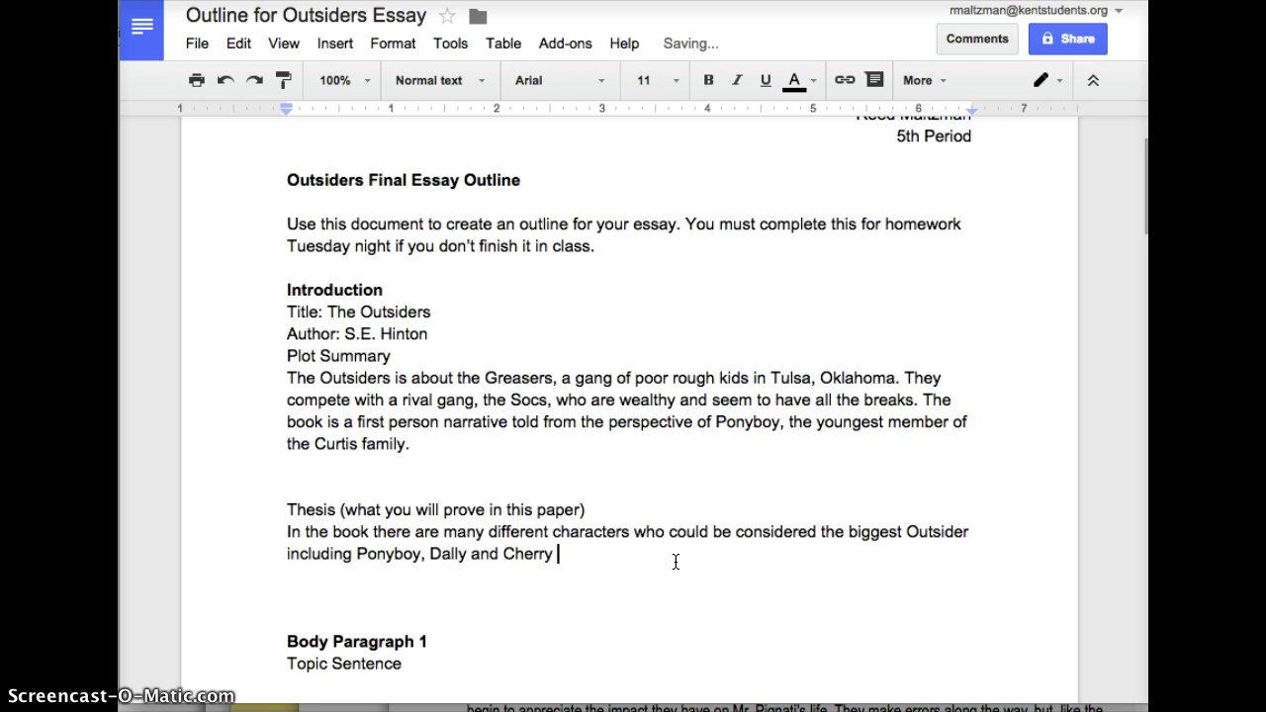
type("Valance.")
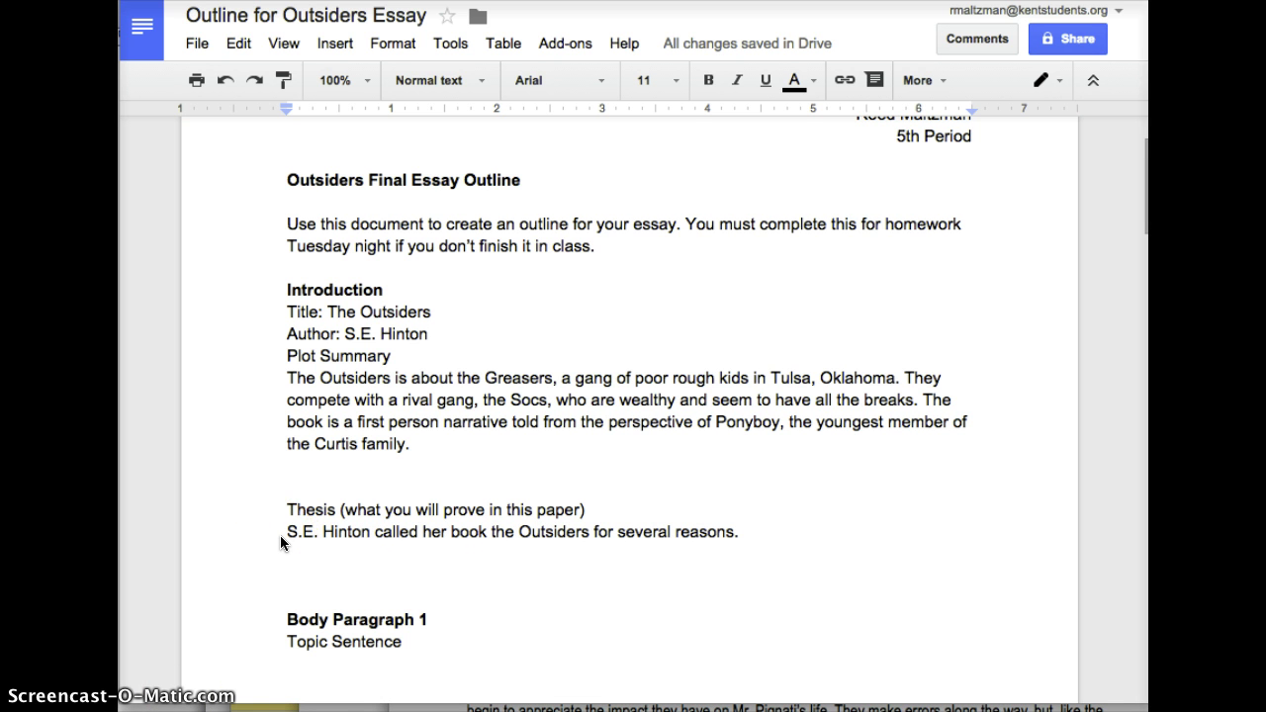
- Capitalize 'the' to 'The' in the book title The Outsiders
triple_click(502, 534)
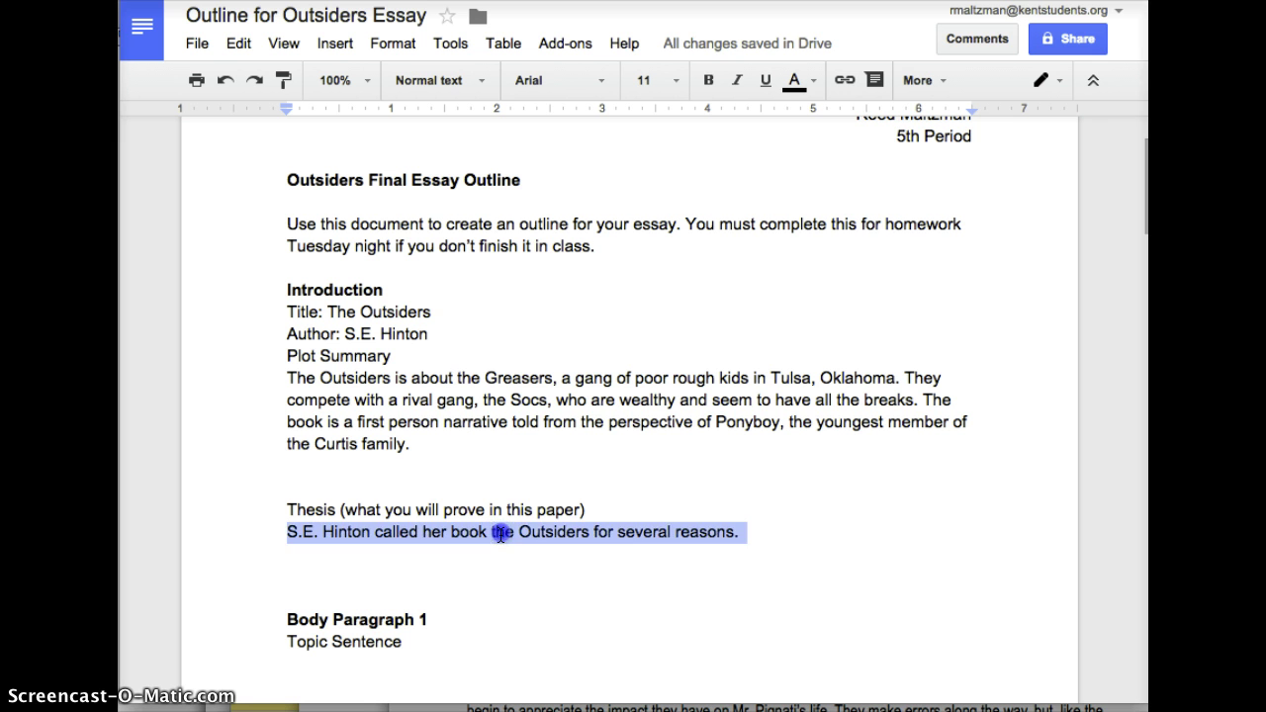
double_click(501, 534)
type("The")
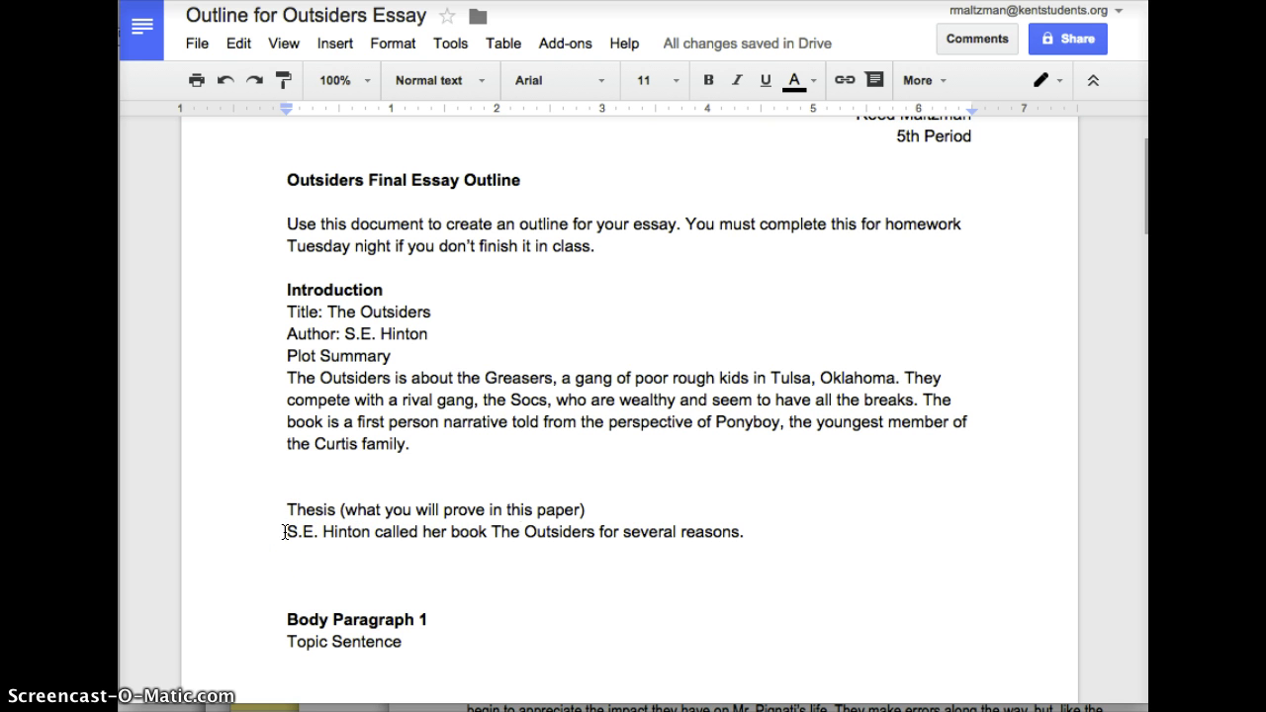
left_click_drag(285, 532, 754, 534)
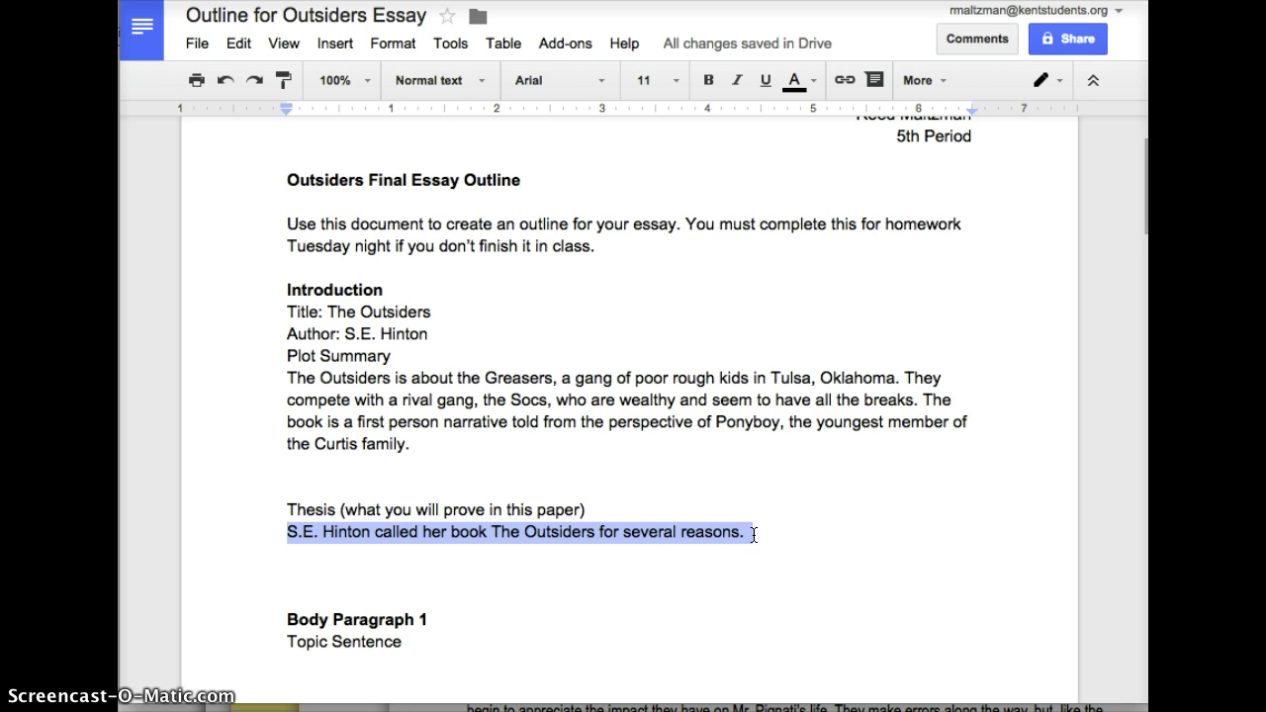
- Add the sentence about Ponyboy leaving a dark movie theater for the light, correcting 'teh' to 'the'
type("In t")
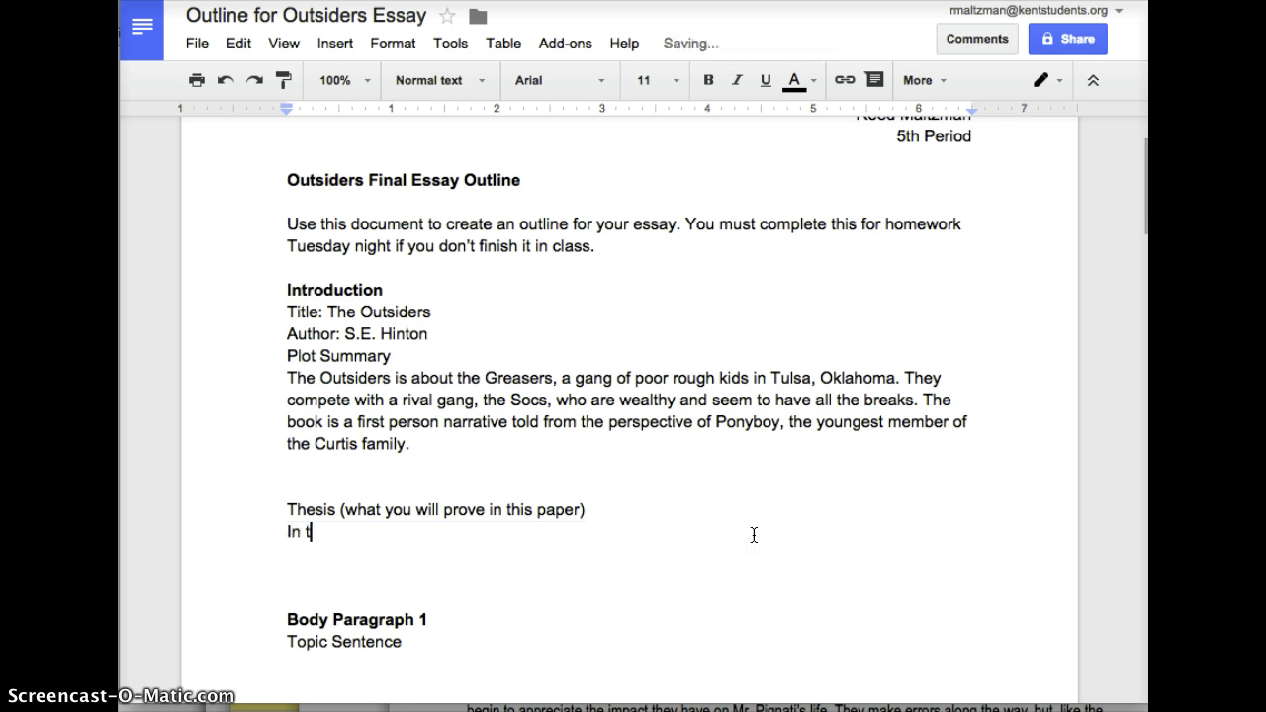
type("he book Pony")
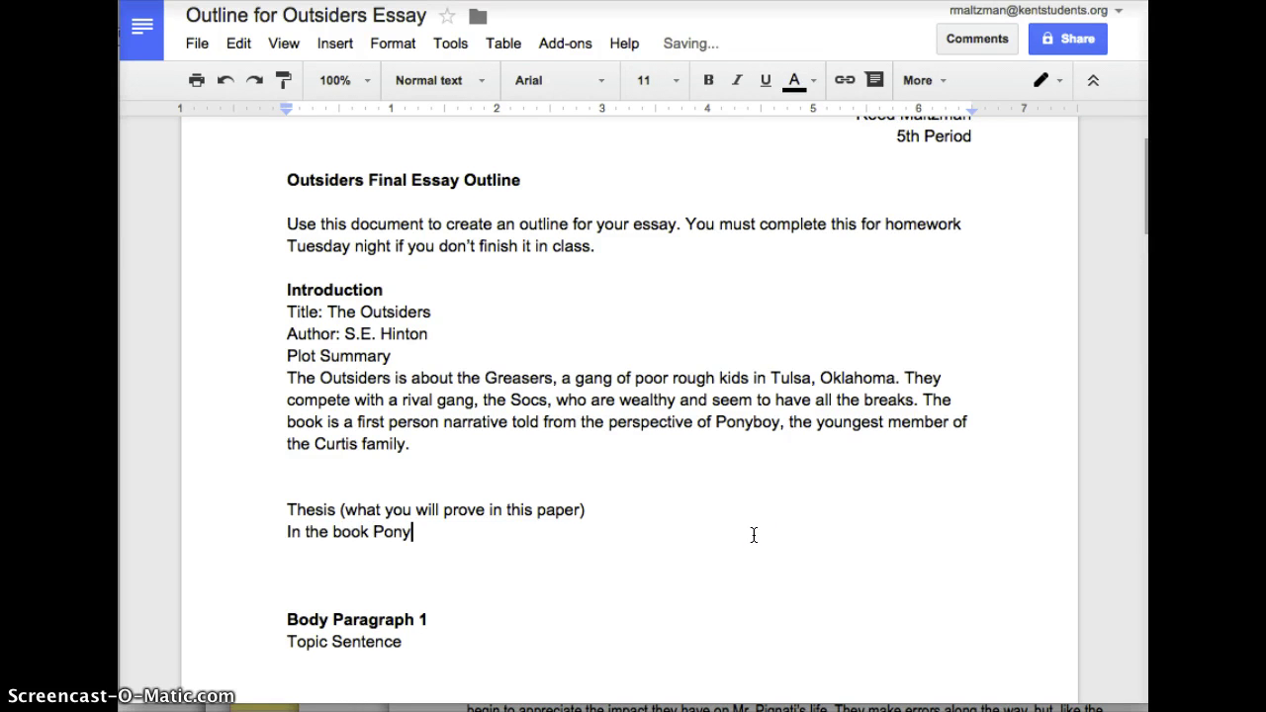
type("boy goes from teh ")
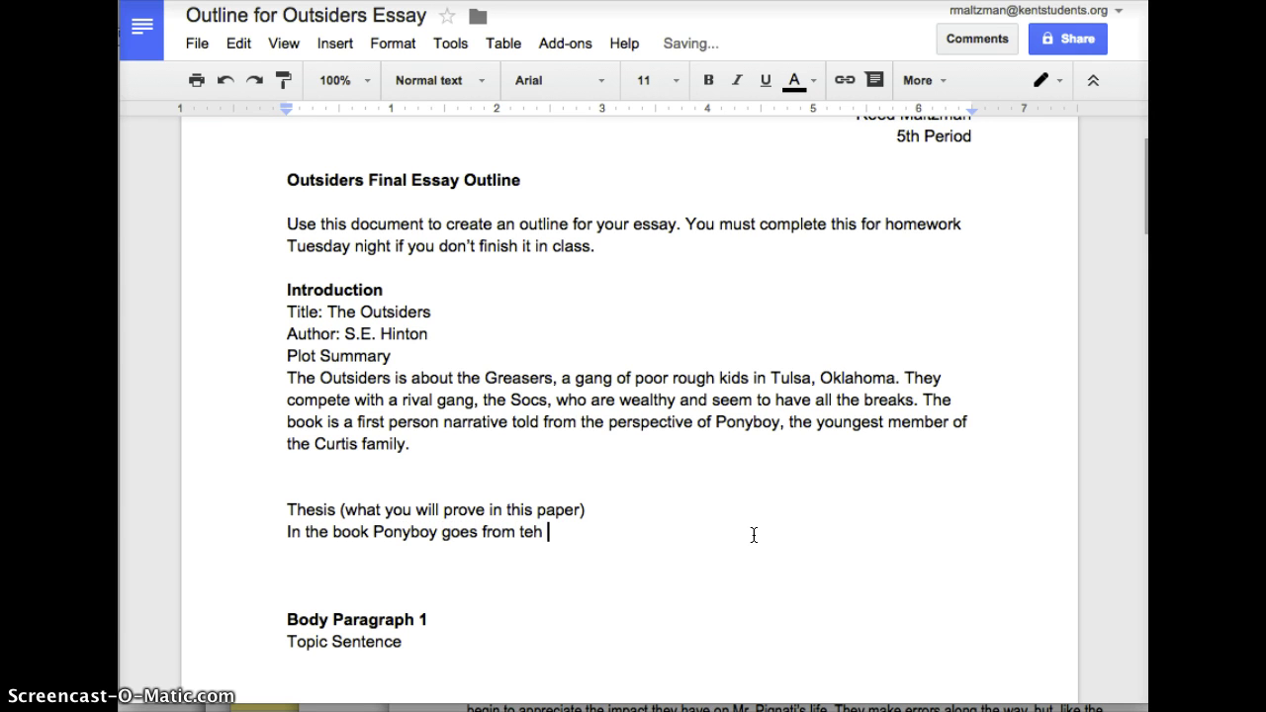
type("darkness of  a")
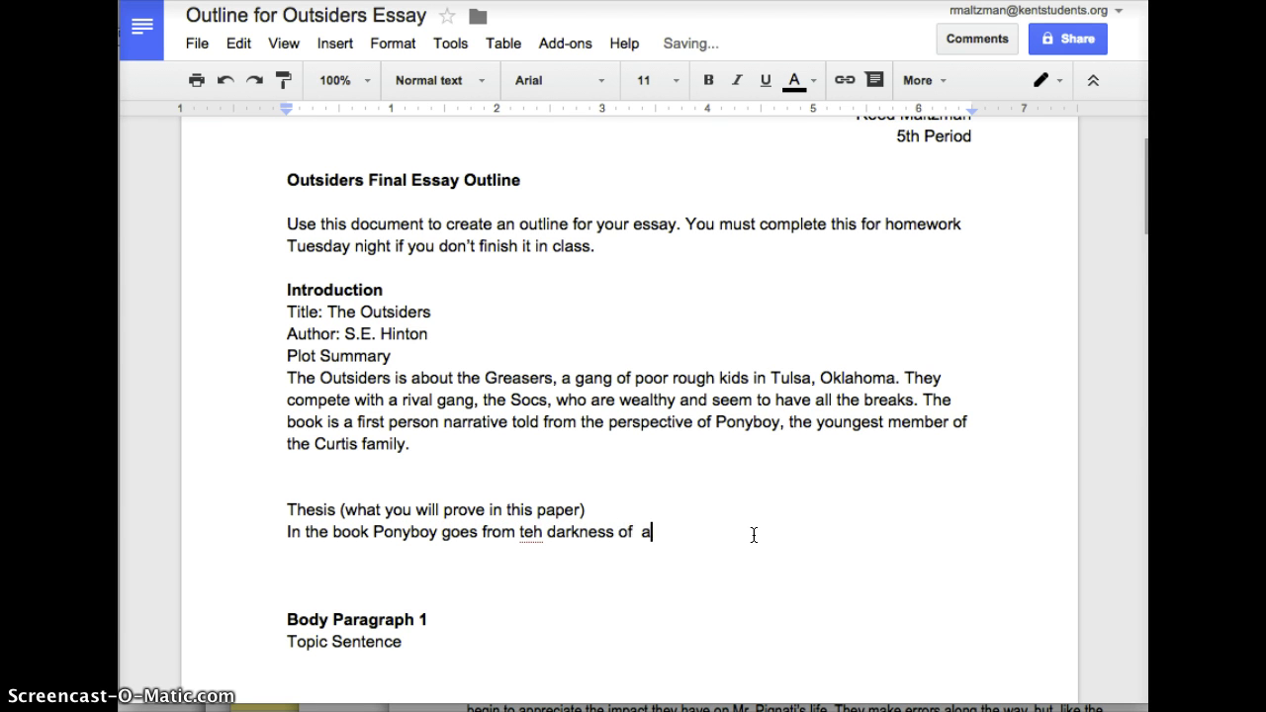
type(" movie theater in to the light")
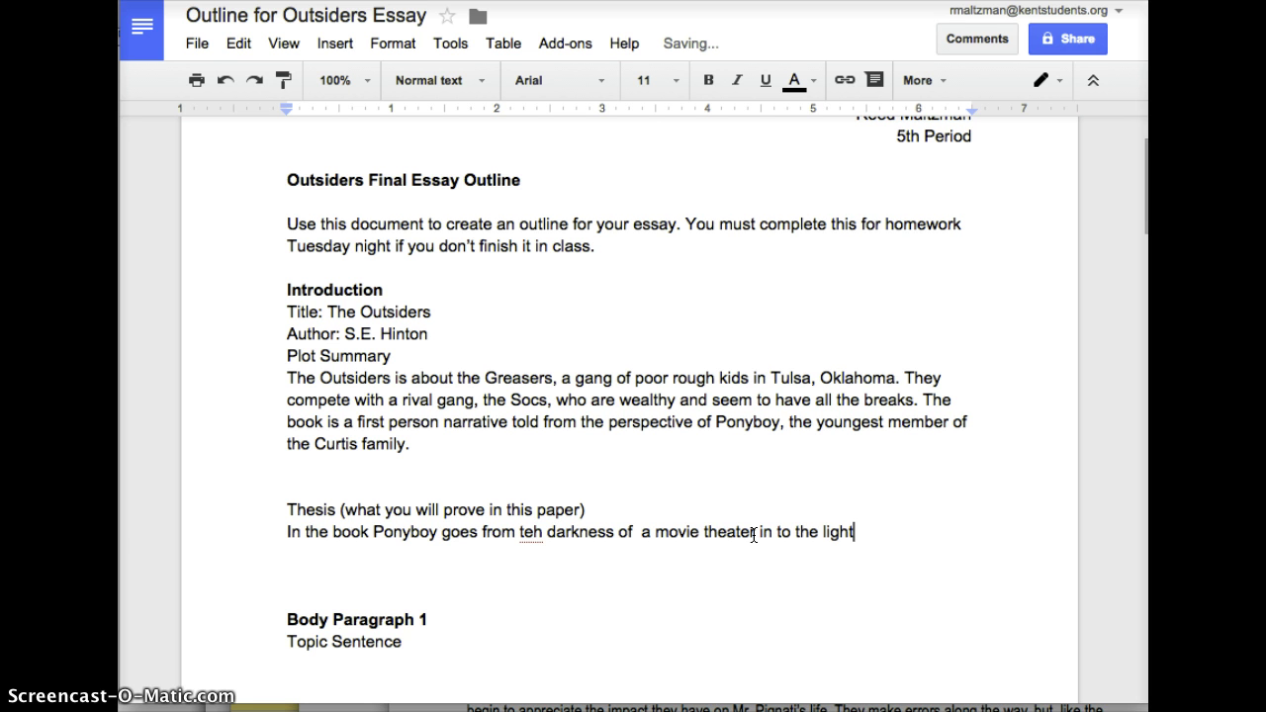
type(" of the outsi")
type("de. ")
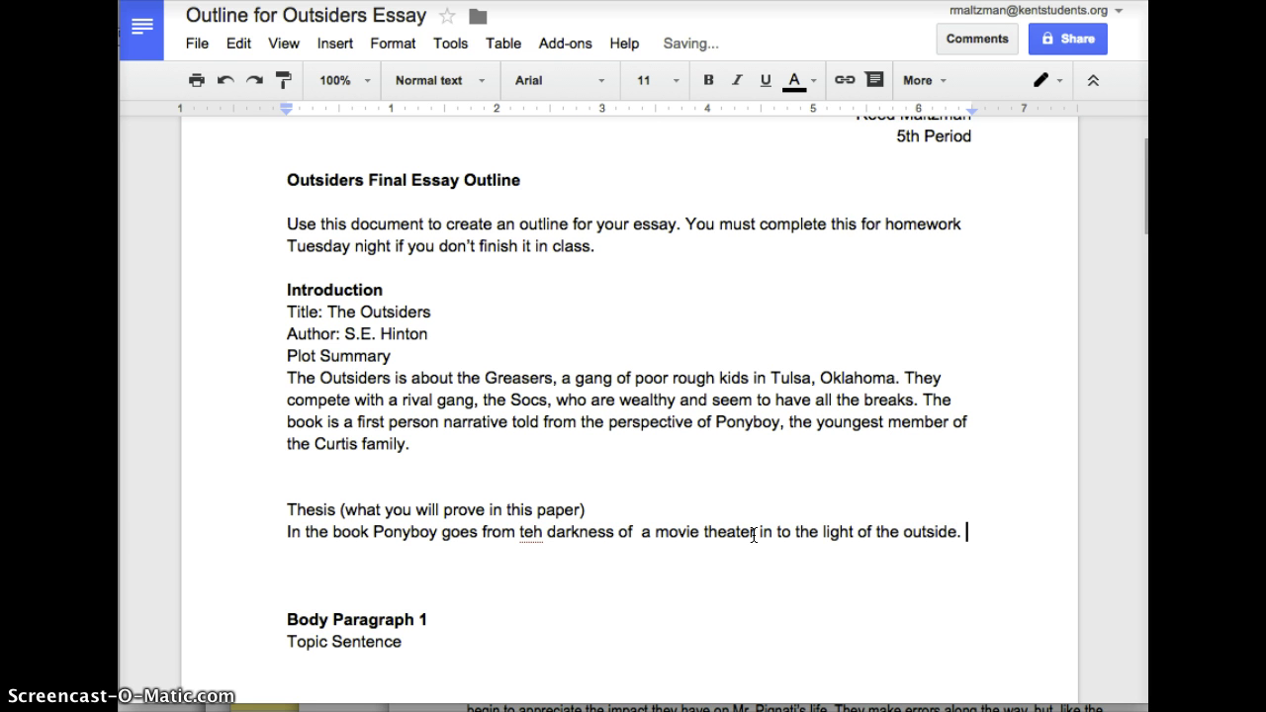
type("This is a sy")
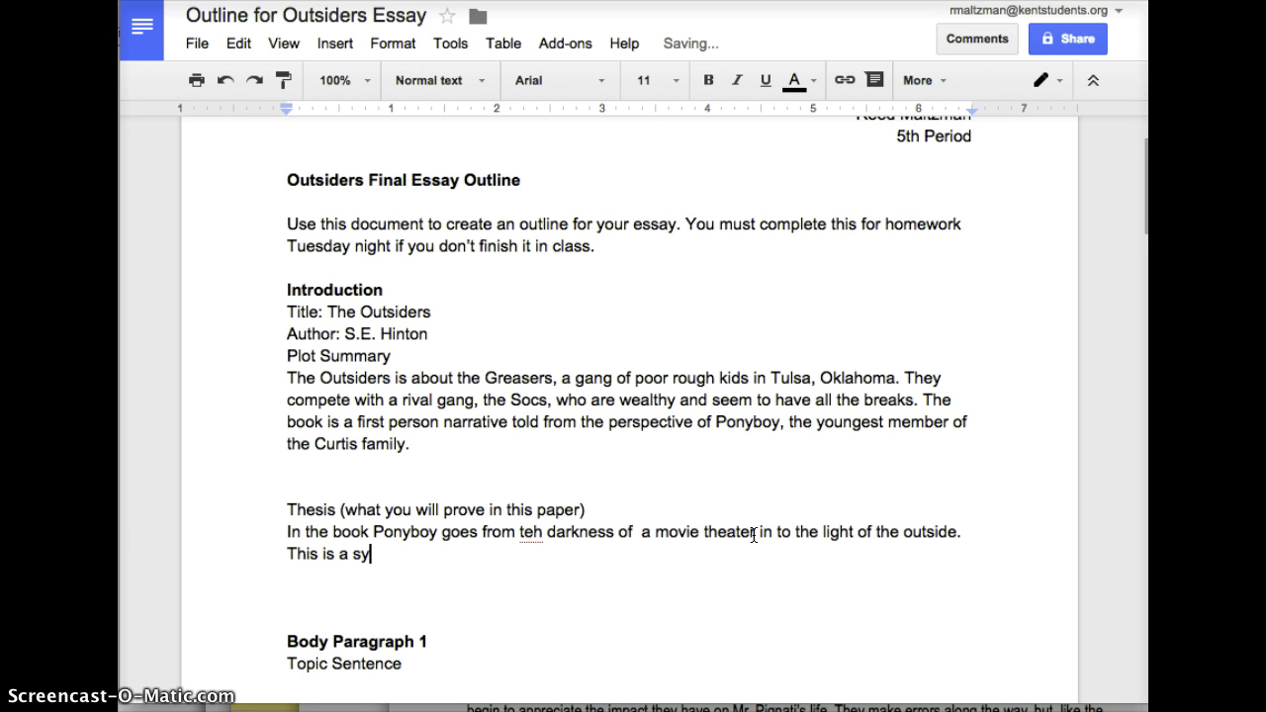
type("mbolic which represent")
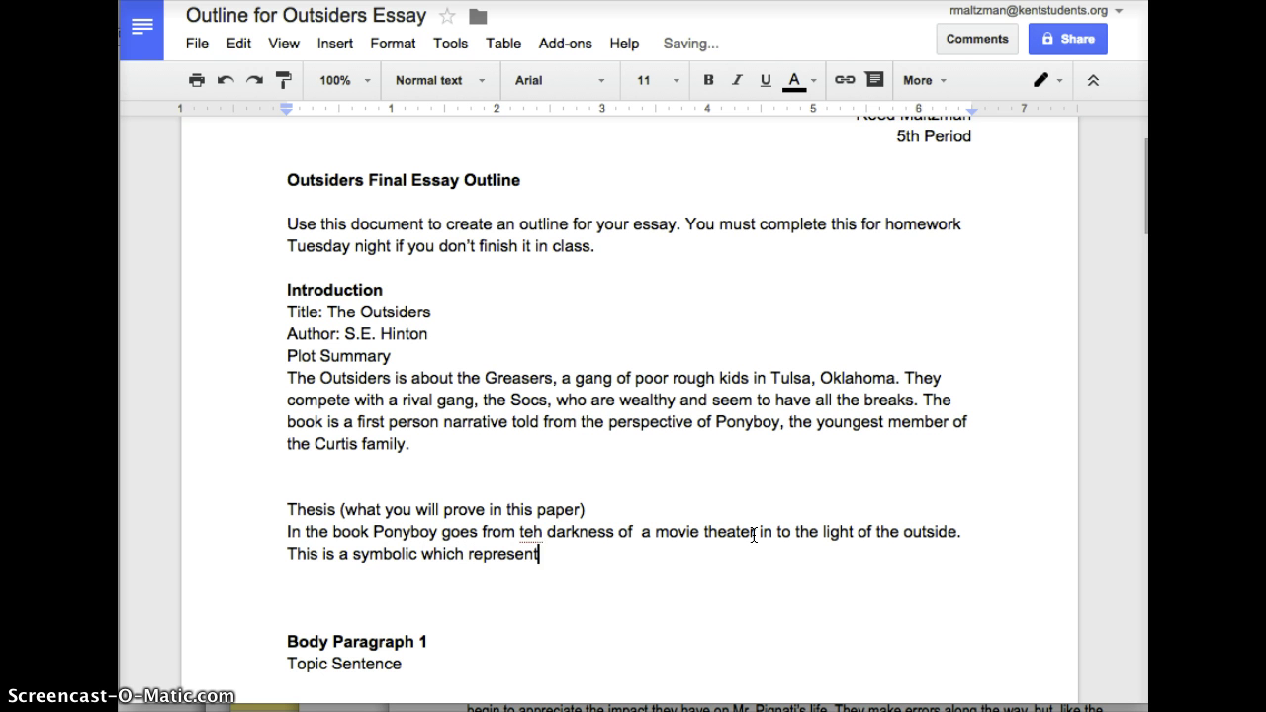
type("es ")
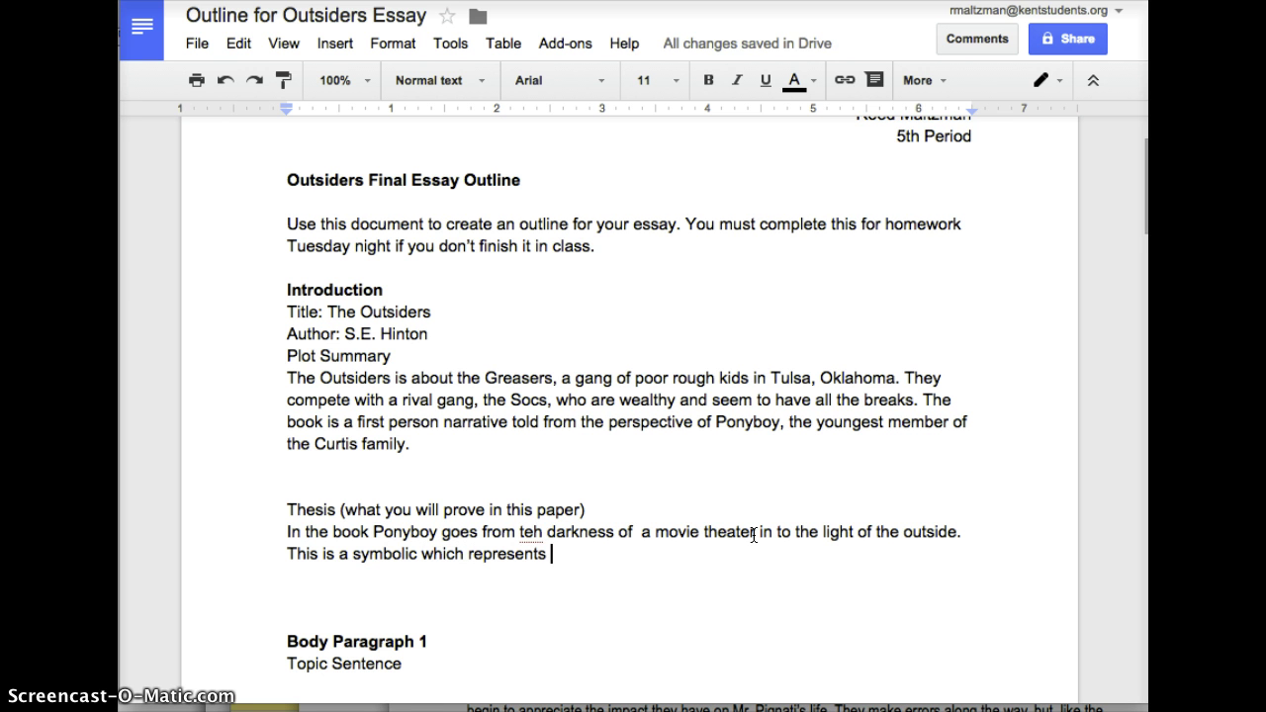
type("several of")
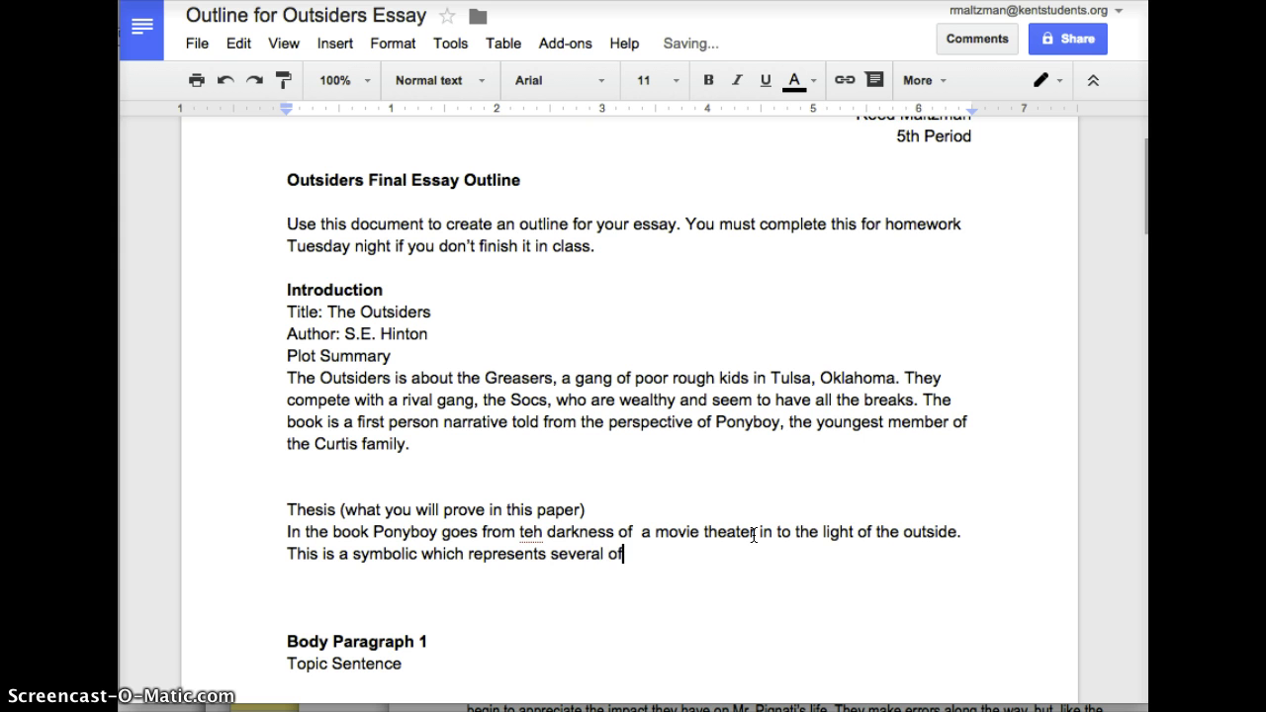
type(" Po")
type("nyboy's changes thr")
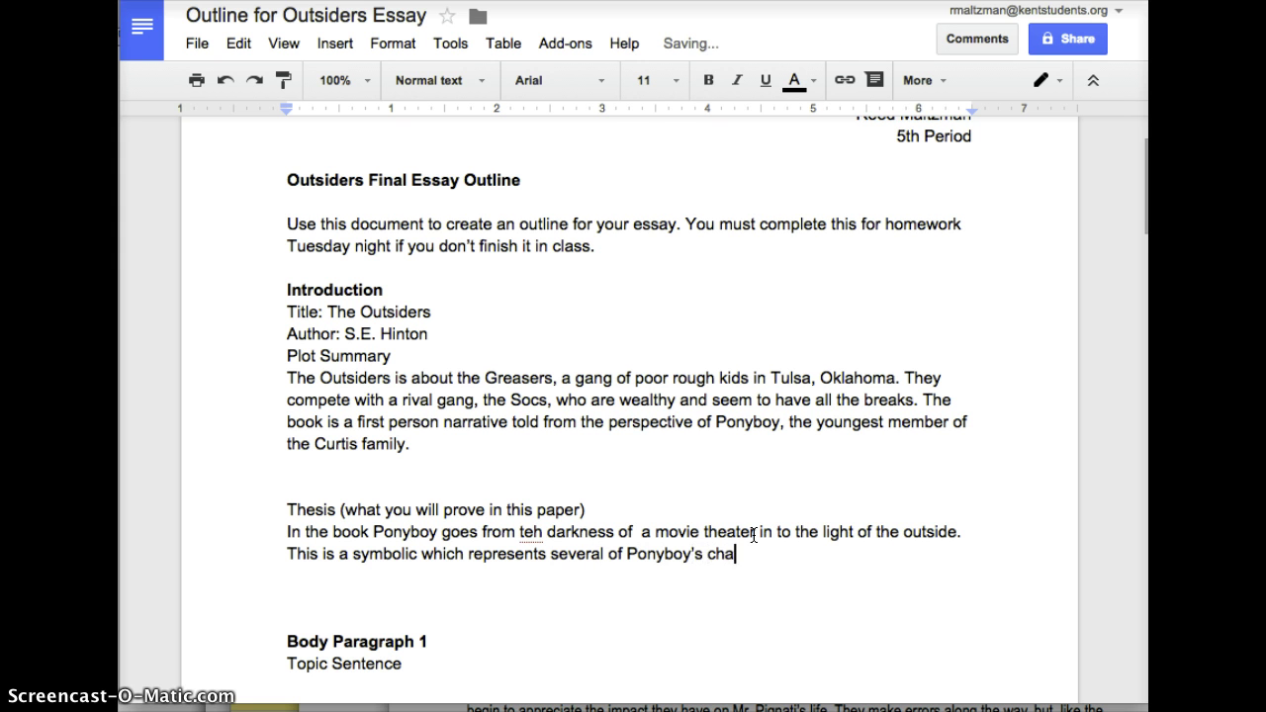
type("oughout the novel.")
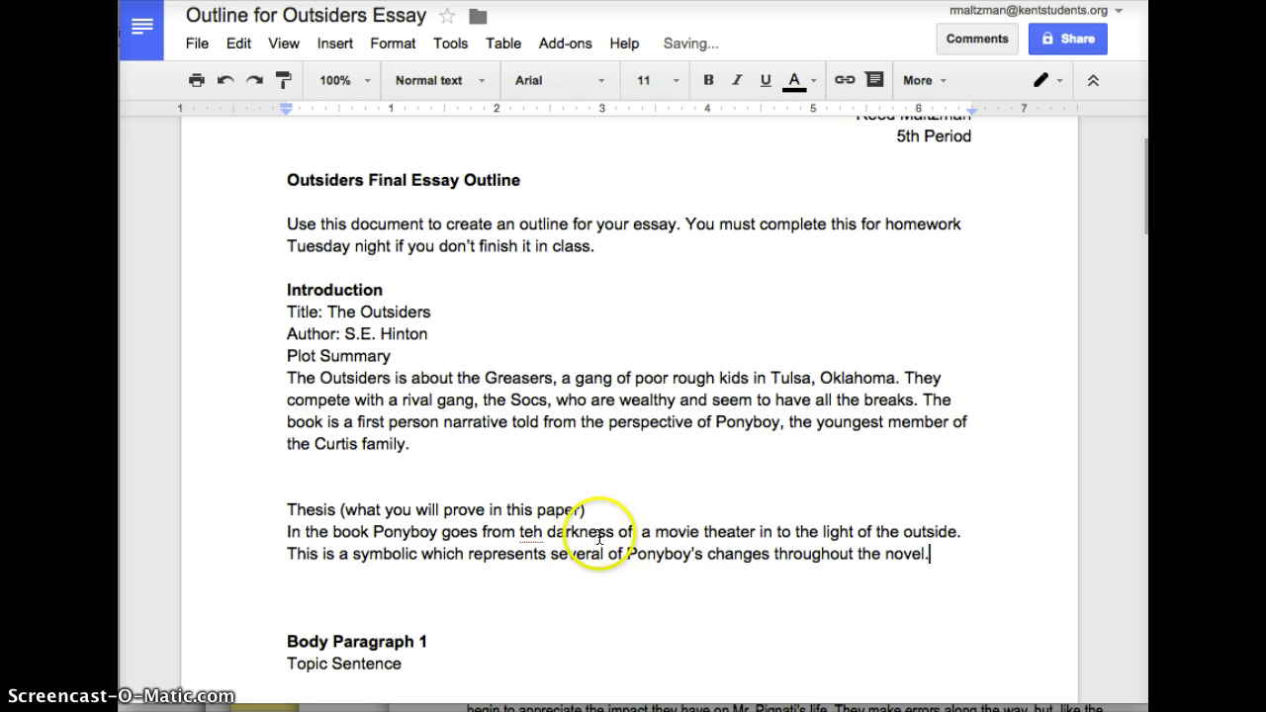
double_click(529, 532)
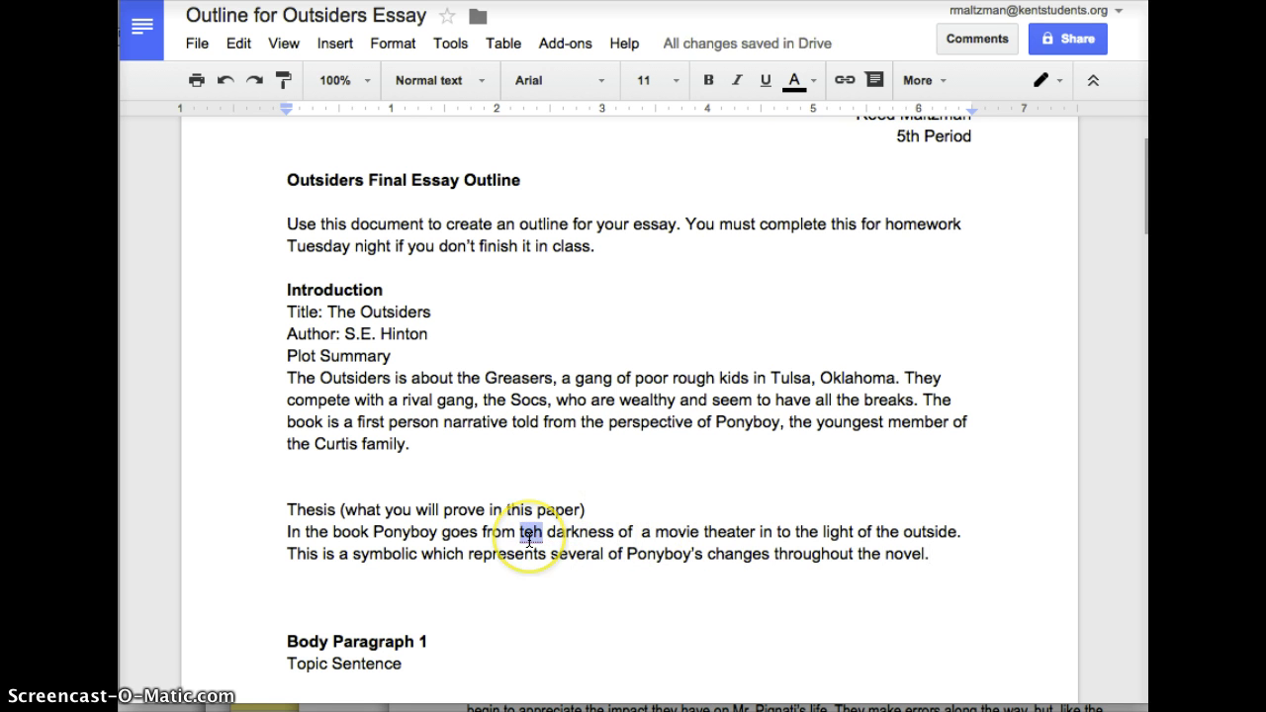
key("BackSpace")
type("the")
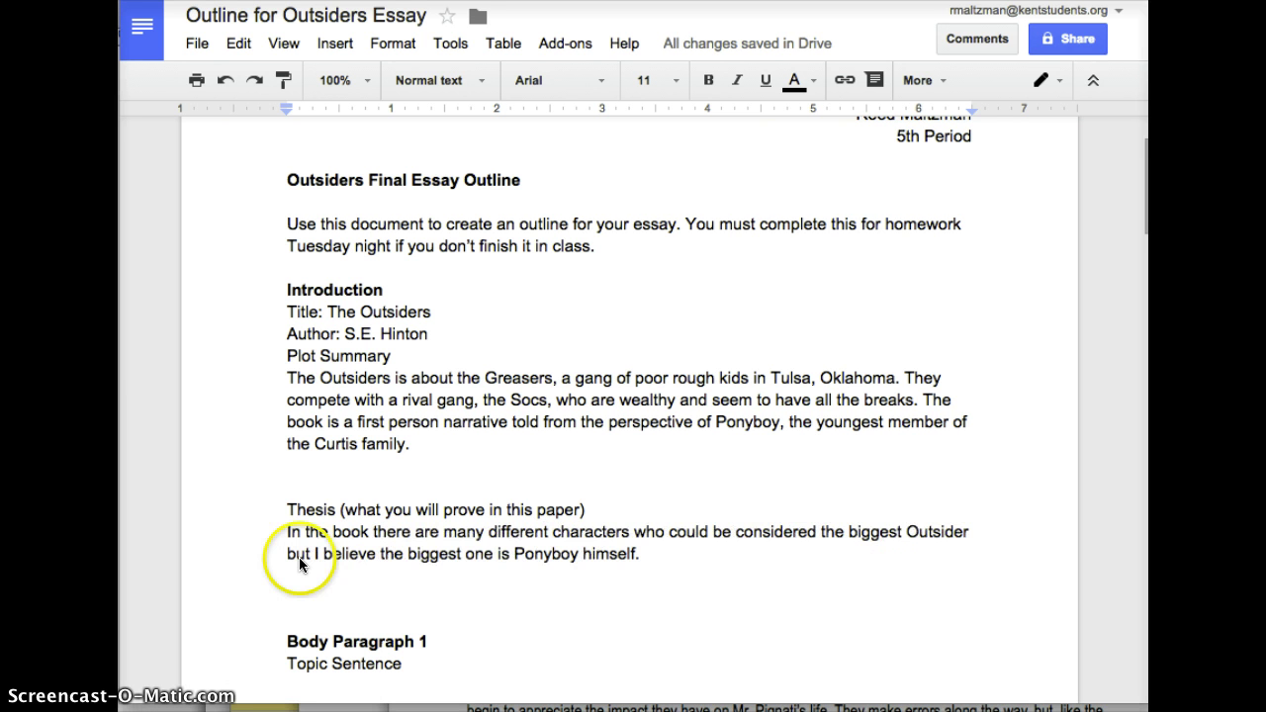
triple_click(307, 556)
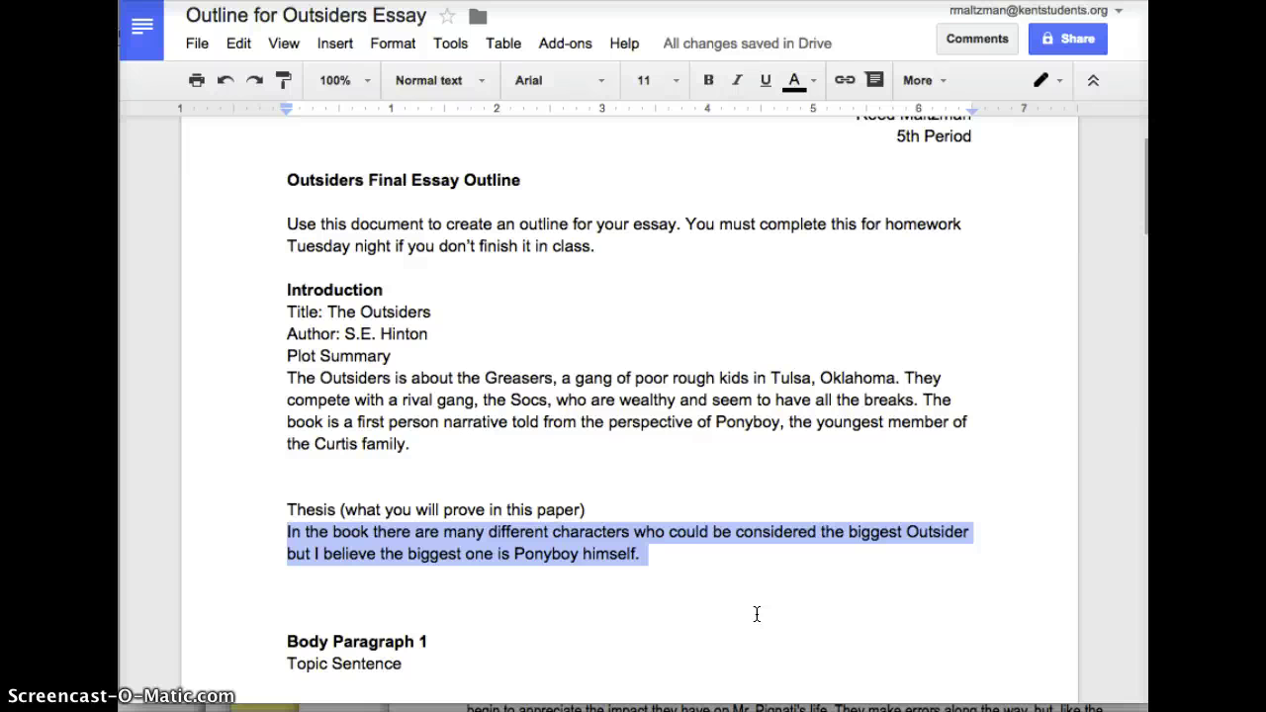
scroll(757, 614, "down", 6)
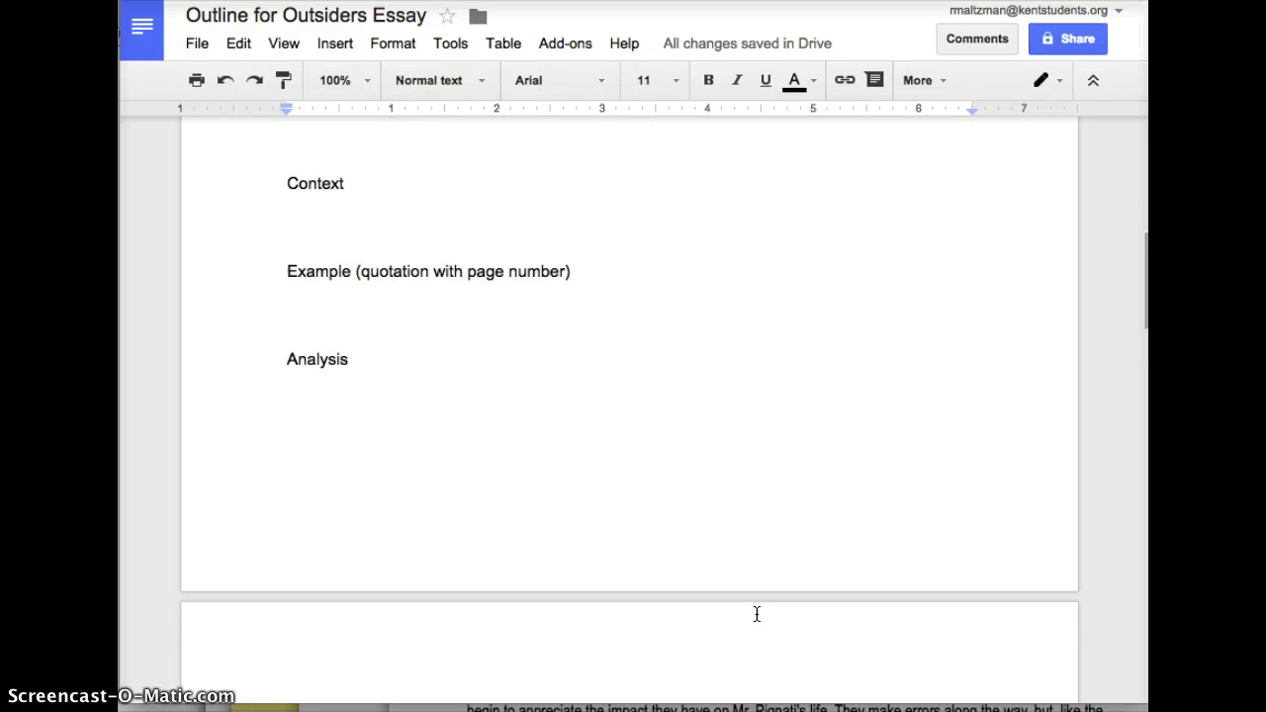
scroll(757, 614, "up", 2)
scroll(756, 615, "down", 7)
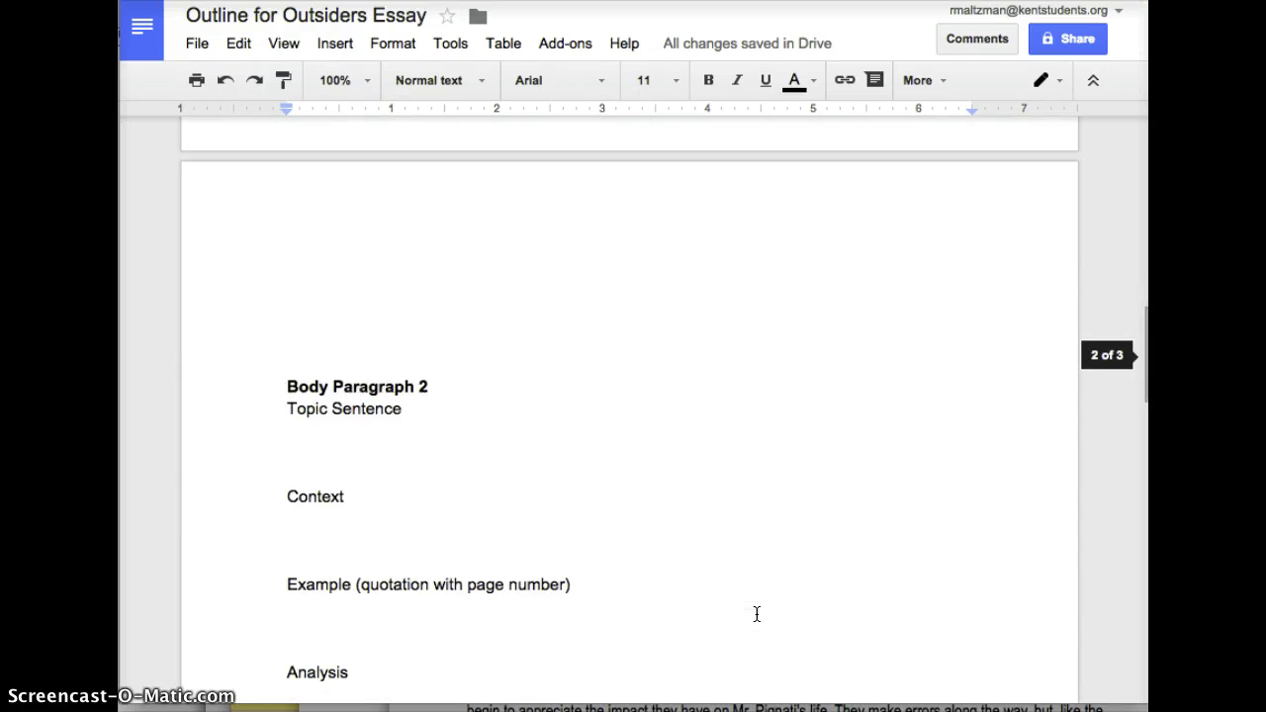
scroll(757, 614, "down", 4)
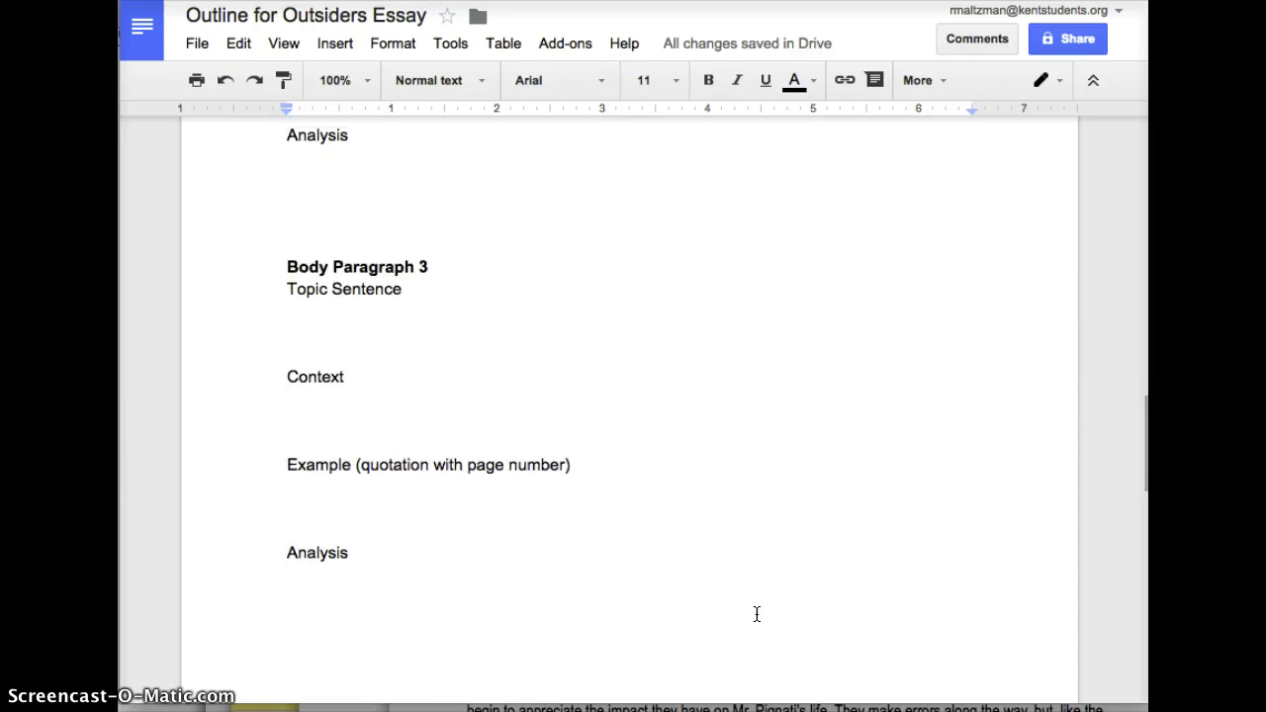
scroll(756, 615, "up", 8)
scroll(756, 614, "up", 6)
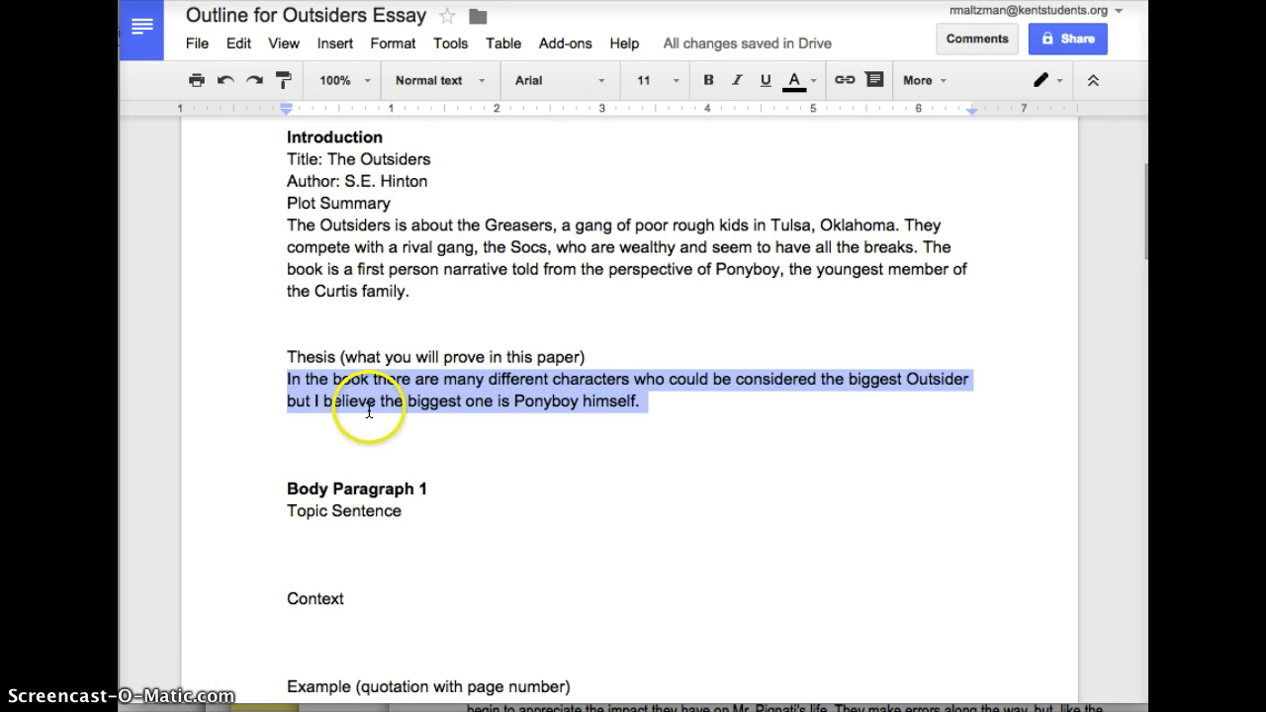
- Paste the twelve-line list of Ponyboy's traits, starting 'He likes poems', below the thesis
left_click(454, 447)
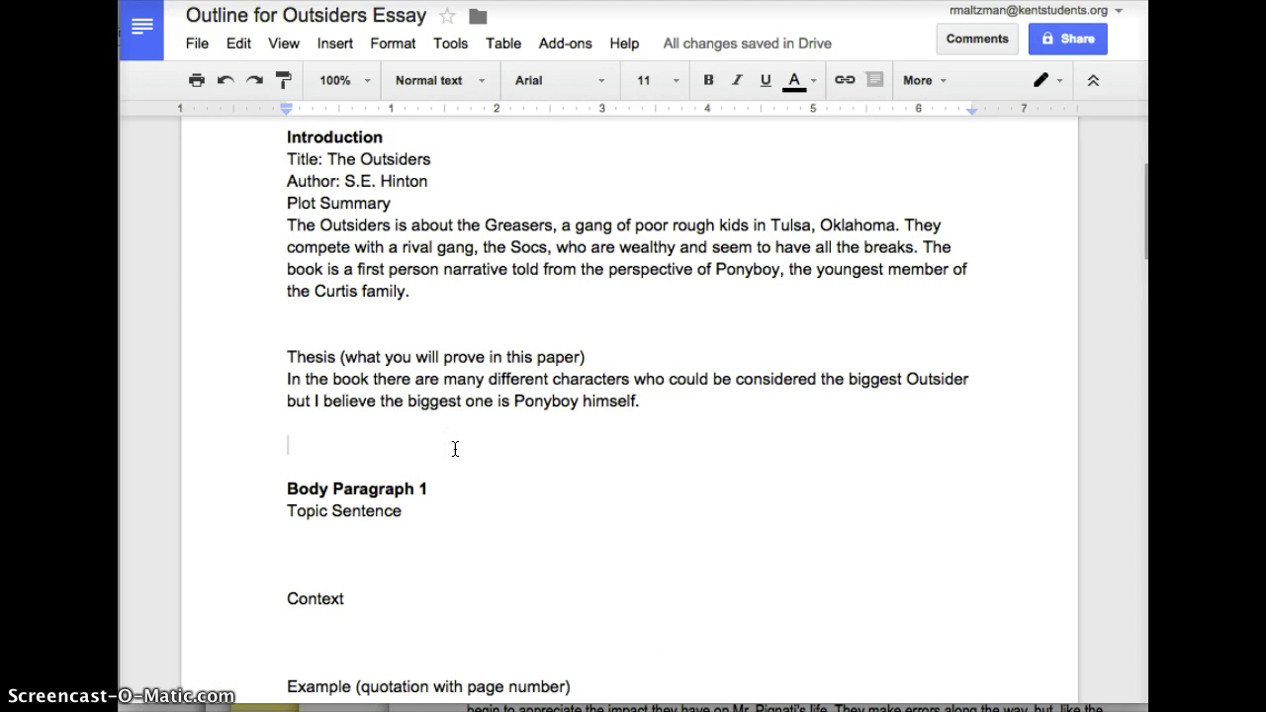
type("He likes poems He’s empathetic towards people he shouldn’t like He typically does well in school He works hard on his final project for school He doesn’t believe in fighting He reads a lot He enjoys movies He’s a greaser so he doesn’t fit in with the Soc crowd He’s an orphan He looks at sunsets He’s younger than most of the other characters in the book He doesn’t want to end up being a hood like Tim Shepard’s gang and the Brumley Boys.")
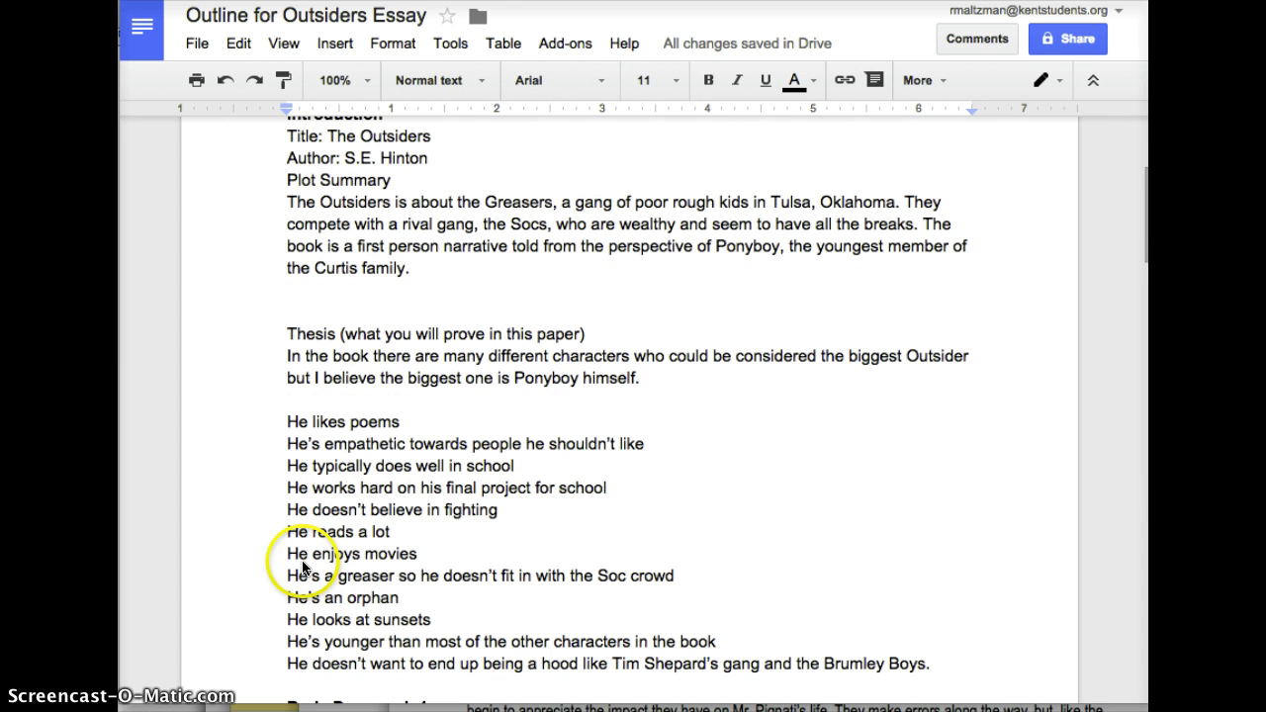
double_click(293, 433)
left_click(292, 434)
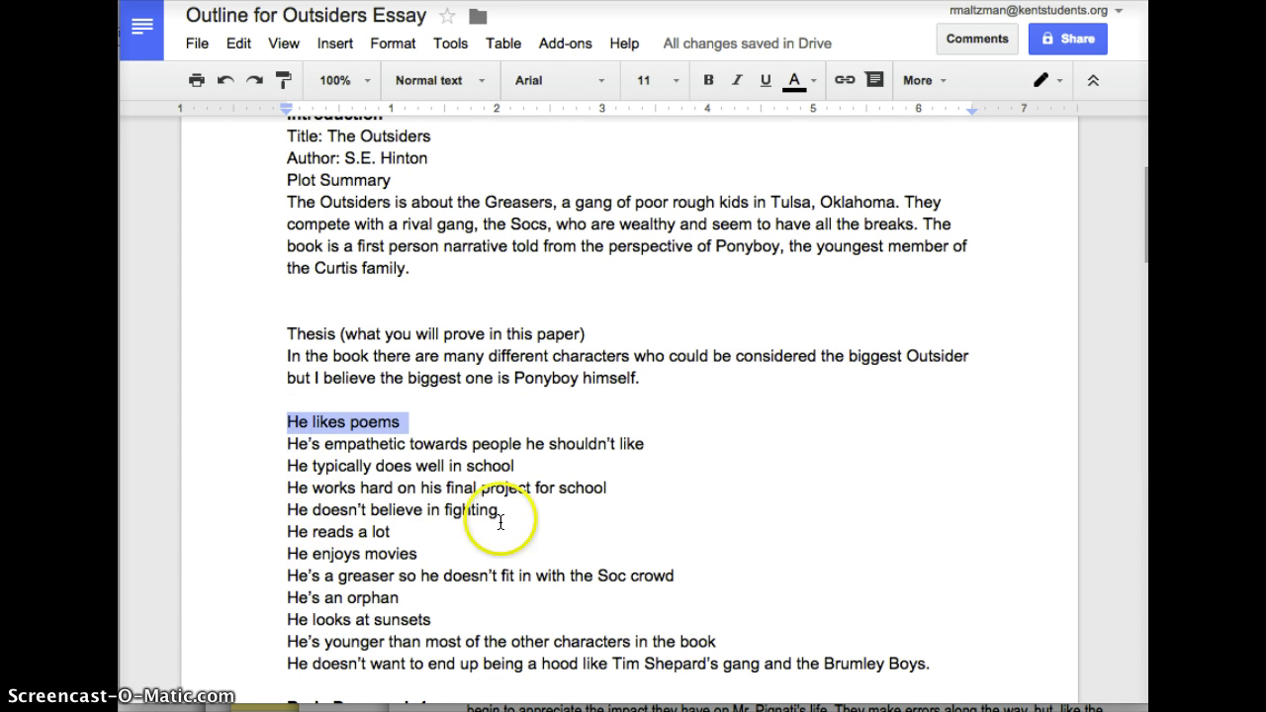
left_click(934, 664, "shift")
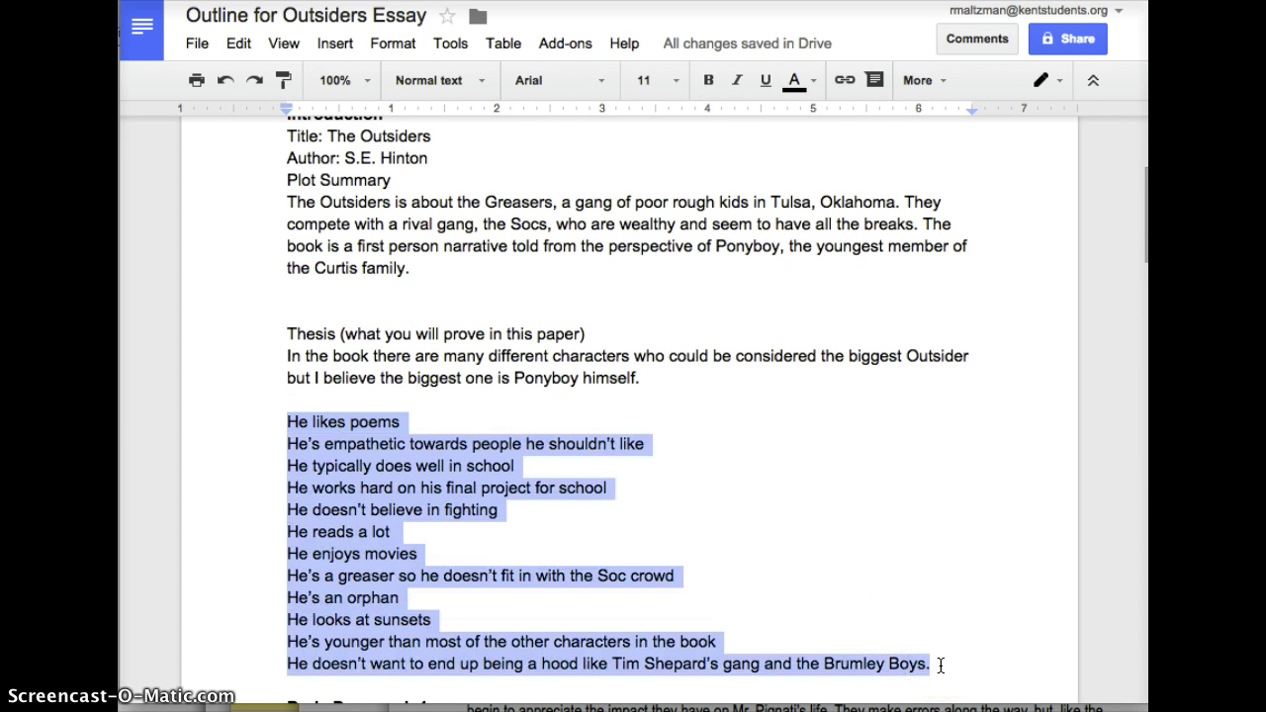
- Review brainstorm lines such as 'empathetic', 'He typically does well in school' and the final project line
left_click_drag(763, 648, 348, 447)
double_click(348, 447)
triple_click(283, 461)
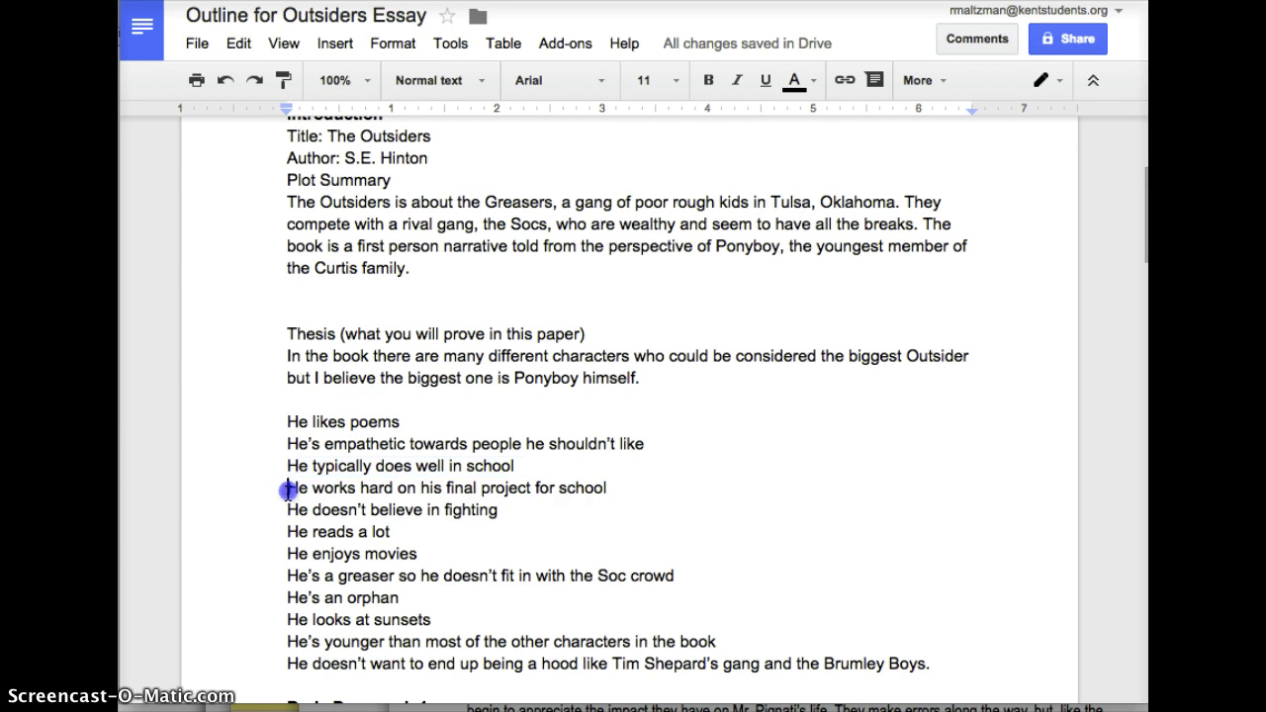
triple_click(288, 490)
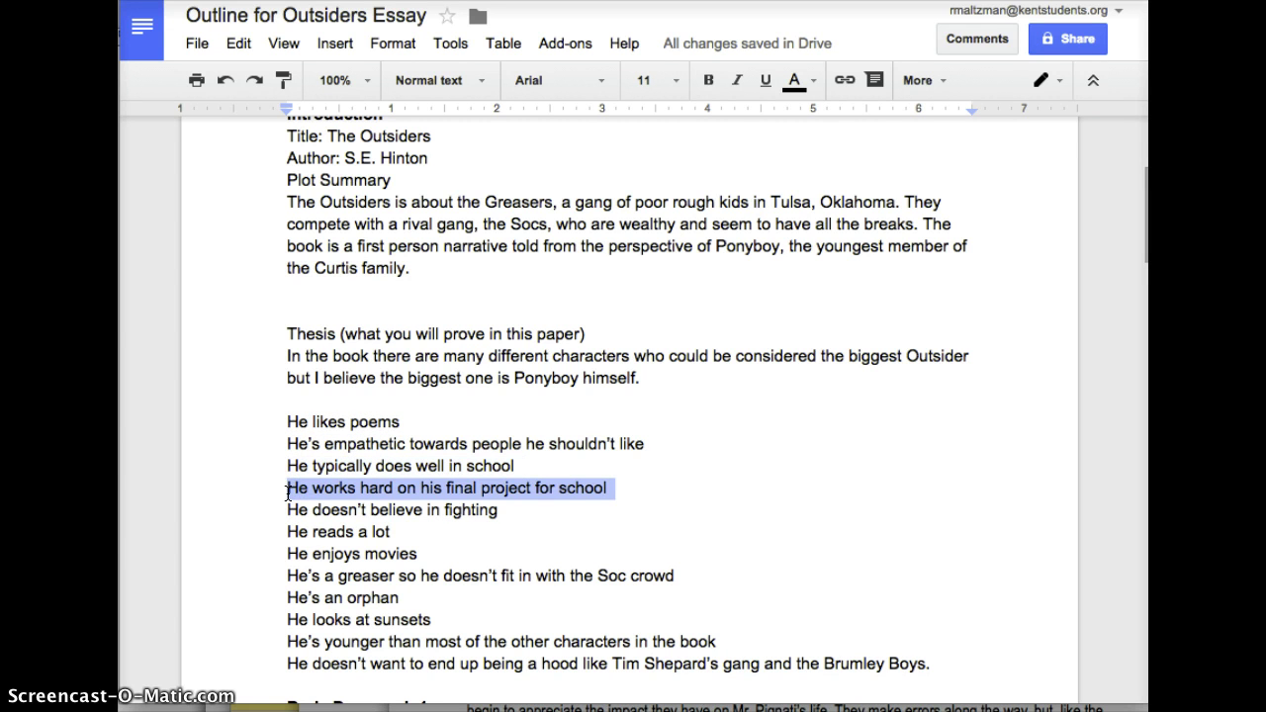
left_click_drag(288, 491, 285, 582)
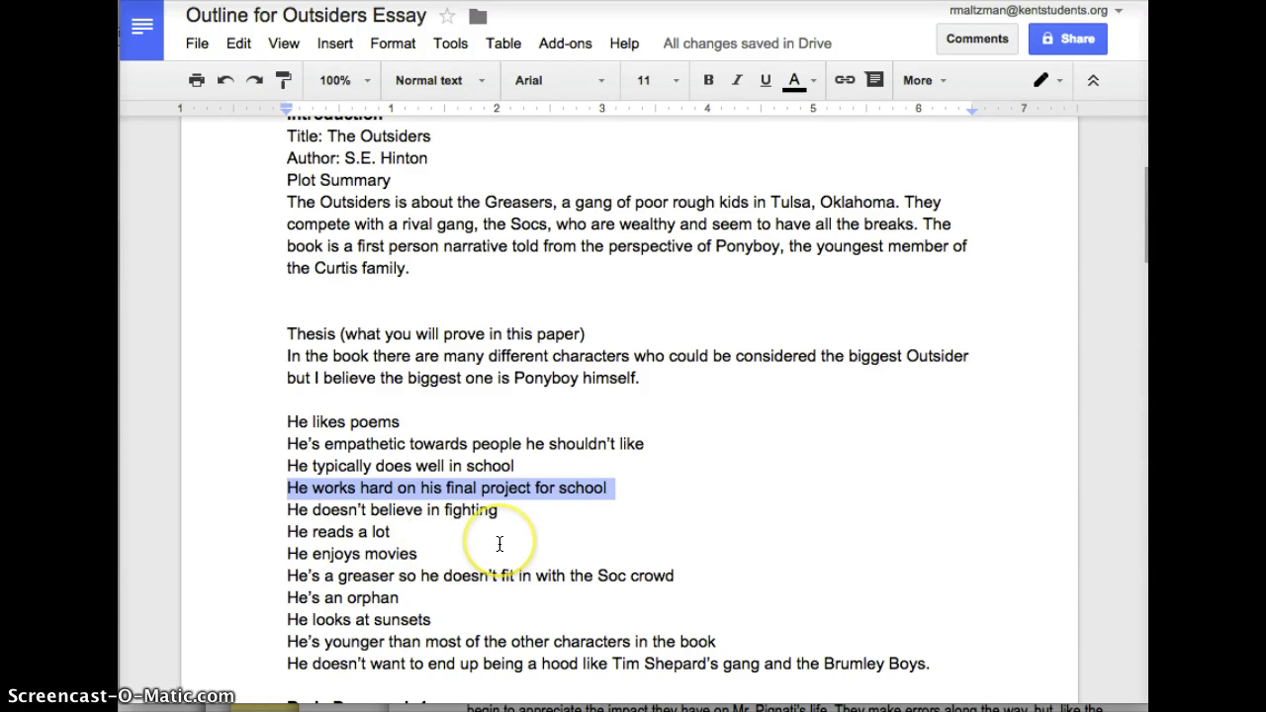
- Delete the 'He's an orphan', greaser and younger-than-others lines from the list
triple_click(367, 601)
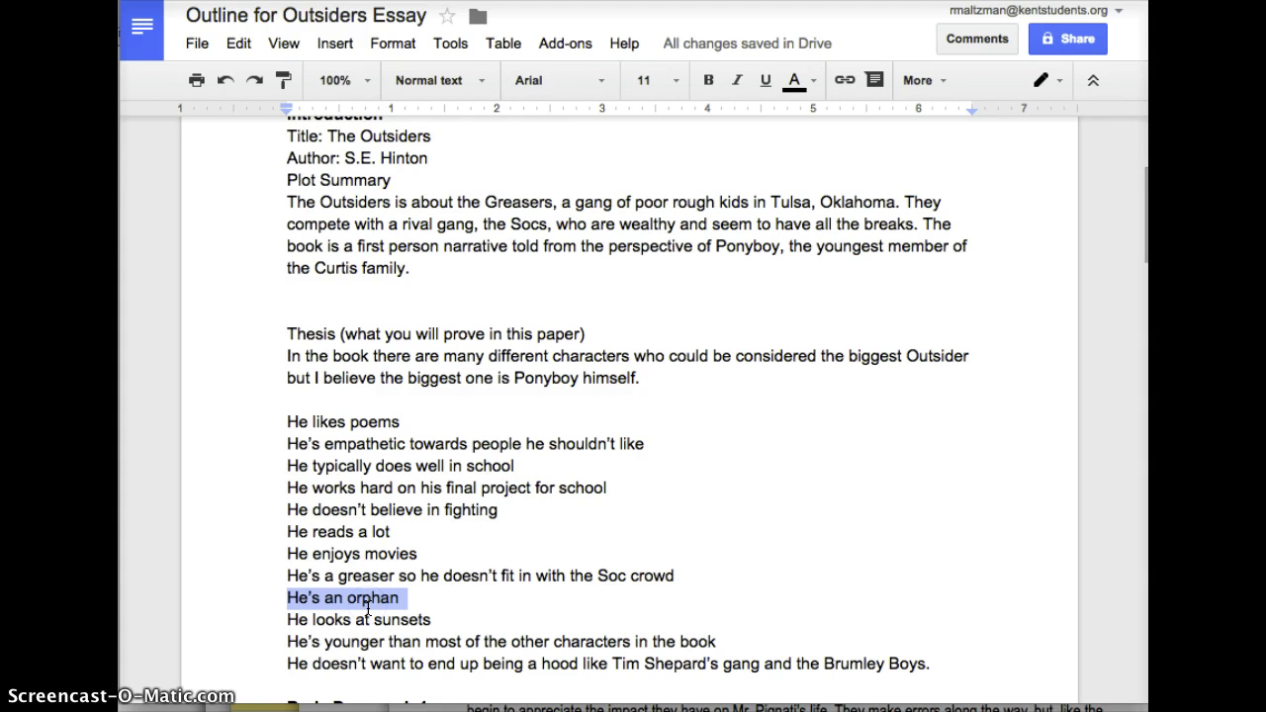
key("BackSpace")
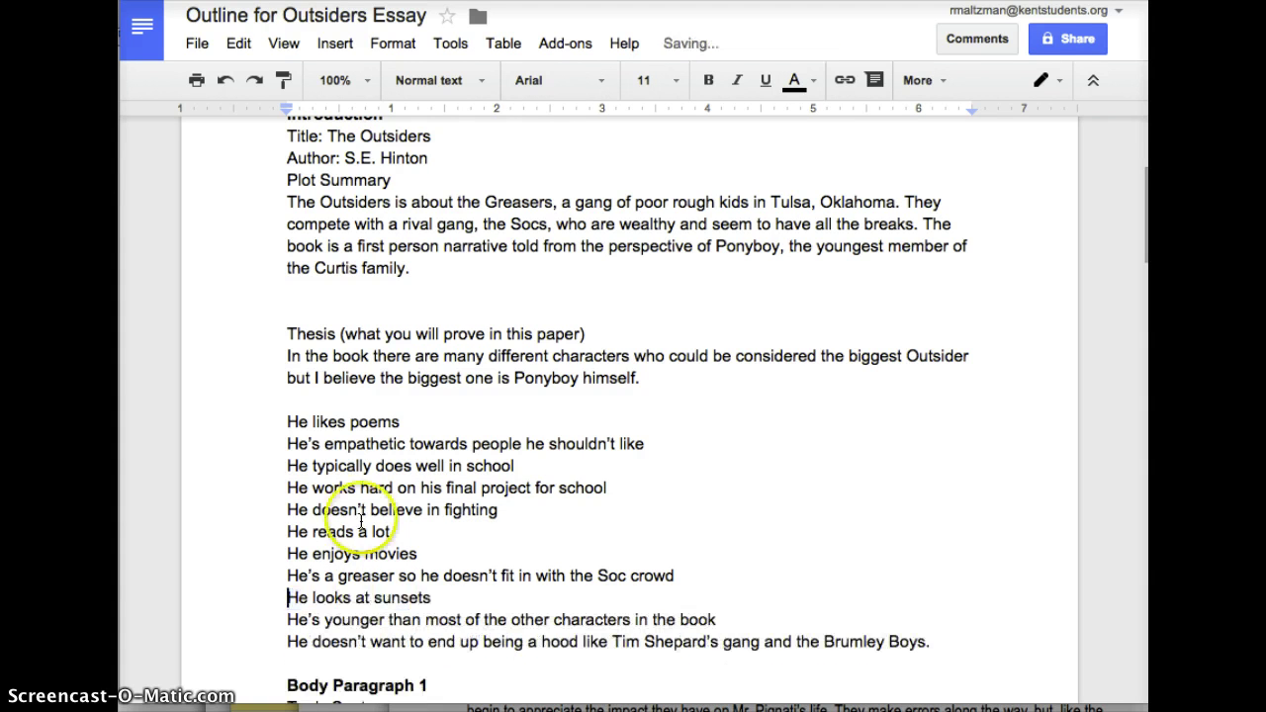
triple_click(354, 581)
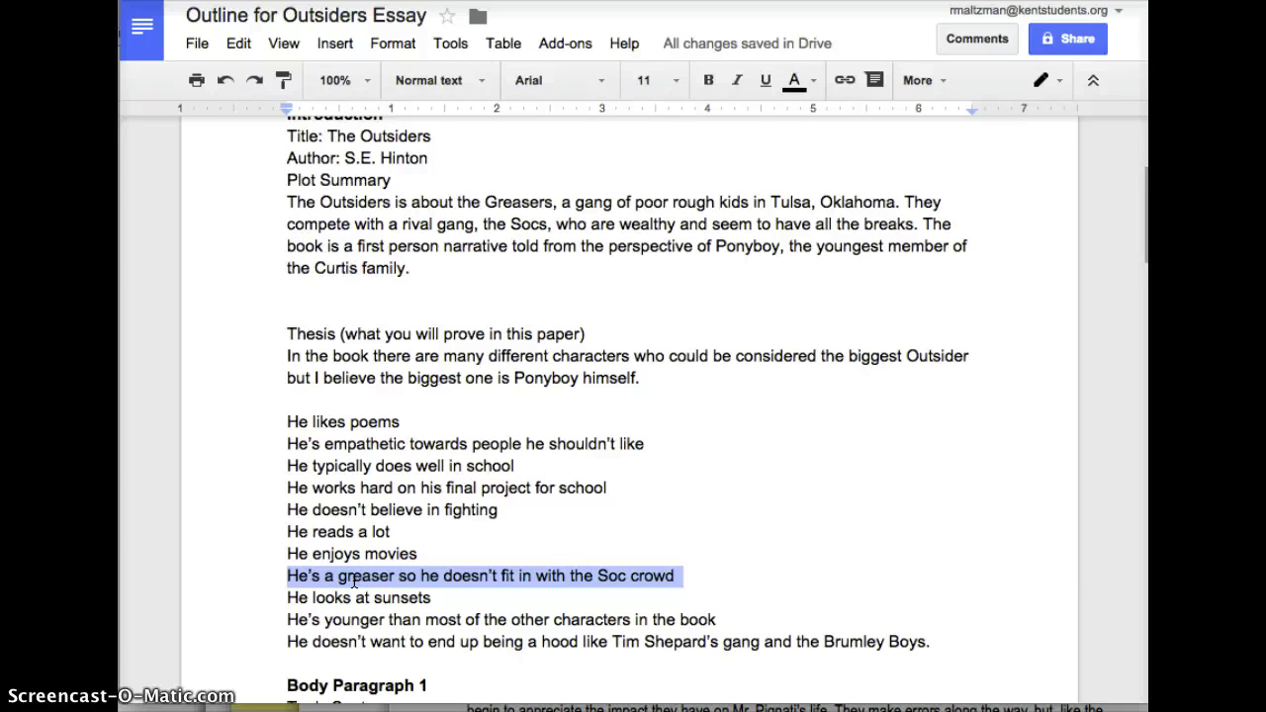
key("BackSpace")
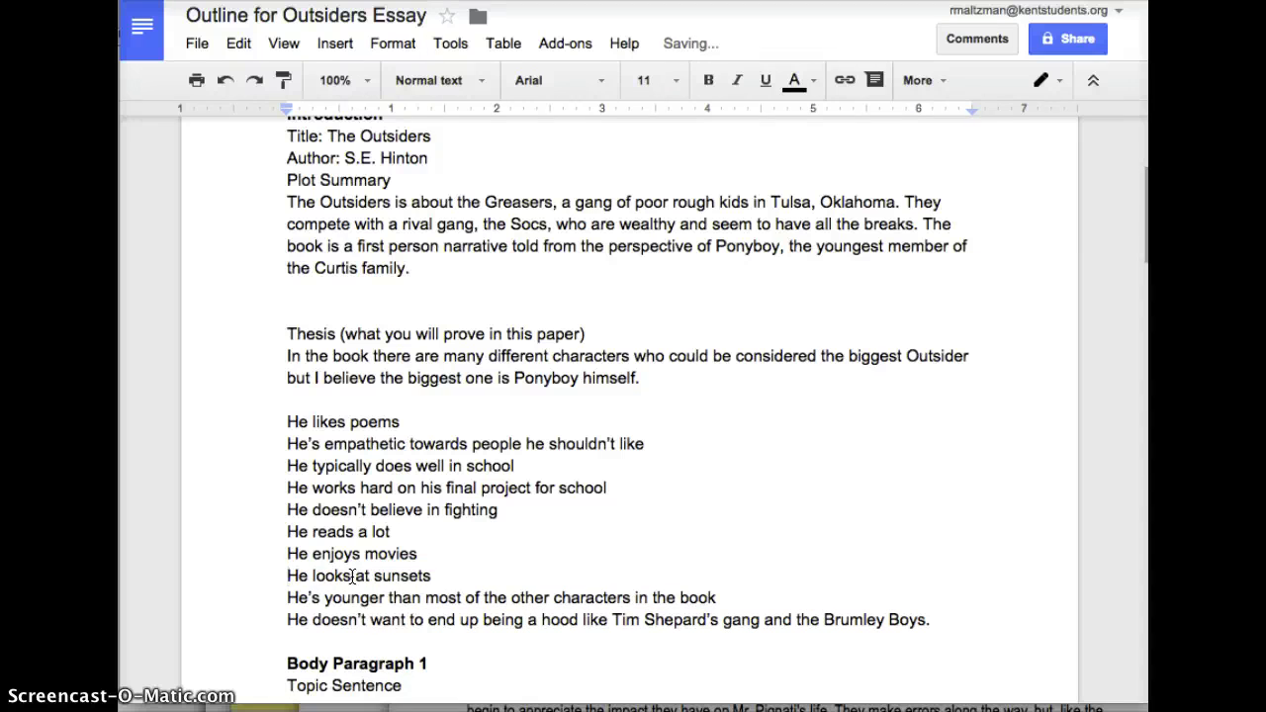
triple_click(366, 599)
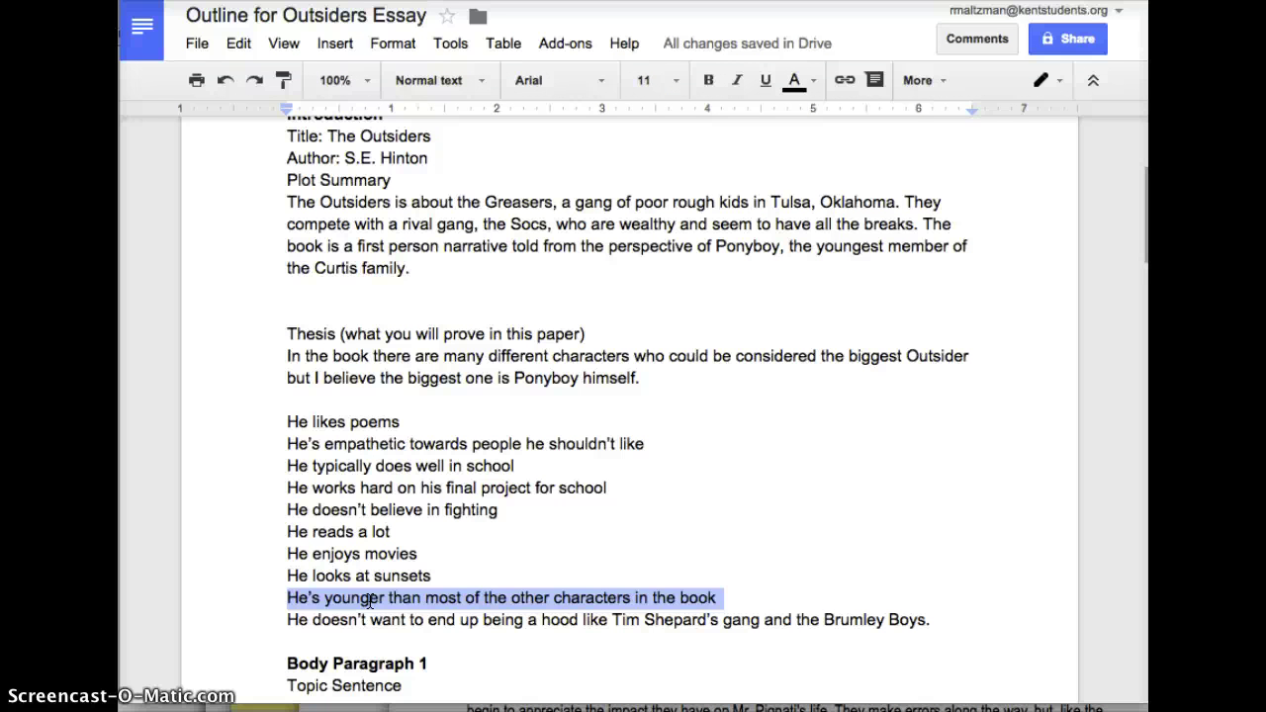
key("BackSpace")
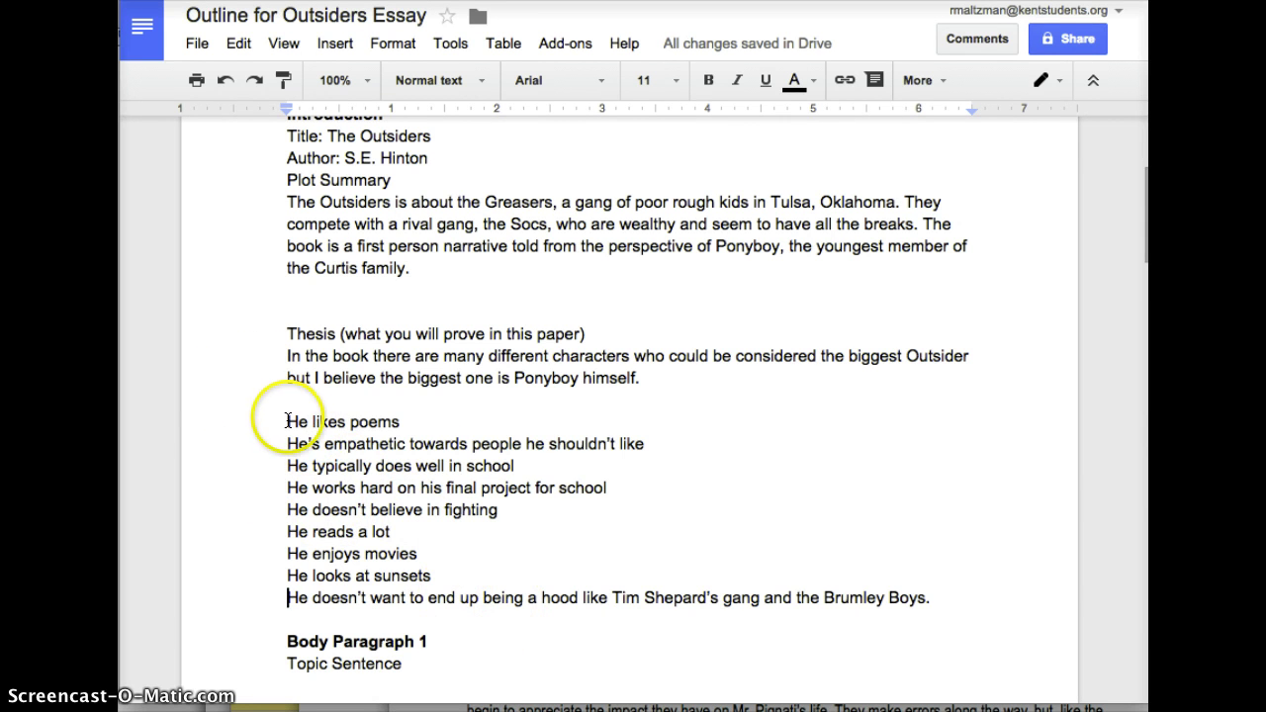
left_click_drag(287, 421, 440, 598)
- Highlight the line 'He likes poems' in yellow
left_click(353, 487)
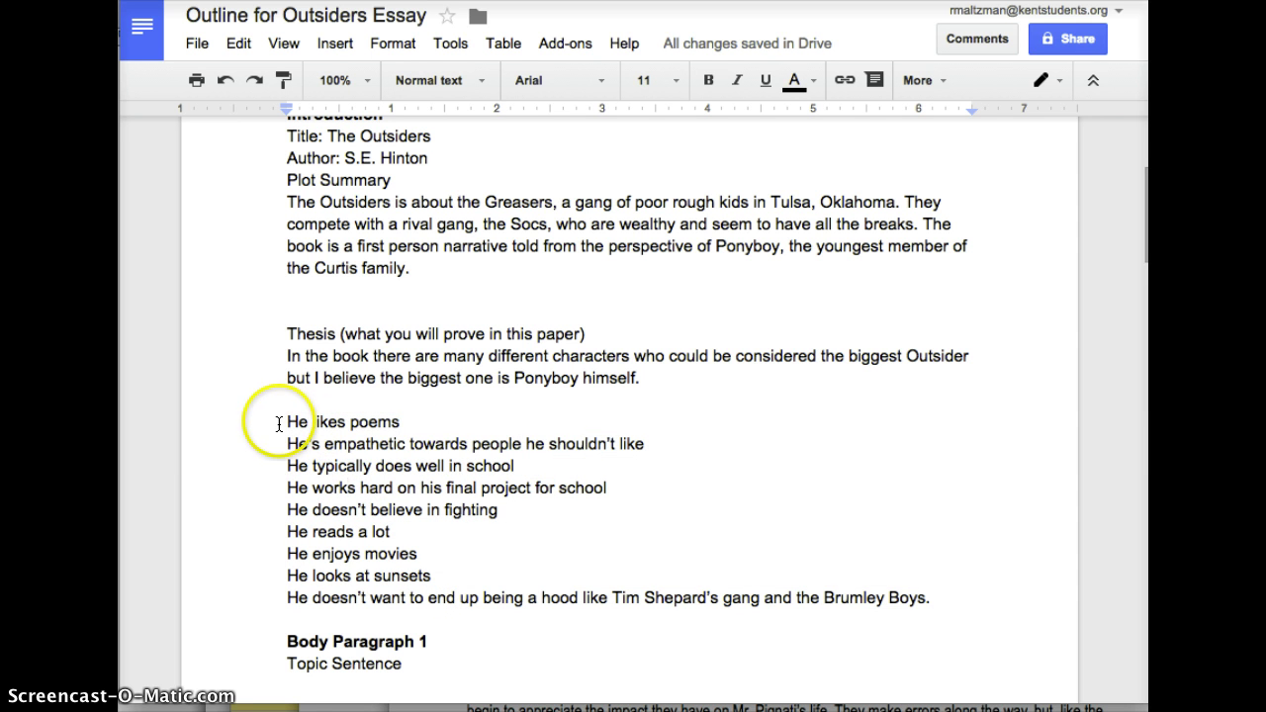
left_click(279, 422)
triple_click(331, 422)
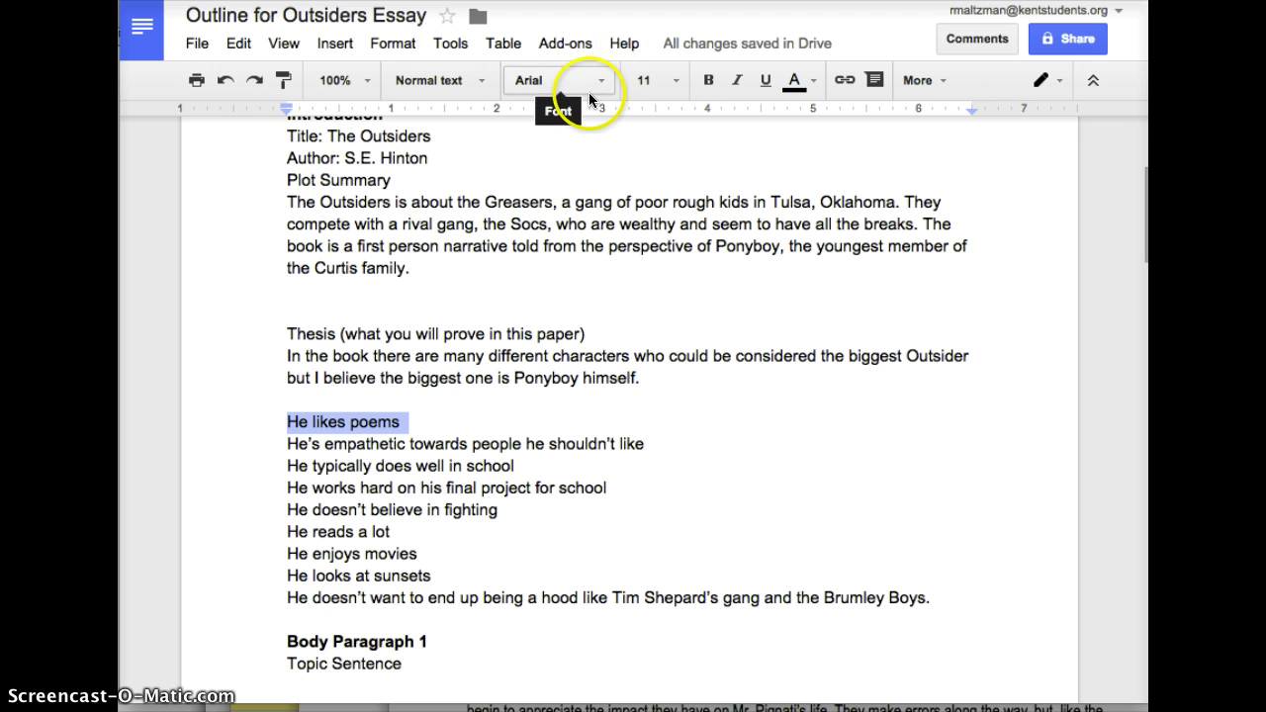
left_click(812, 80)
left_click(921, 121)
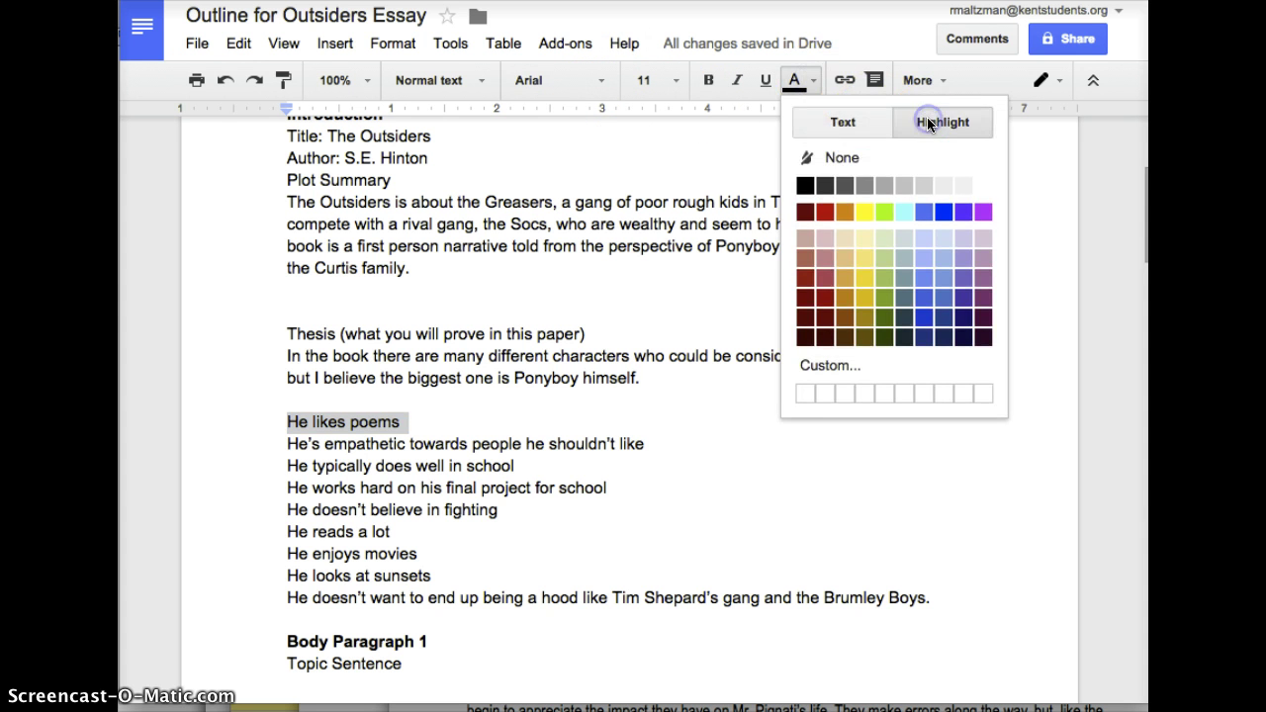
left_click(864, 212)
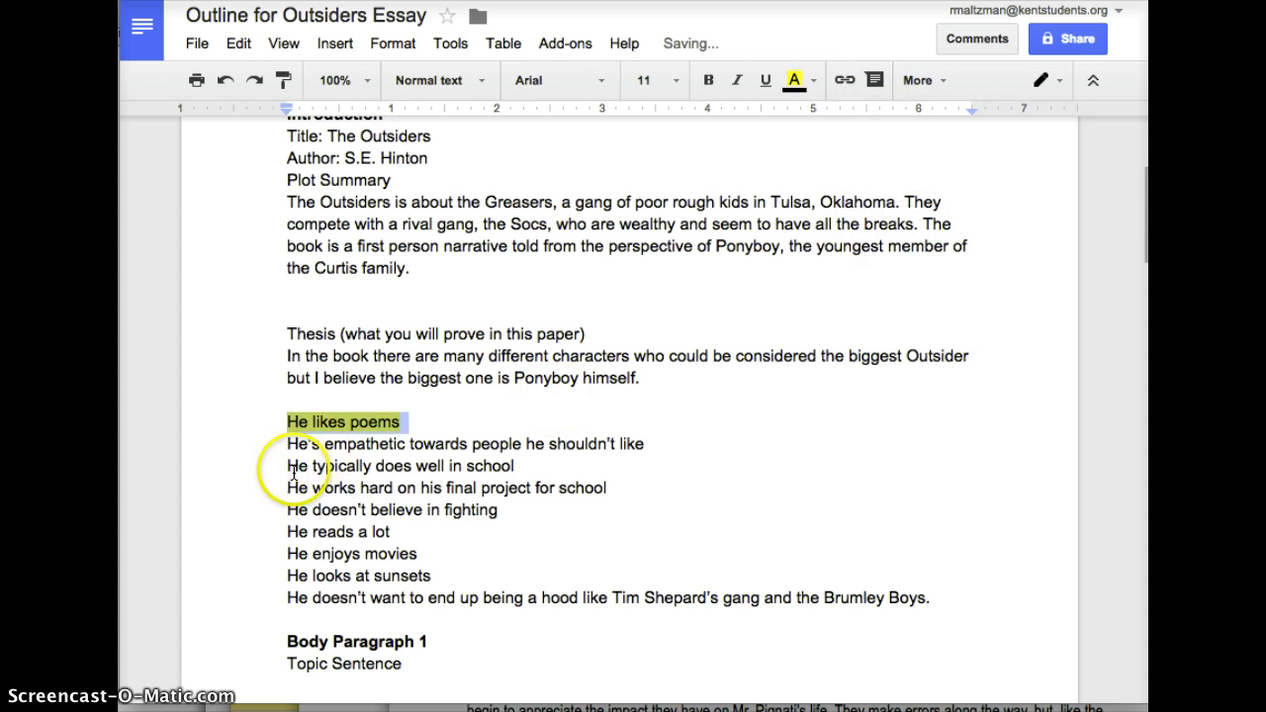
- Highlight 'He reads a lot', 'He enjoys movies' and 'He looks at sunsets' in yellow
triple_click(288, 531)
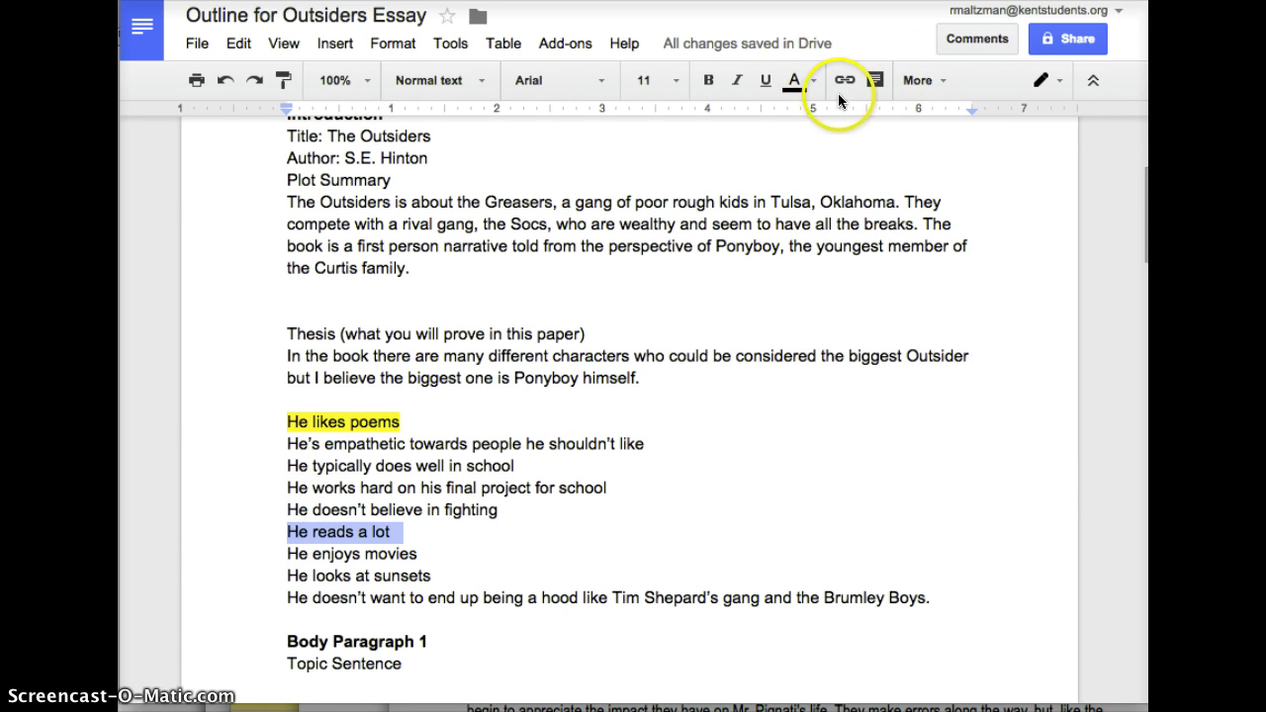
left_click(813, 85)
left_click(935, 122)
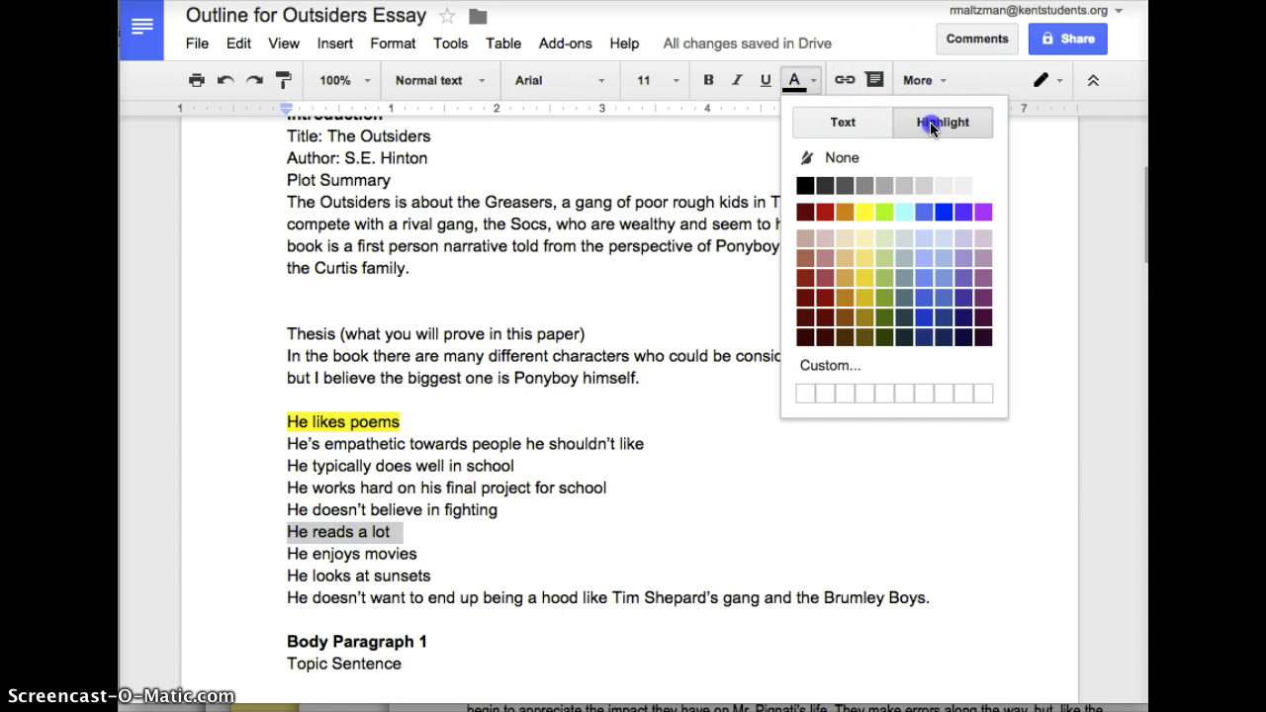
left_click(868, 215)
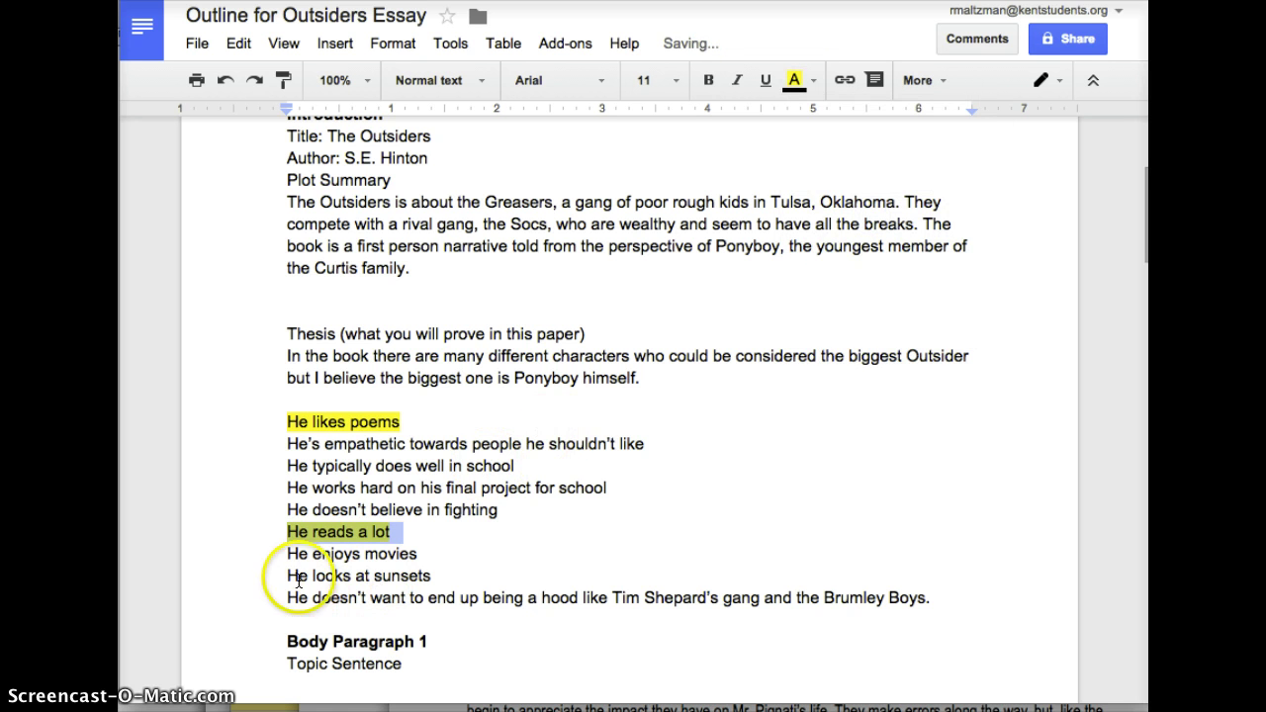
left_click_drag(283, 554, 444, 576)
left_click(816, 82)
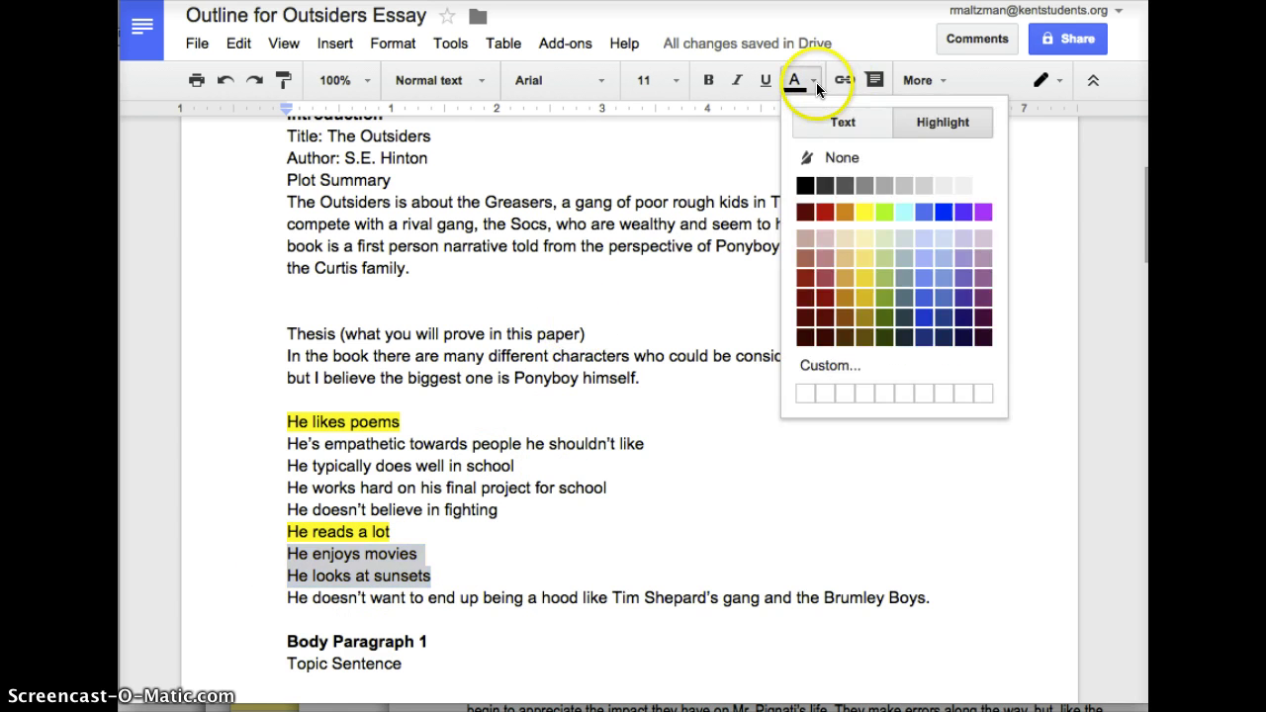
left_click(933, 121)
left_click(867, 212)
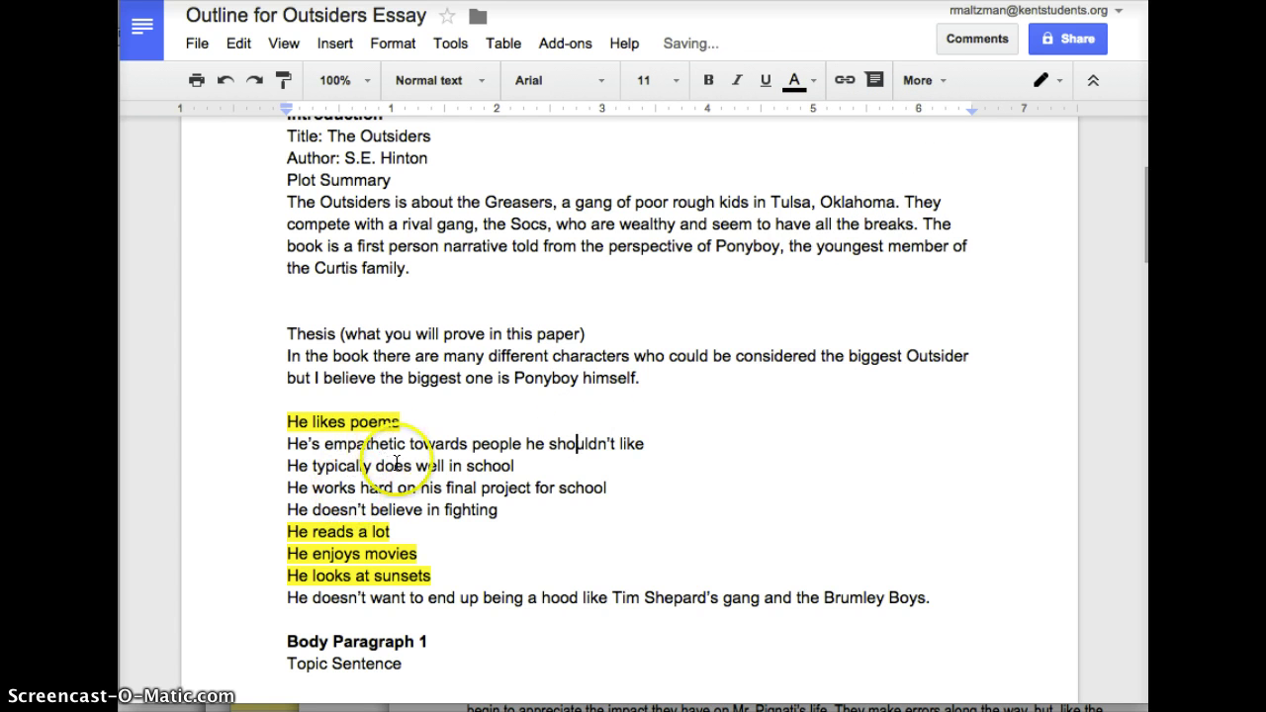
- Type 'Artistic' before 'He likes poems' and cut the reads, movies and sunsets lines
left_click(279, 420)
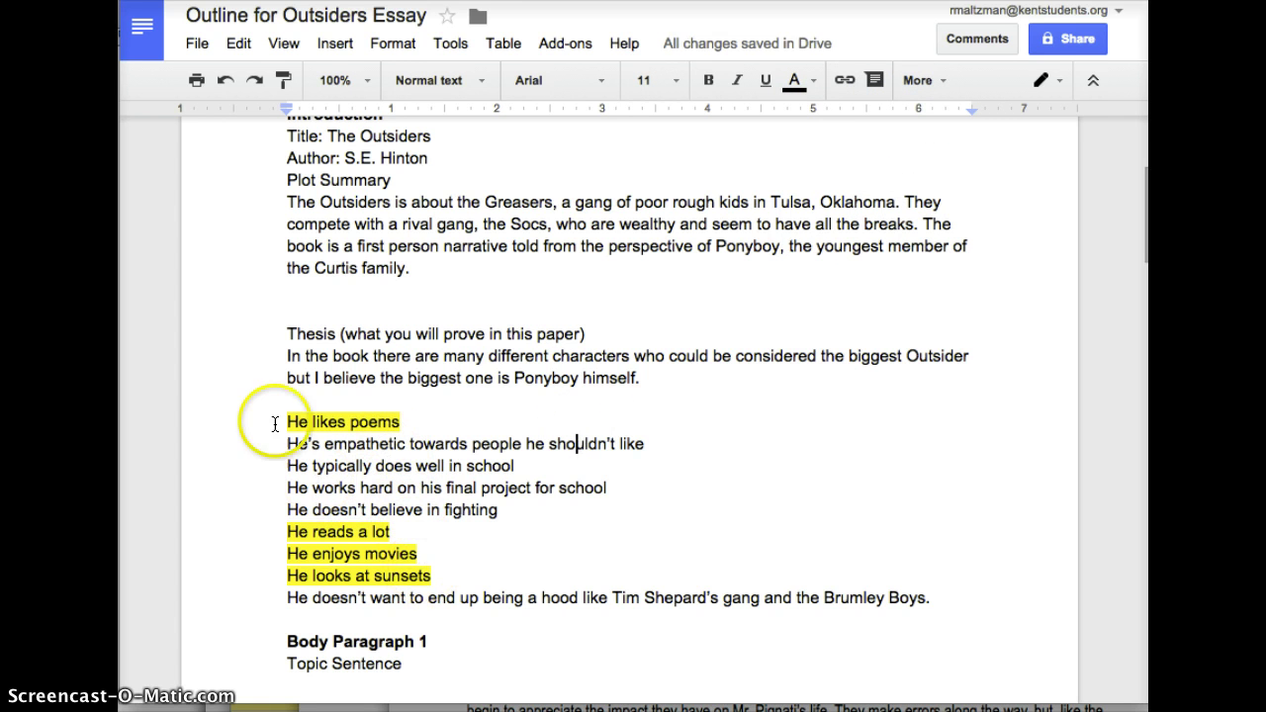
type("Artistic")
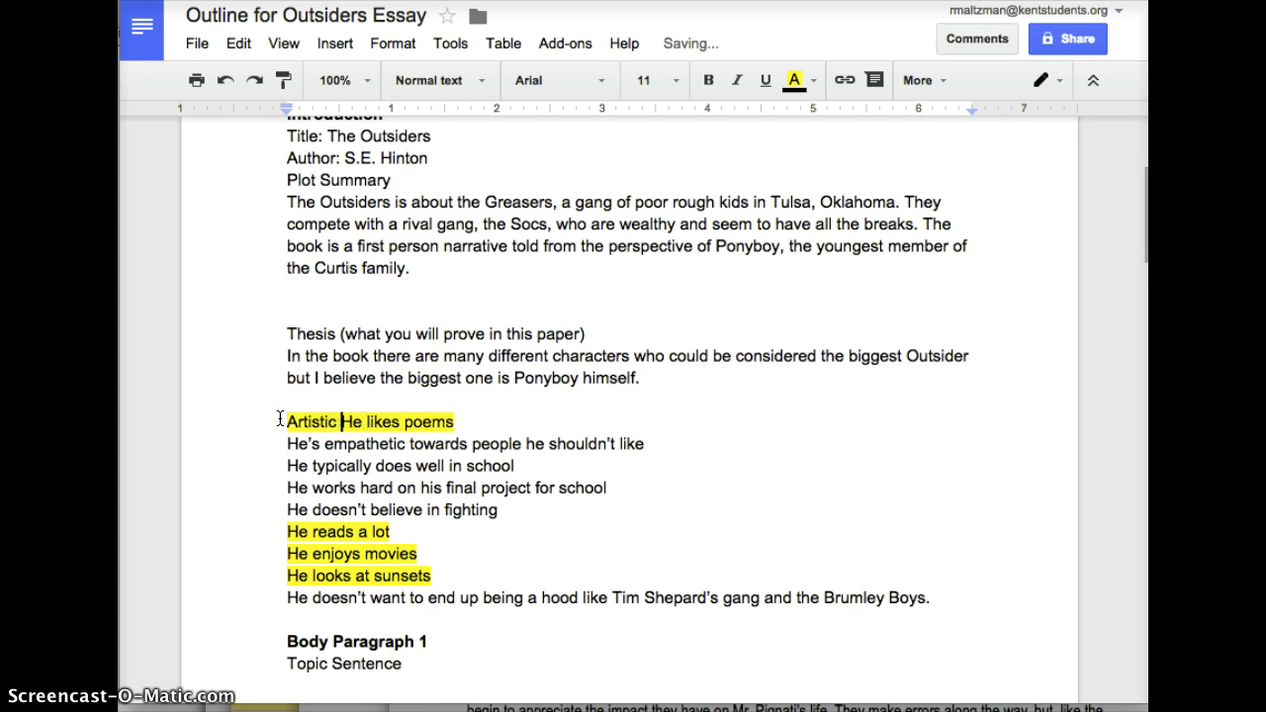
left_click(274, 537)
left_click_drag(274, 537, 475, 573)
key("ctrl+x")
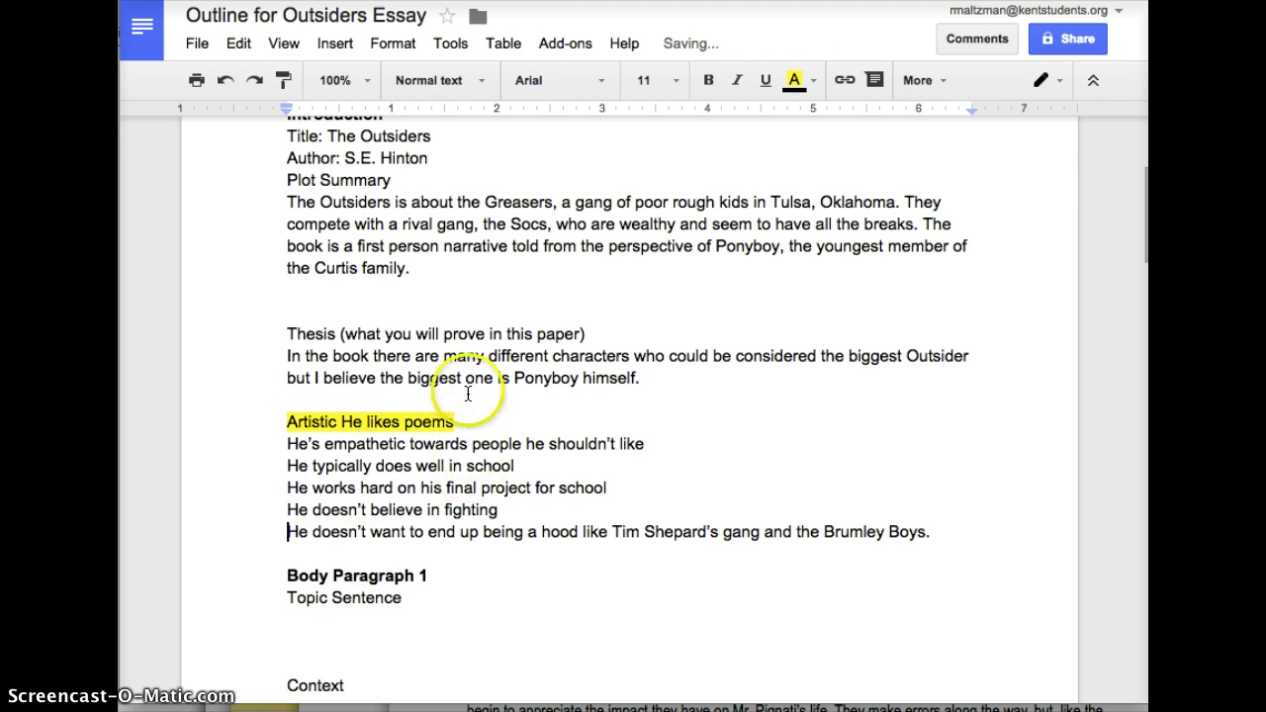
- Paste the three yellow lines directly below 'He likes poems'
left_click(485, 433)
left_click(491, 413)
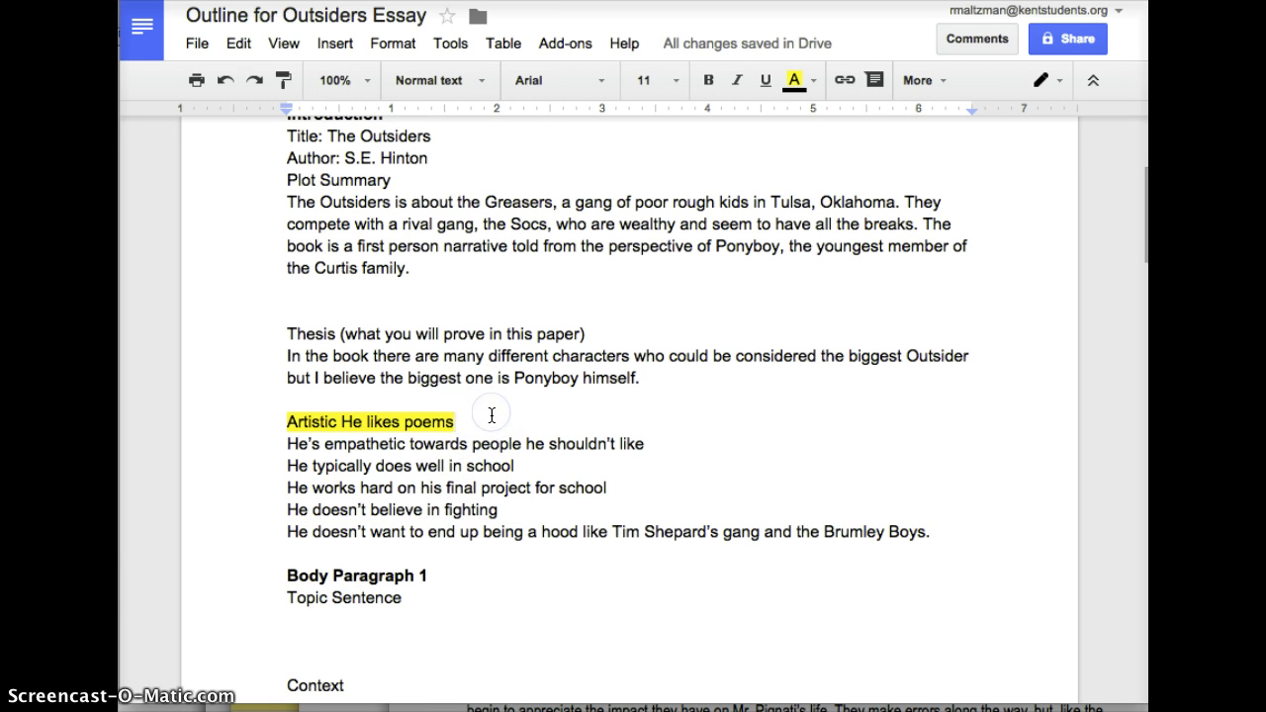
key("Return")
key("ctrl+v")
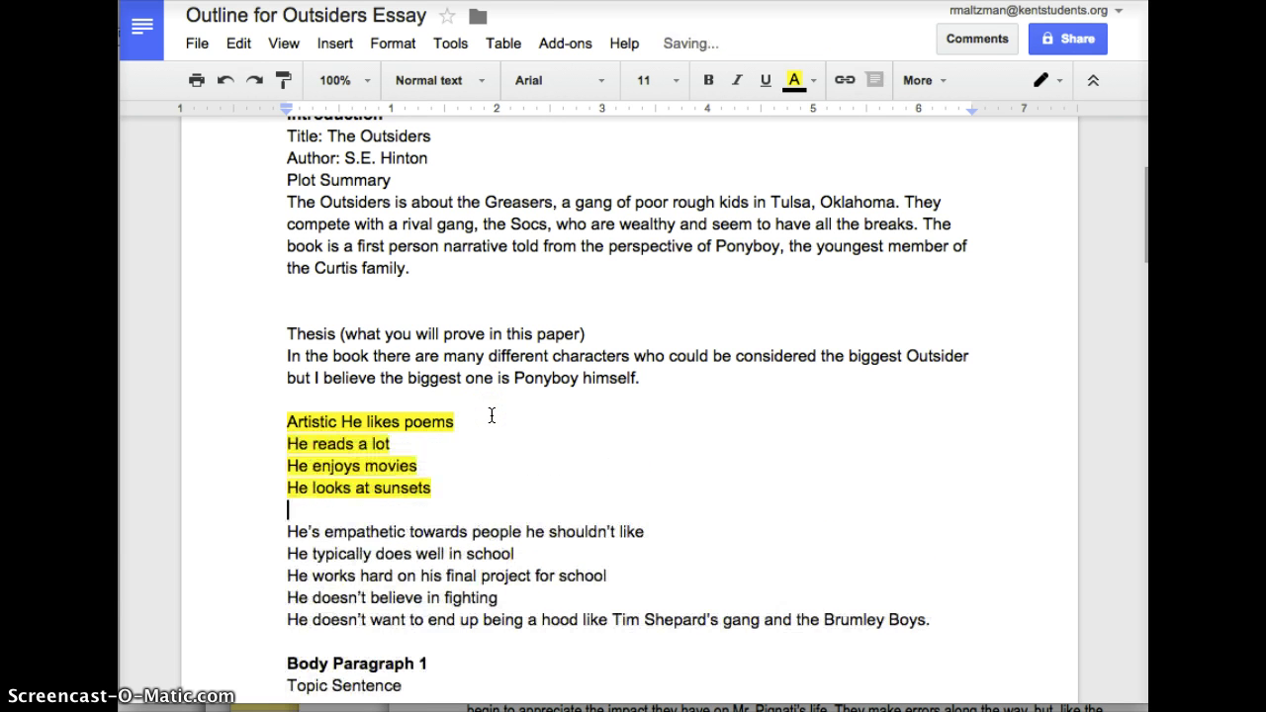
- Put 'Artistic' on its own line above the four highlighted trait lines
left_click(371, 447)
left_click(341, 423)
key("Return")
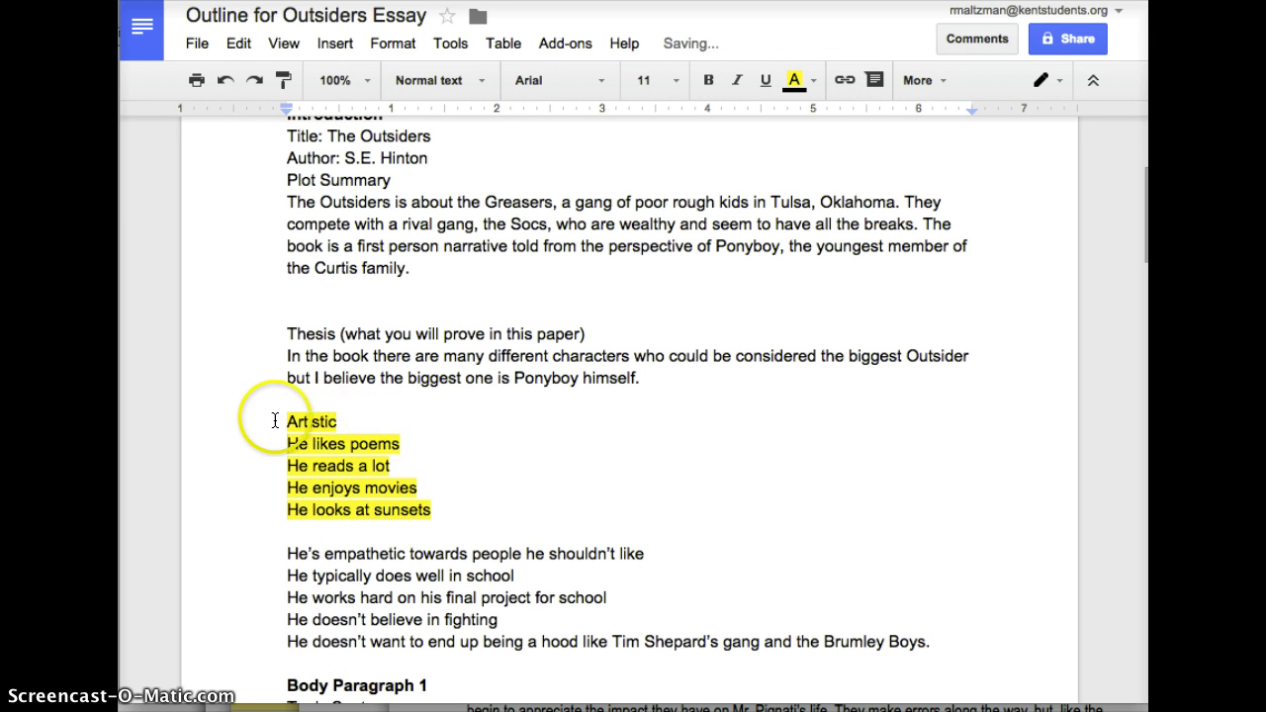
double_click(283, 419)
left_click_drag(512, 503, 520, 510)
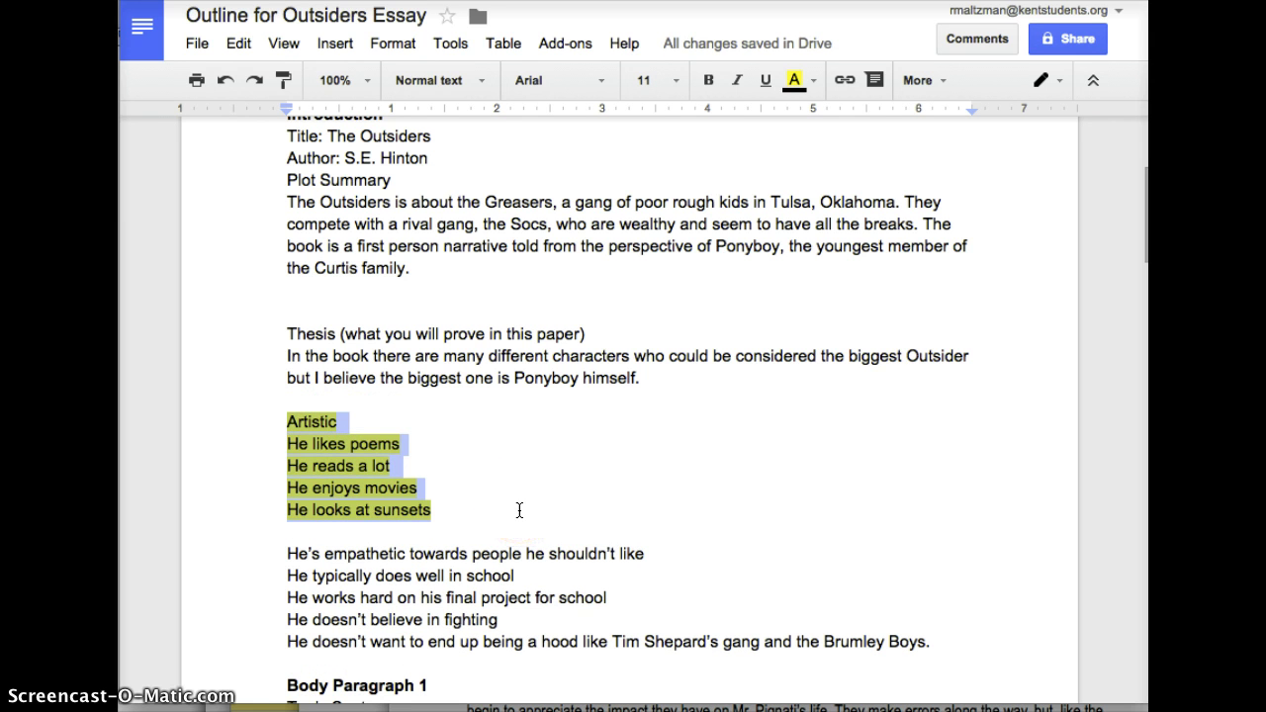
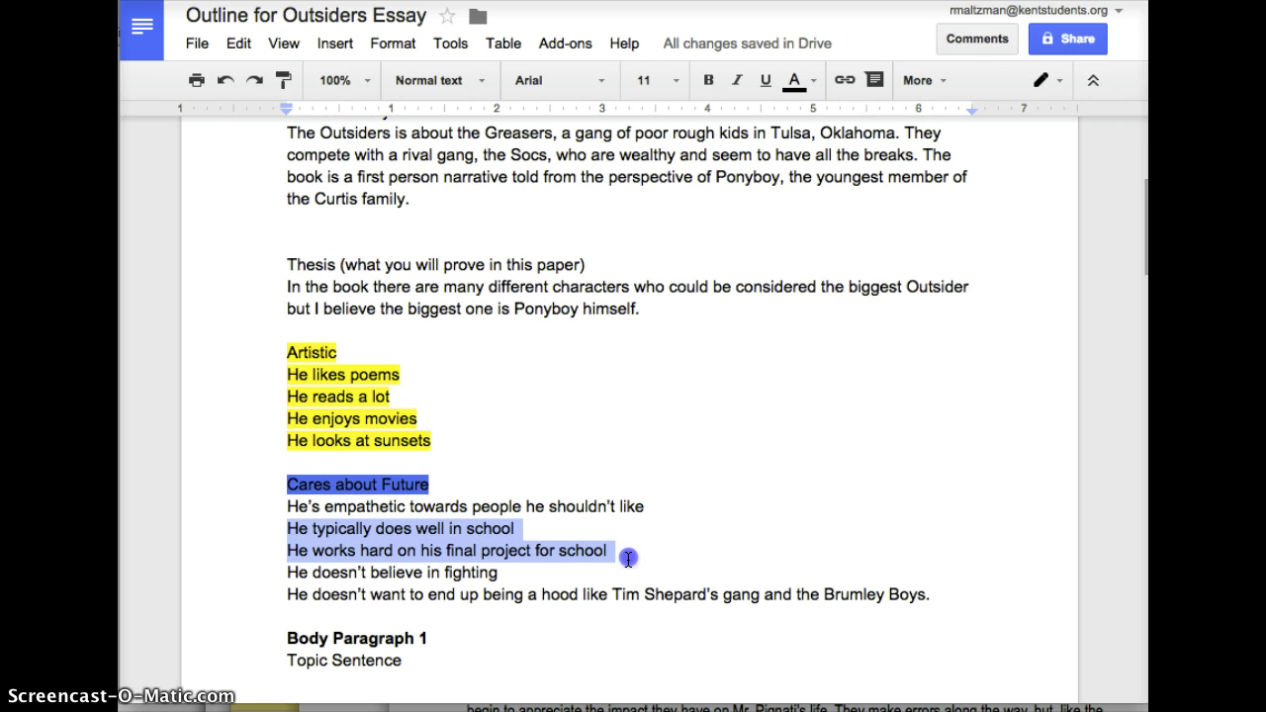
- Move the two school lines onto a new line directly under Cares about Future
key("Delete")
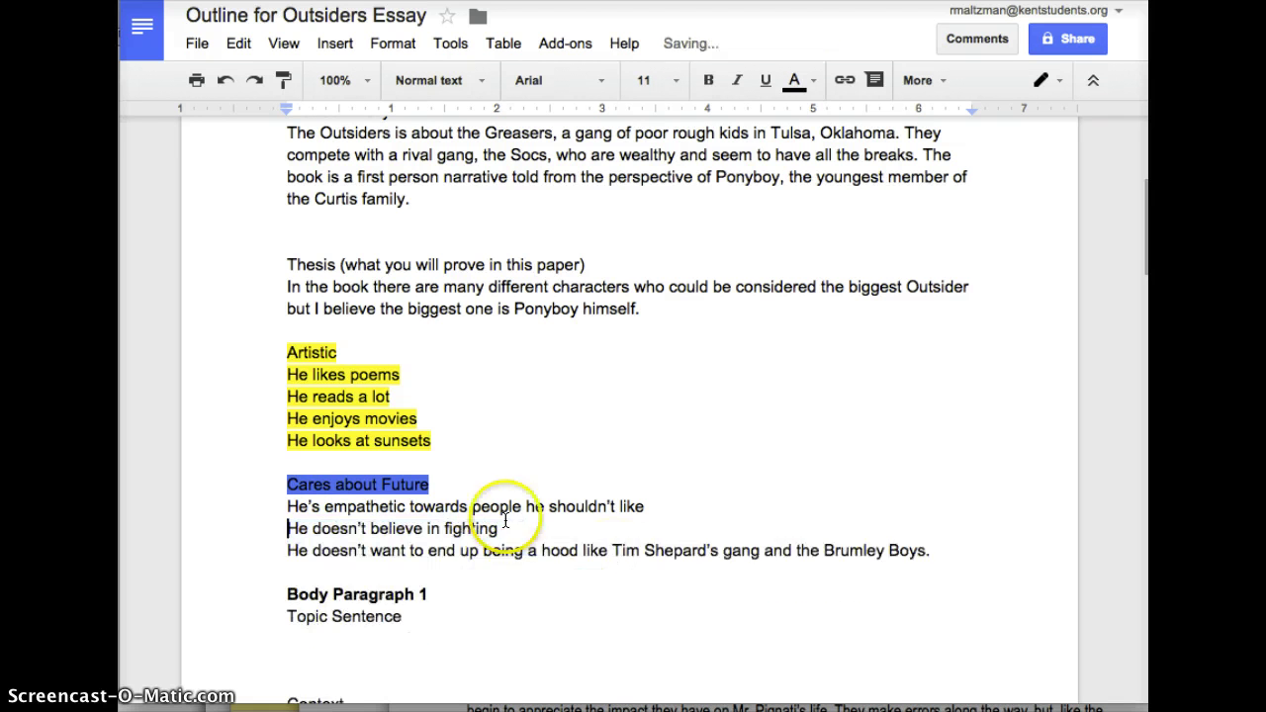
left_click(462, 487)
key("Return")
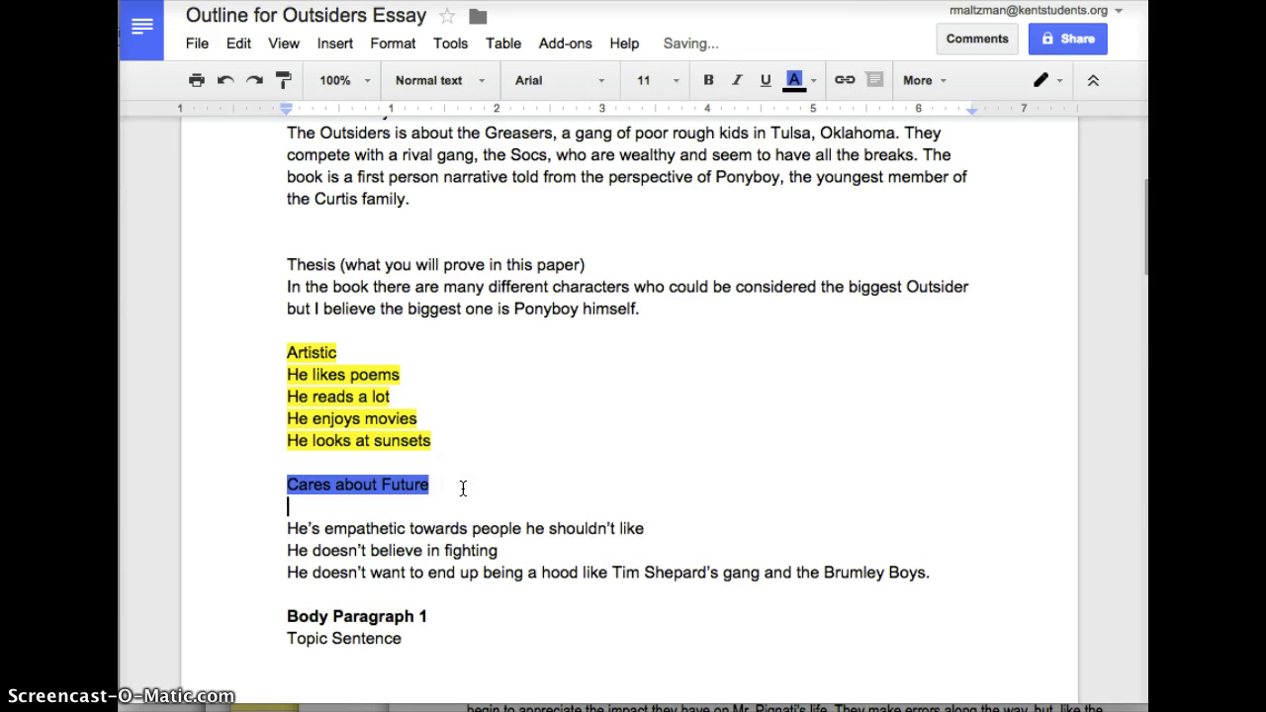
type("He typically does well in school He works hard on his final project for school")
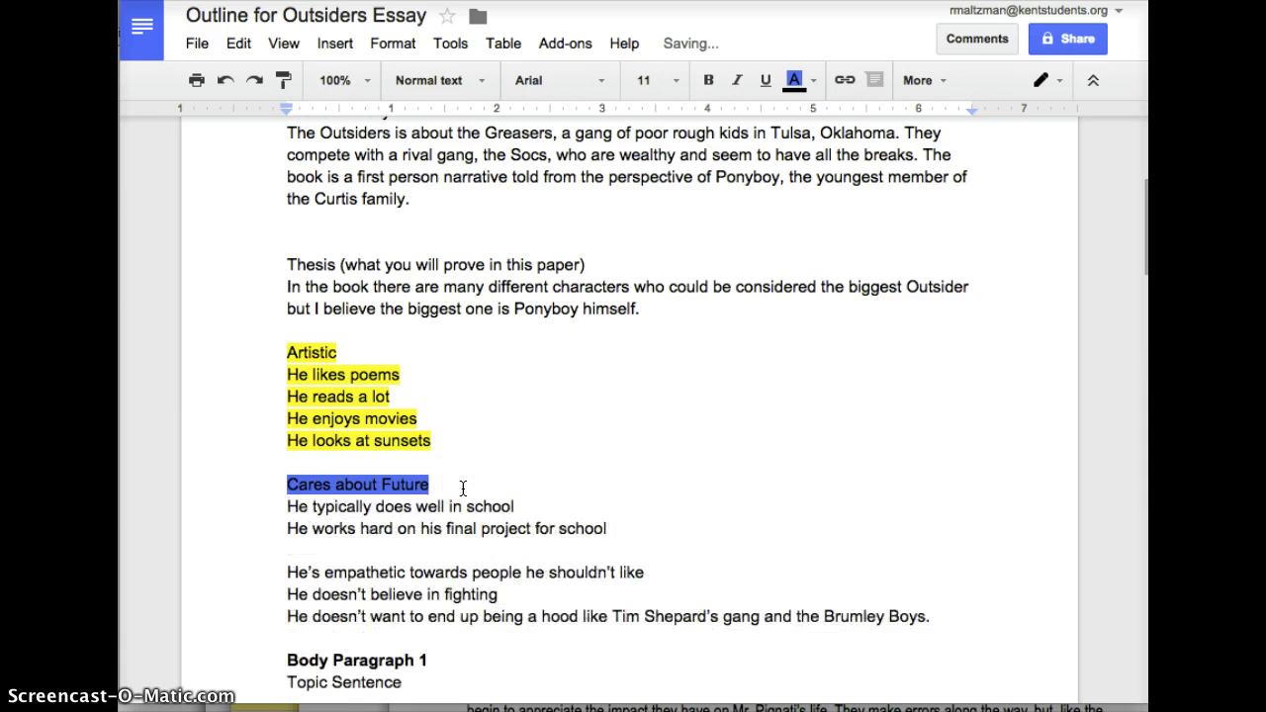
- Move the line about not becoming a hood beneath the school lines
triple_click(358, 616)
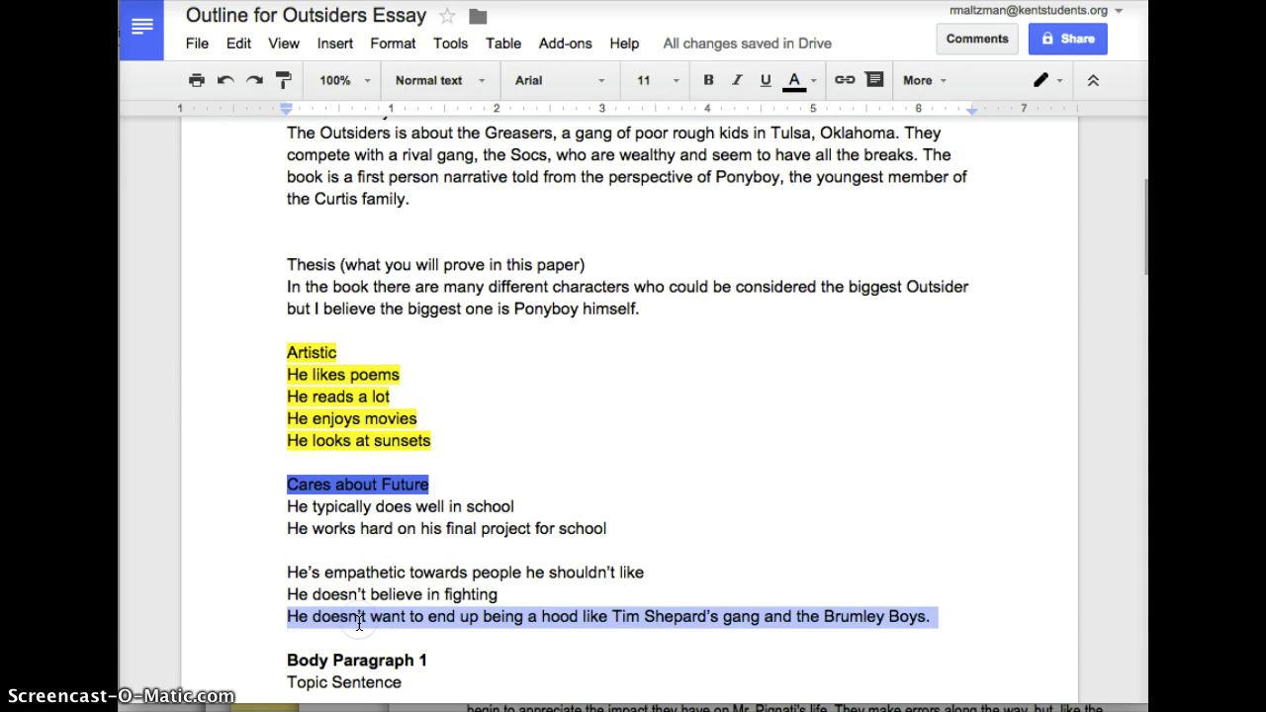
key("ctrl+x")
left_click(308, 545)
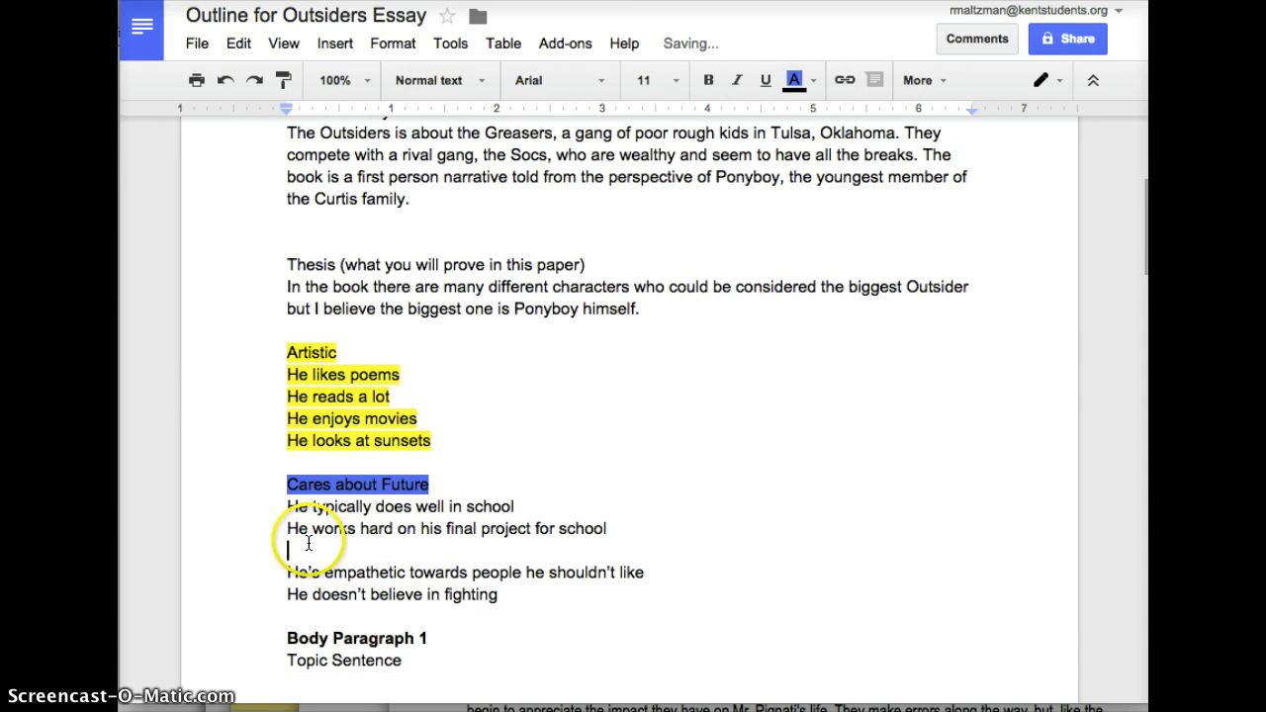
key("ctrl+v")
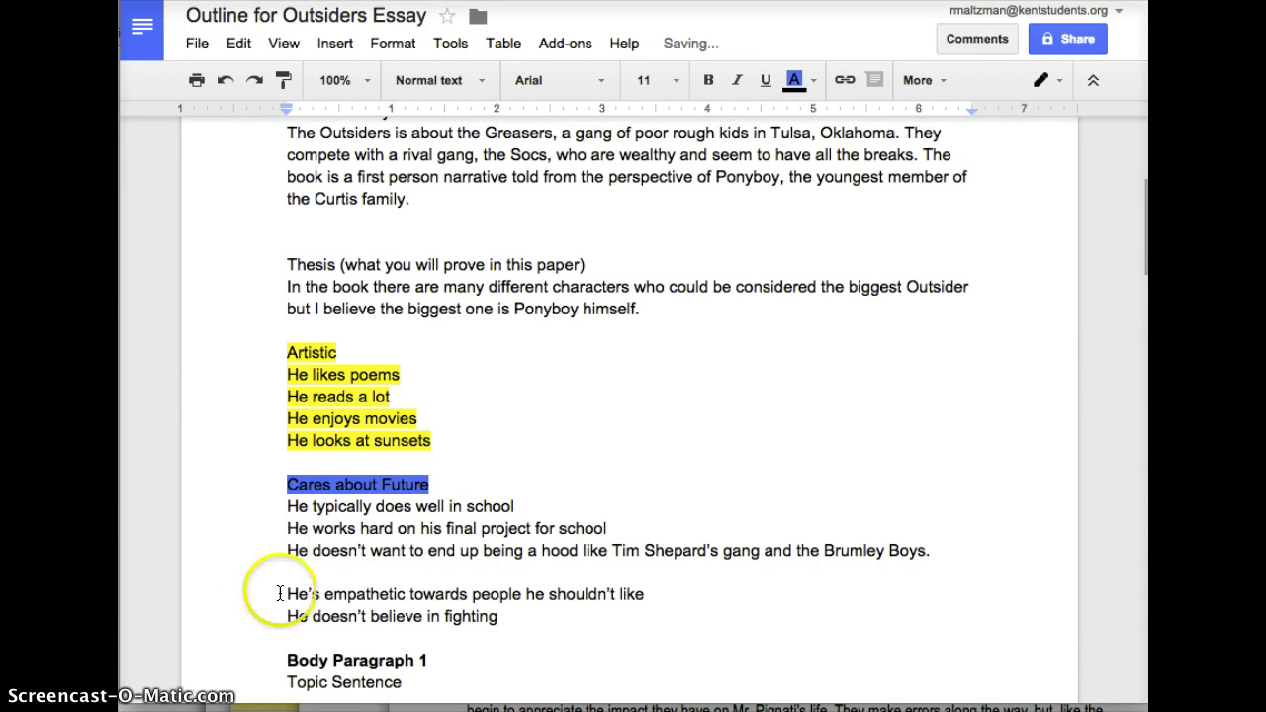
- Move 'He doesn't believe in fighting' below the hood line, leaving the empathetic line set apart
double_click(315, 618)
triple_click(314, 621)
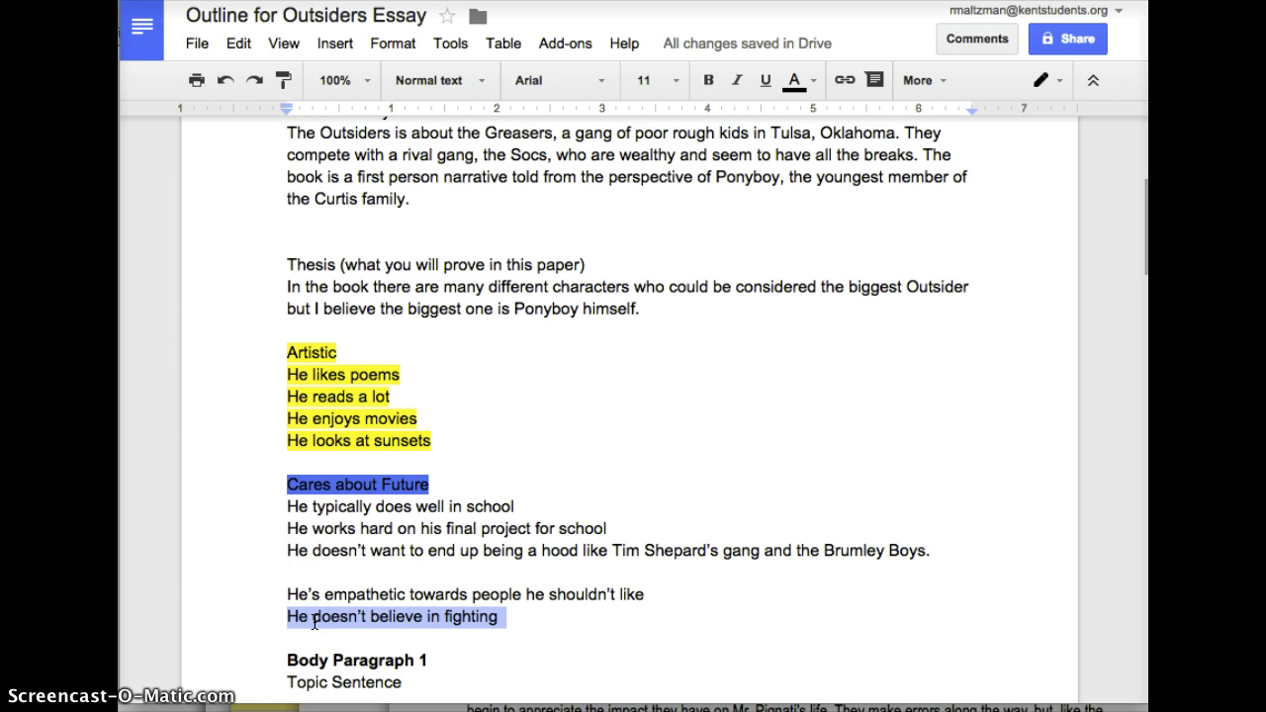
key("ctrl+x")
left_click(296, 575)
key("ctrl+v")
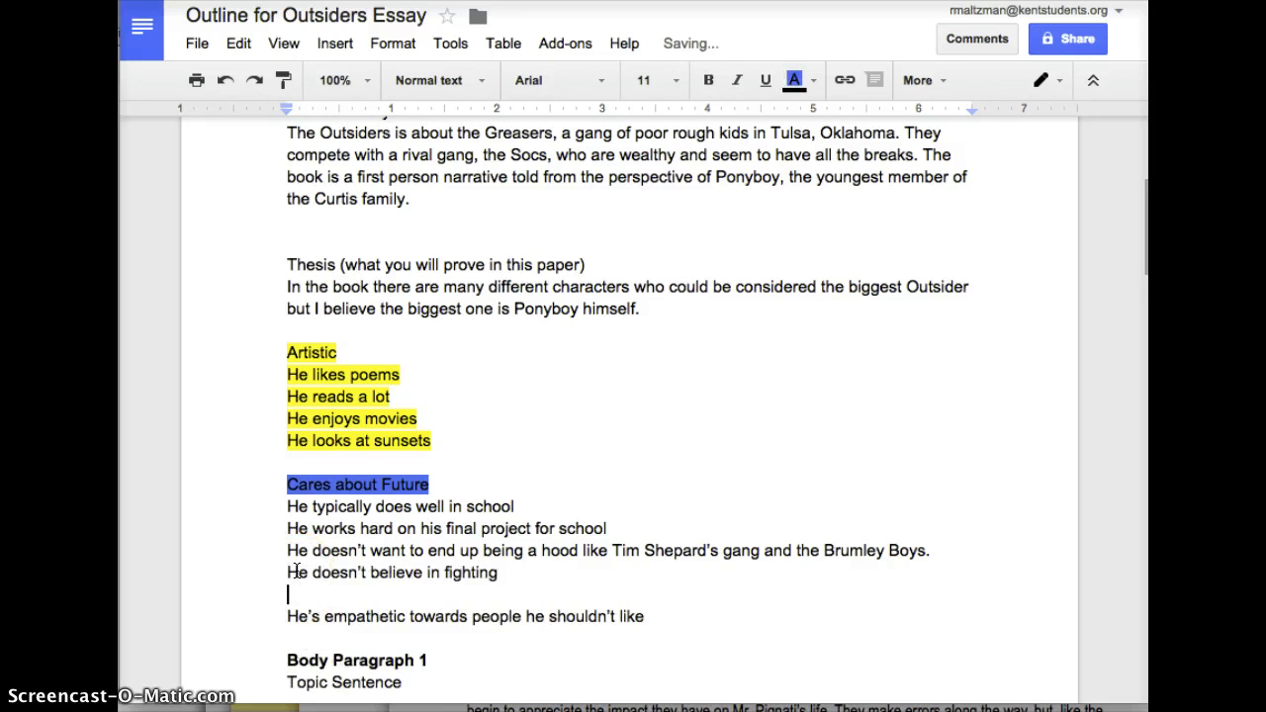
triple_click(352, 616)
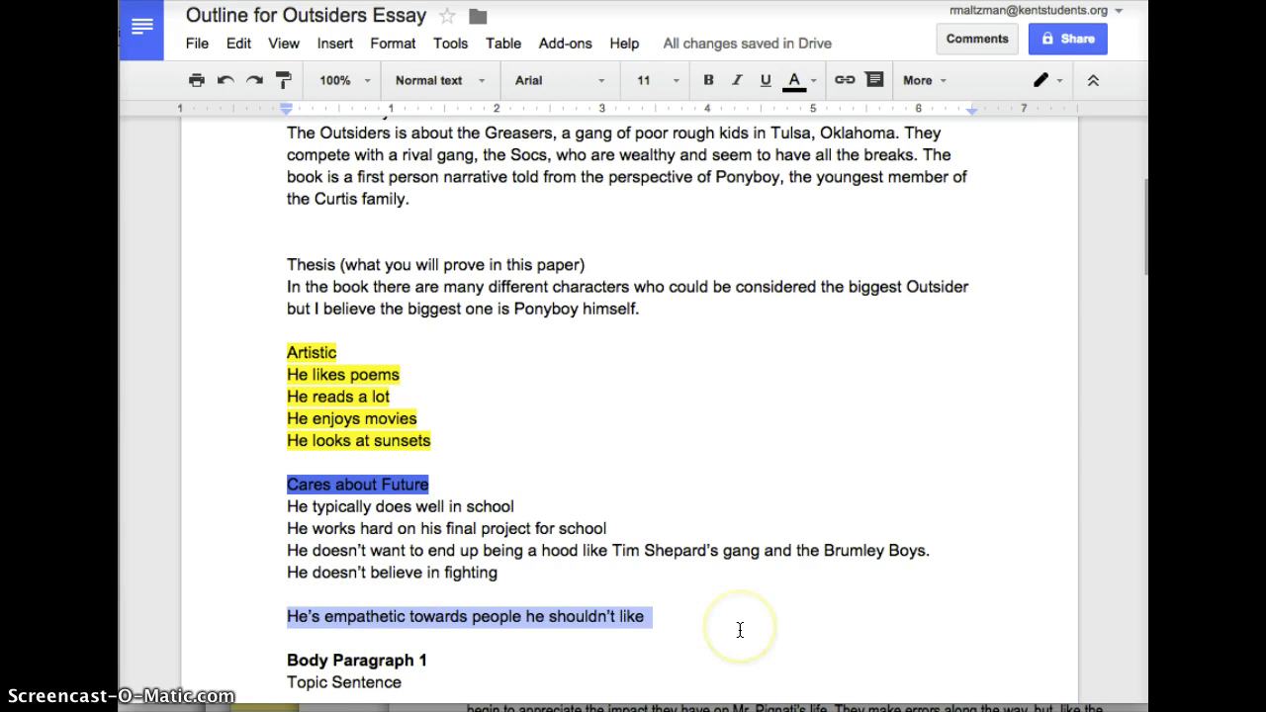
scroll(740, 630, "down", 1)
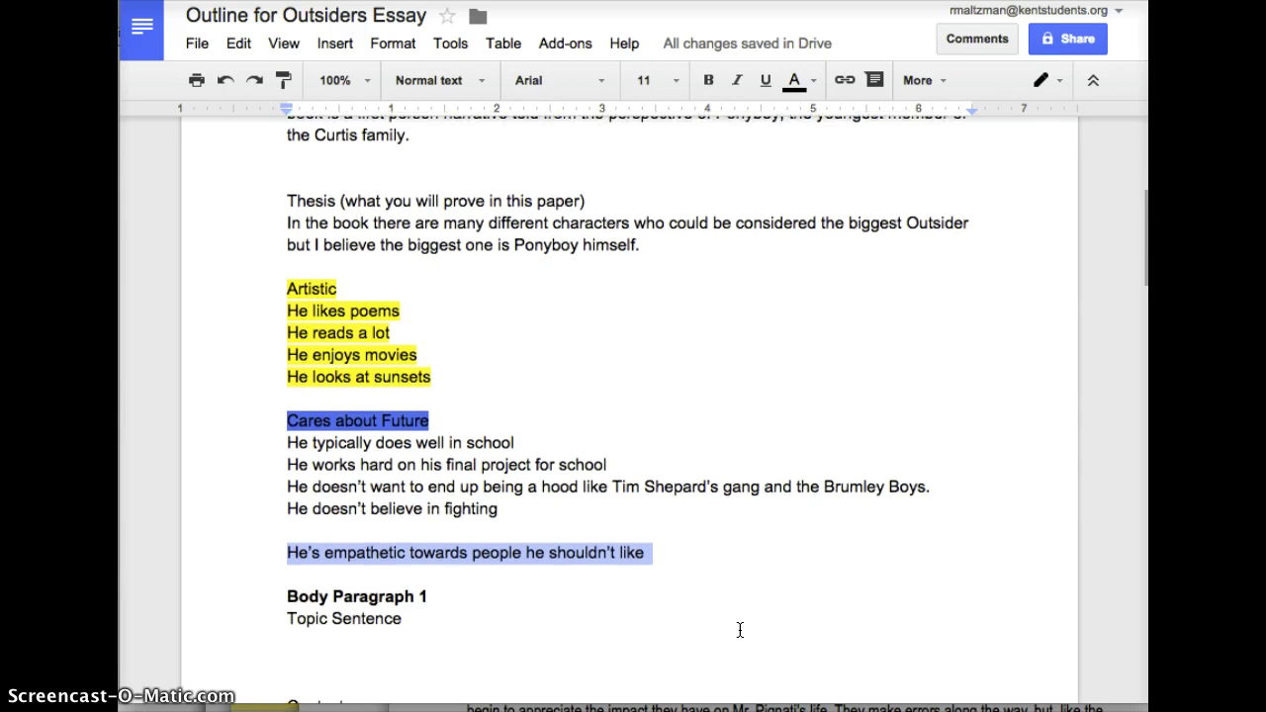
left_click(678, 557)
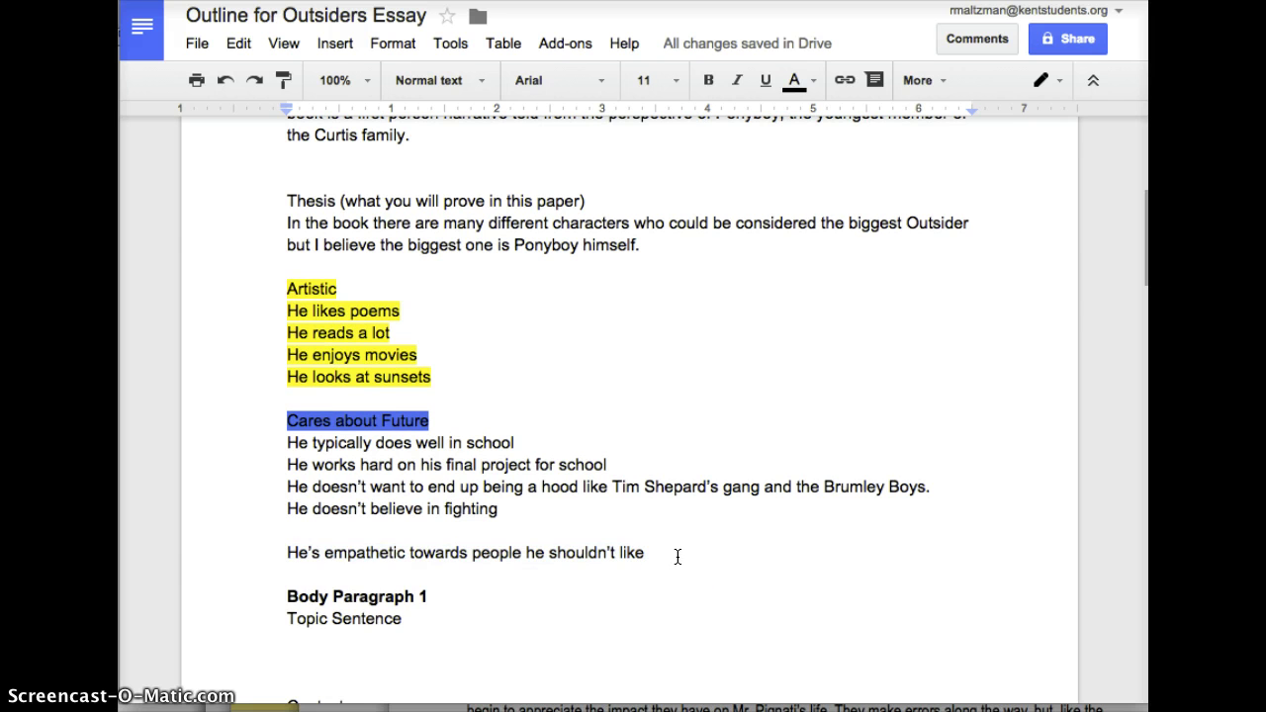
- Add lines about caring for the theater girls and listening to Randy, then start 'He laments about the dea'
key("Return")
type("He cares abo")
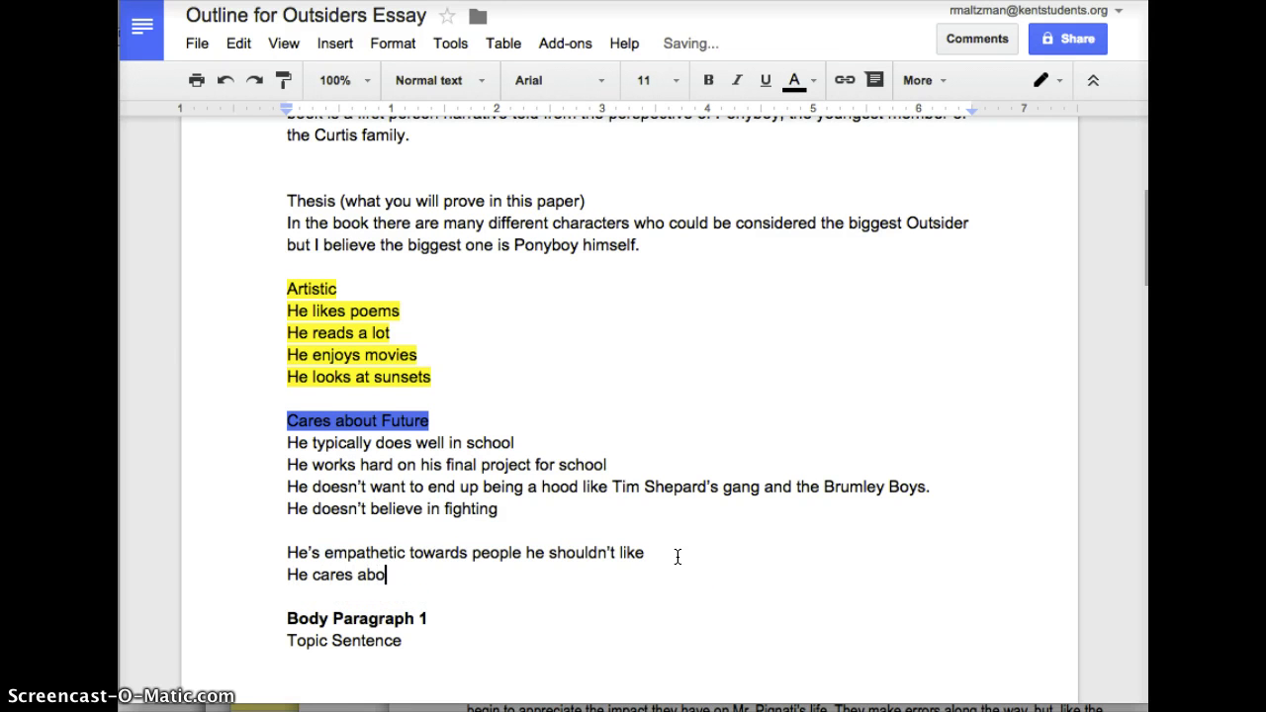
type("ut the firls in the ")
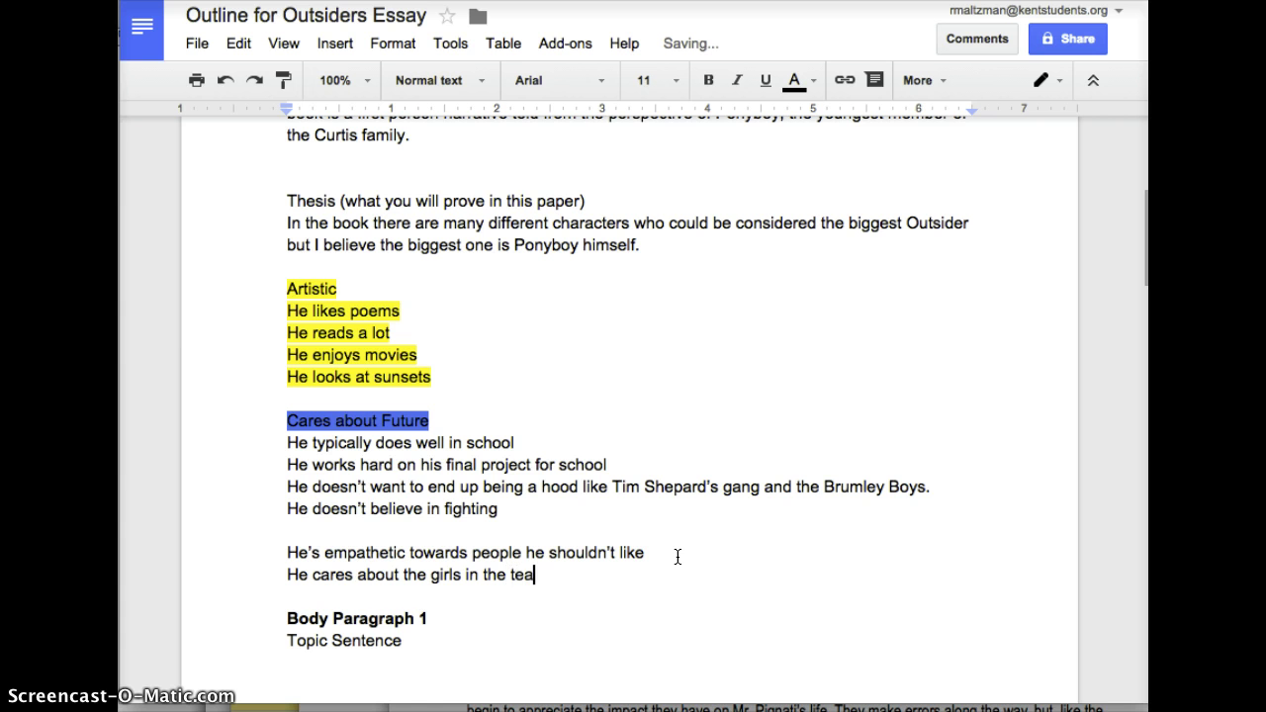
type("theater")
key("Return")
type("He lis")
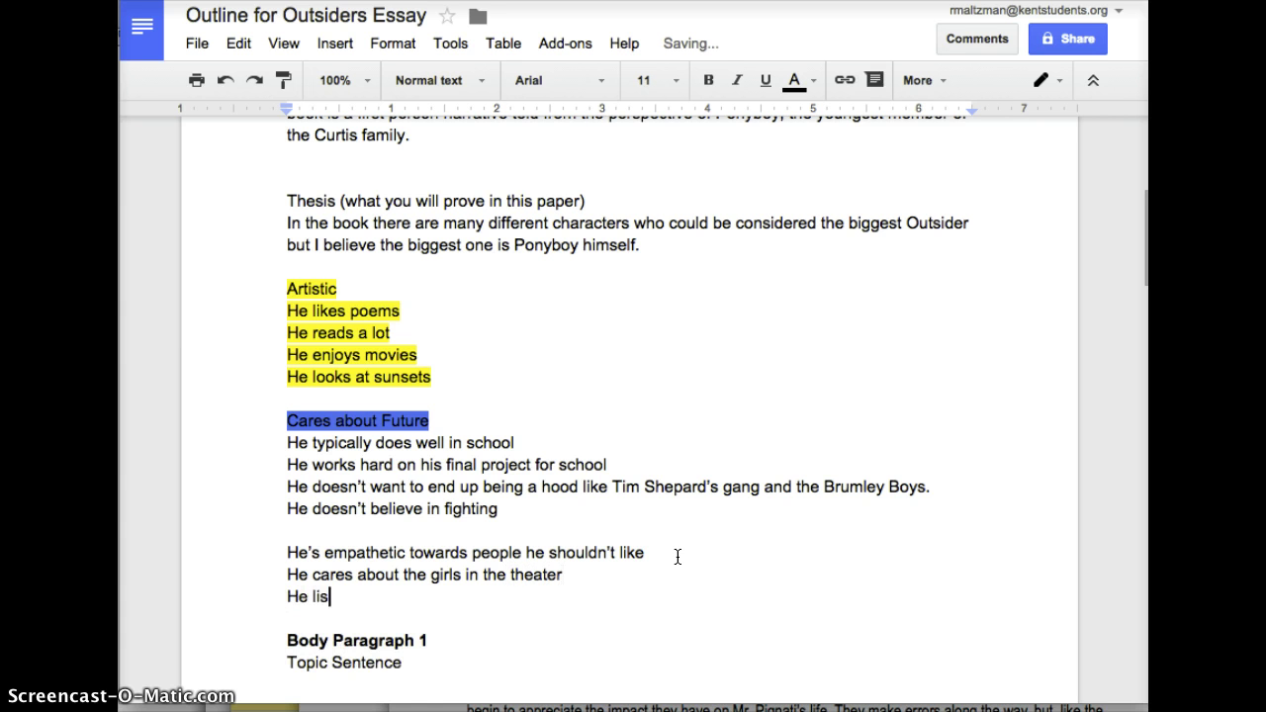
type("tens to Randy and")
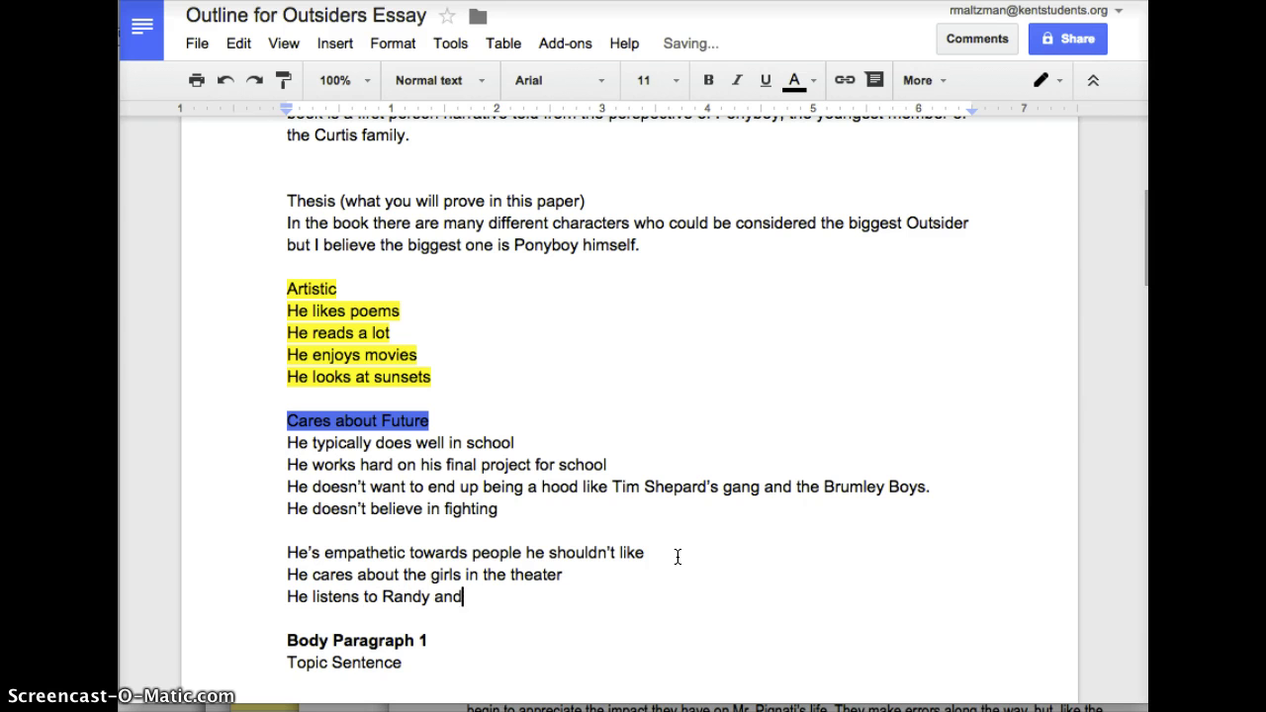
type(" talks to him")
key("Return")
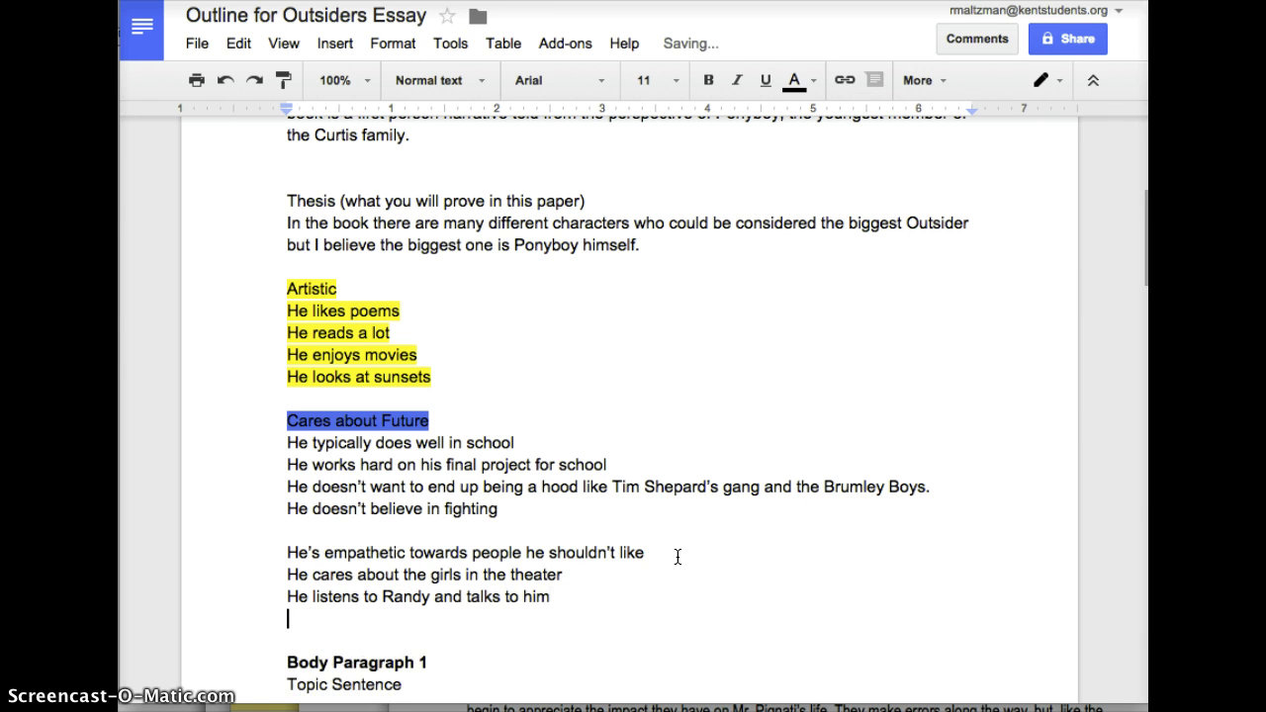
type("He laments")
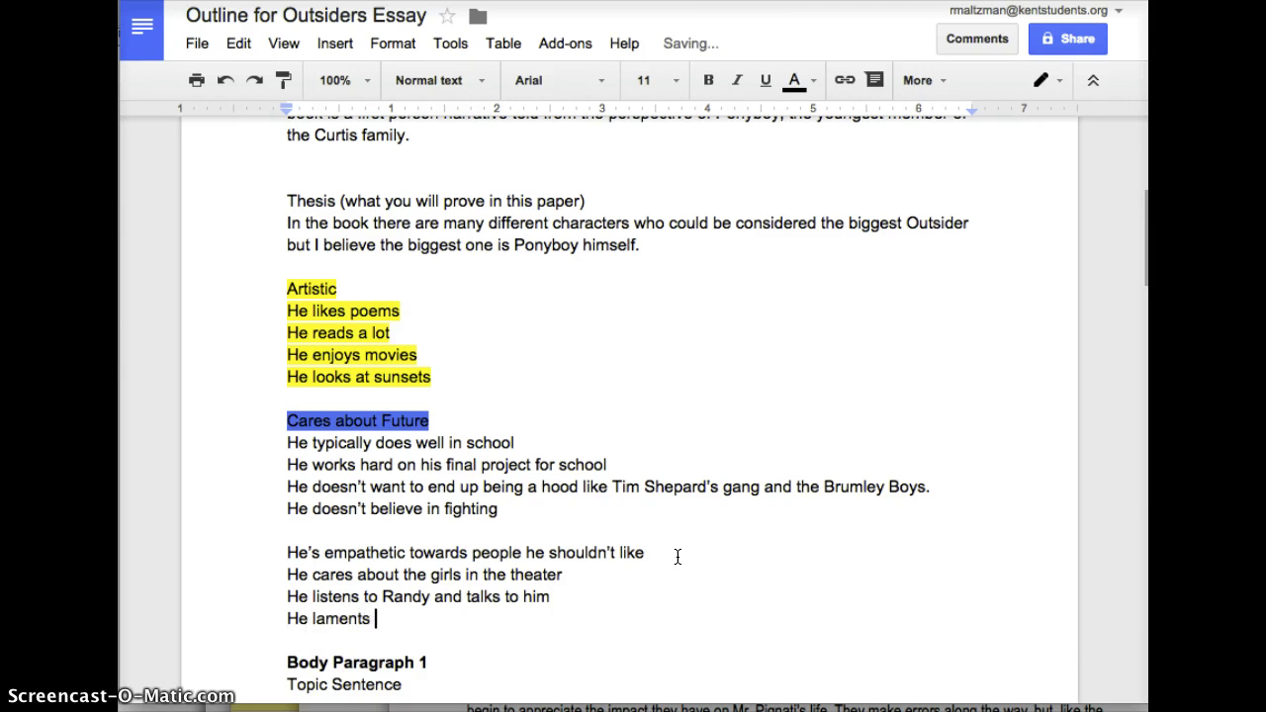
type(" about the death of Bob.")
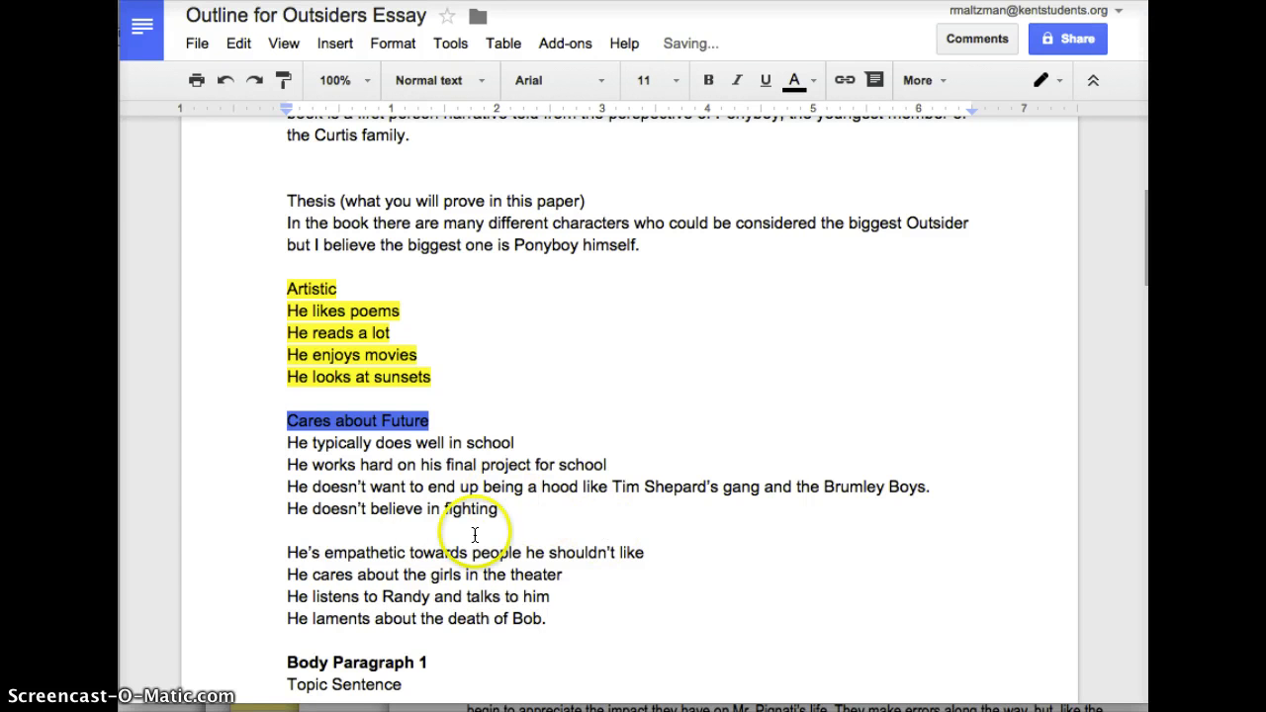
- Replace the empathetic line with the heading 'Empathy' and highlight the whole Empathy group purple
triple_click(339, 554)
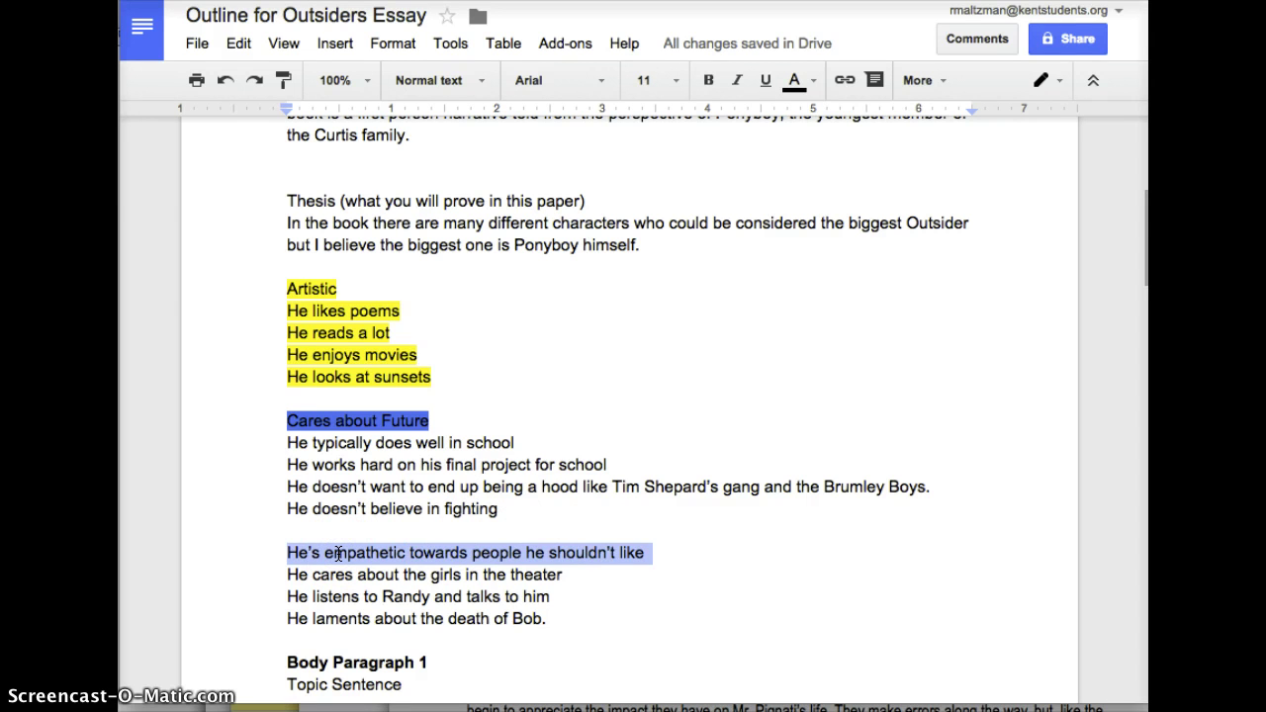
type("Empathy")
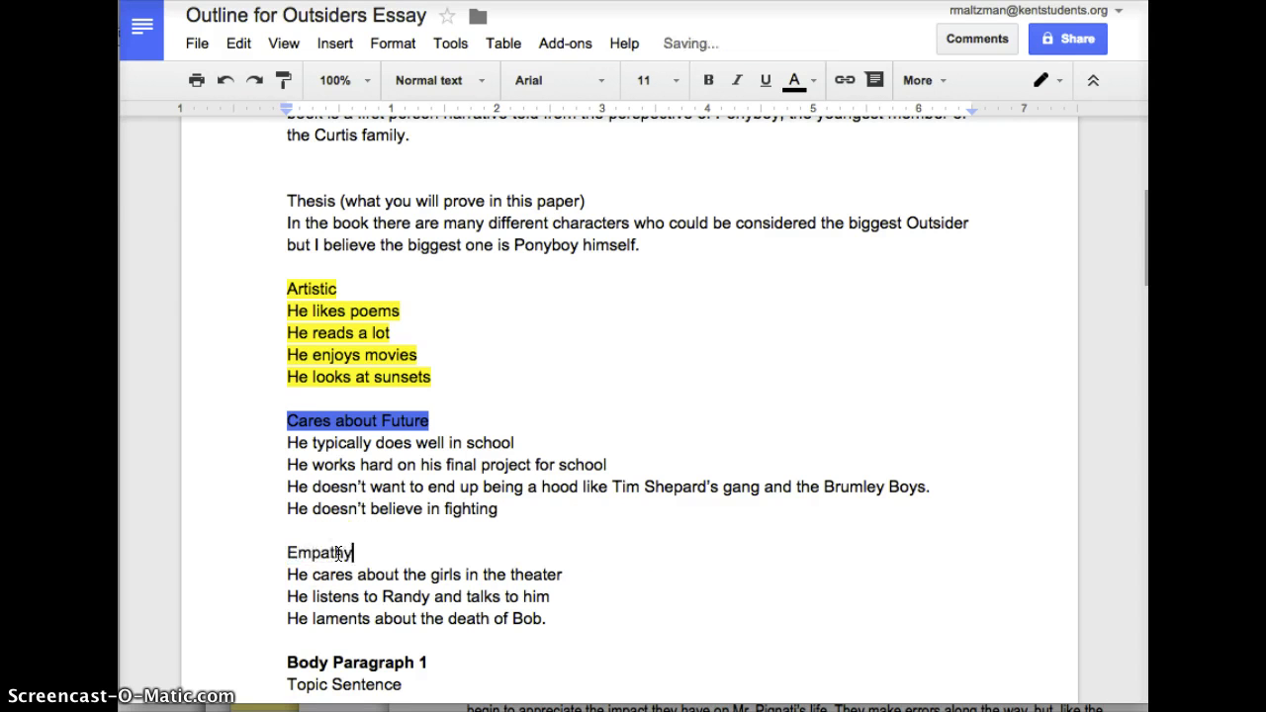
double_click(302, 552)
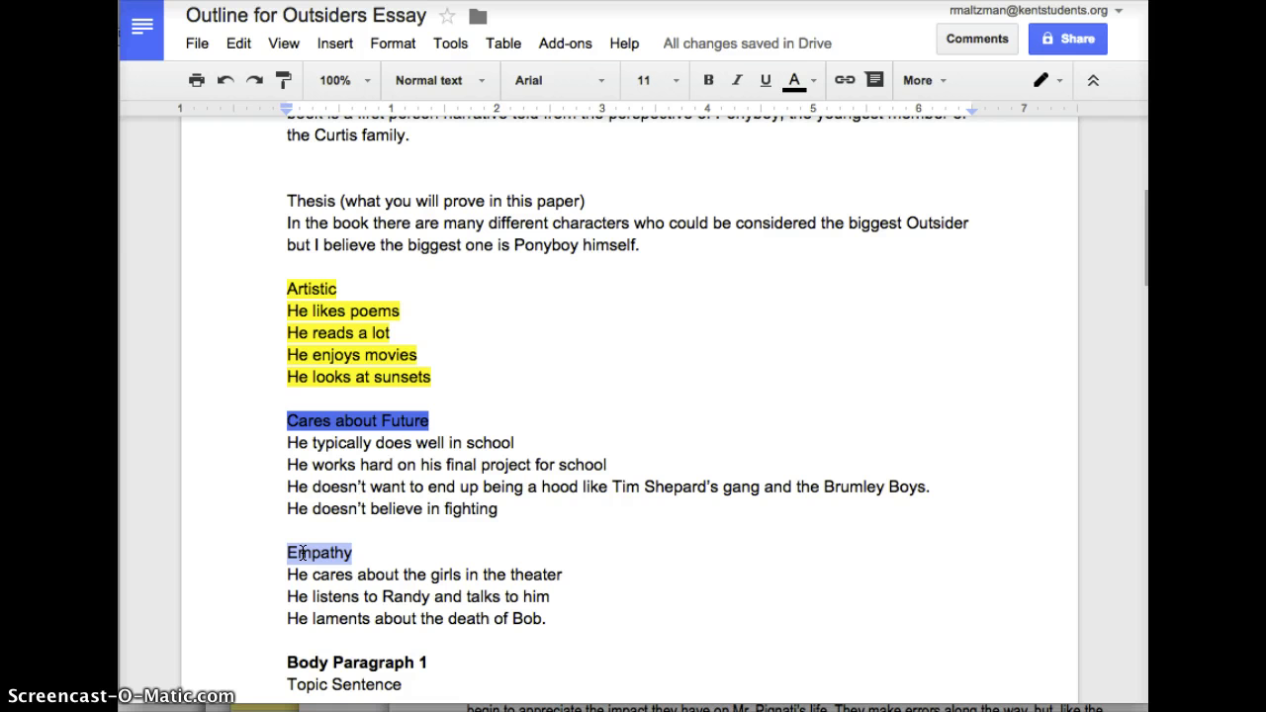
left_click(599, 610, "shift")
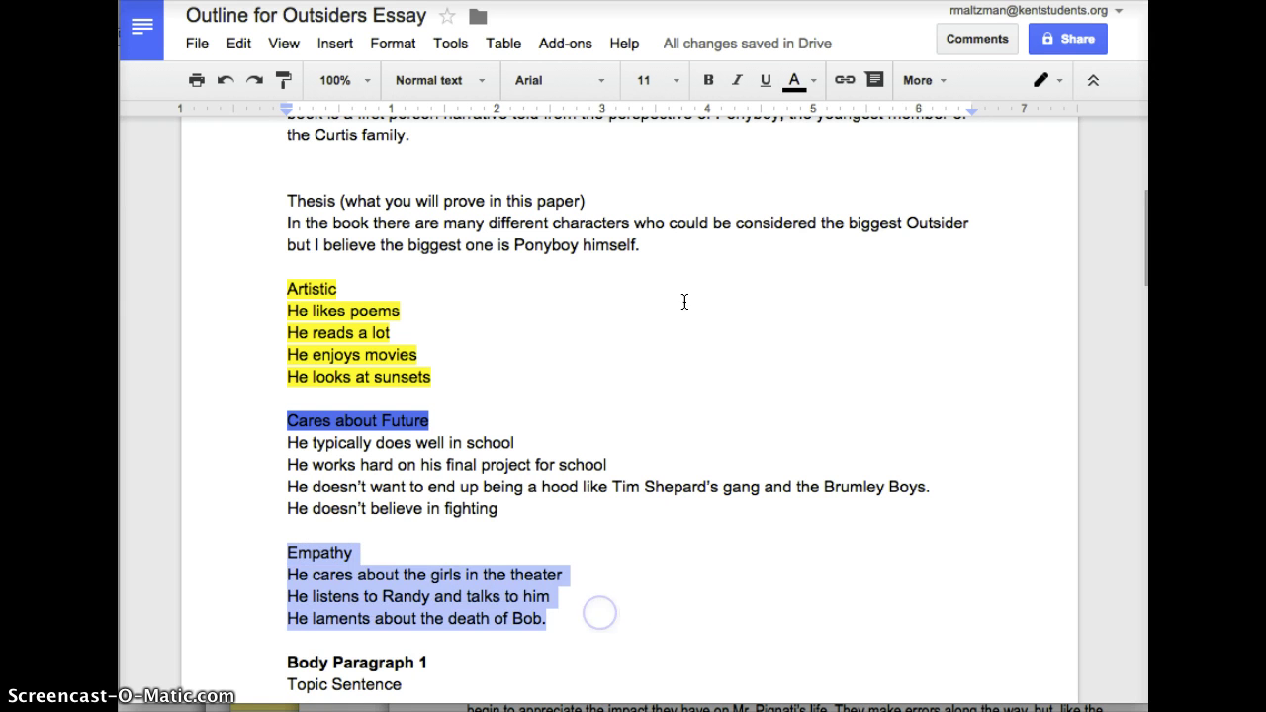
left_click(797, 82)
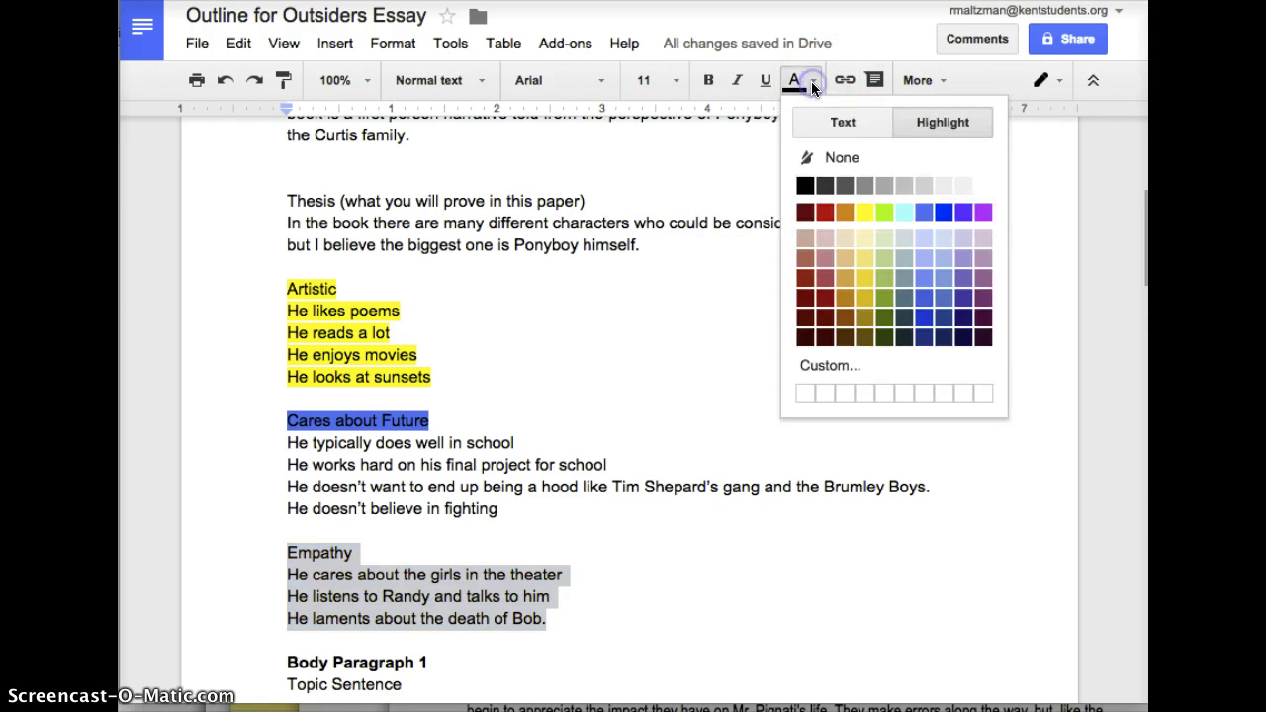
left_click(982, 212)
left_click(303, 445)
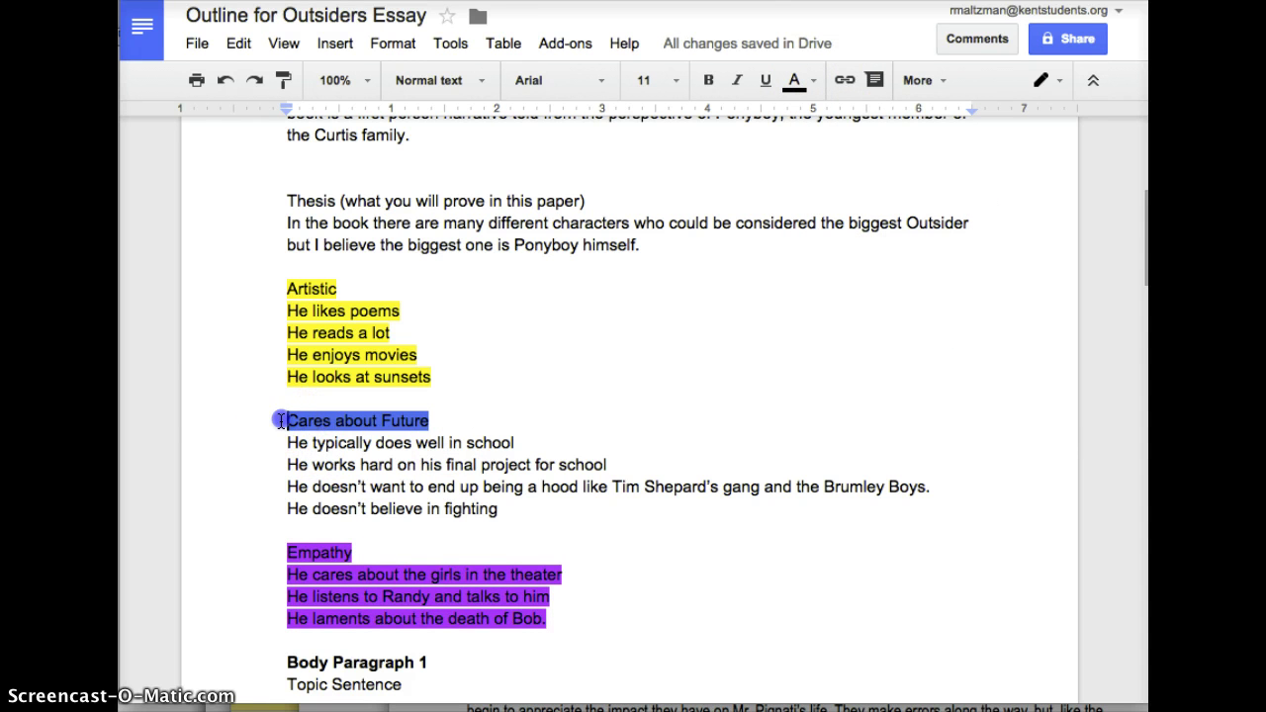
left_click_drag(286, 420, 564, 508)
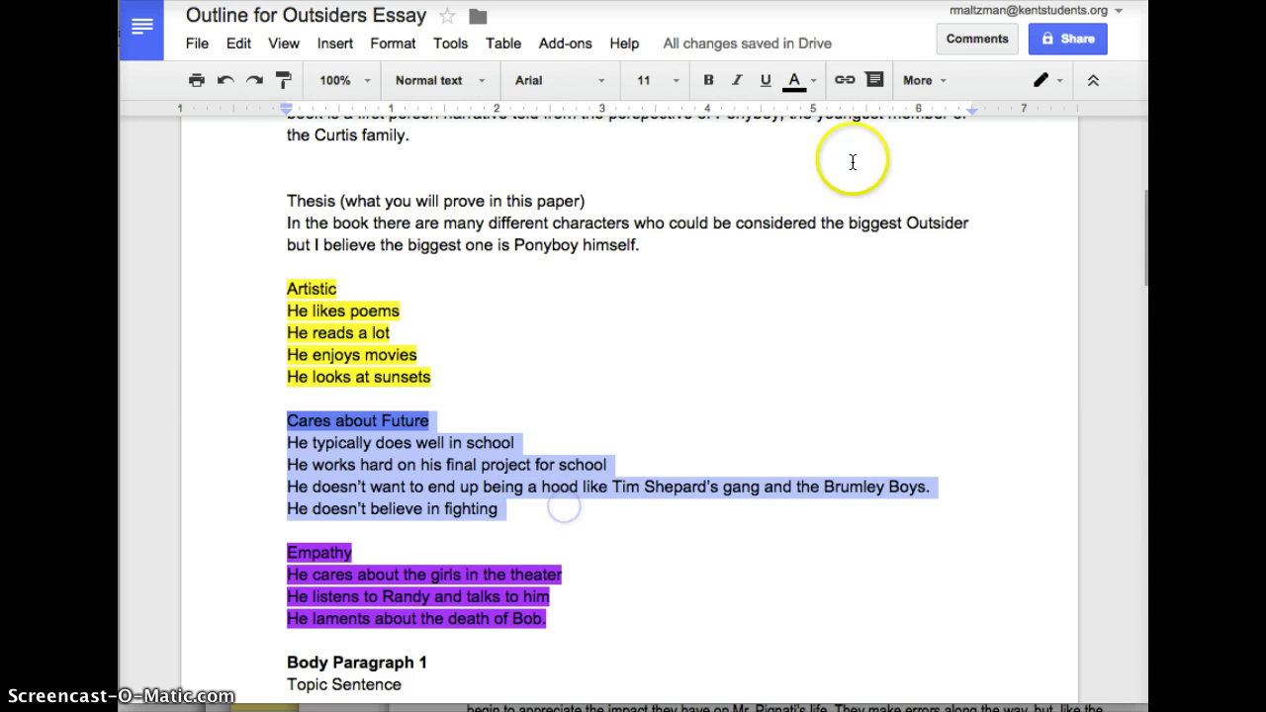
- Highlight the Cares about Future group in blue-violet
left_click(940, 87)
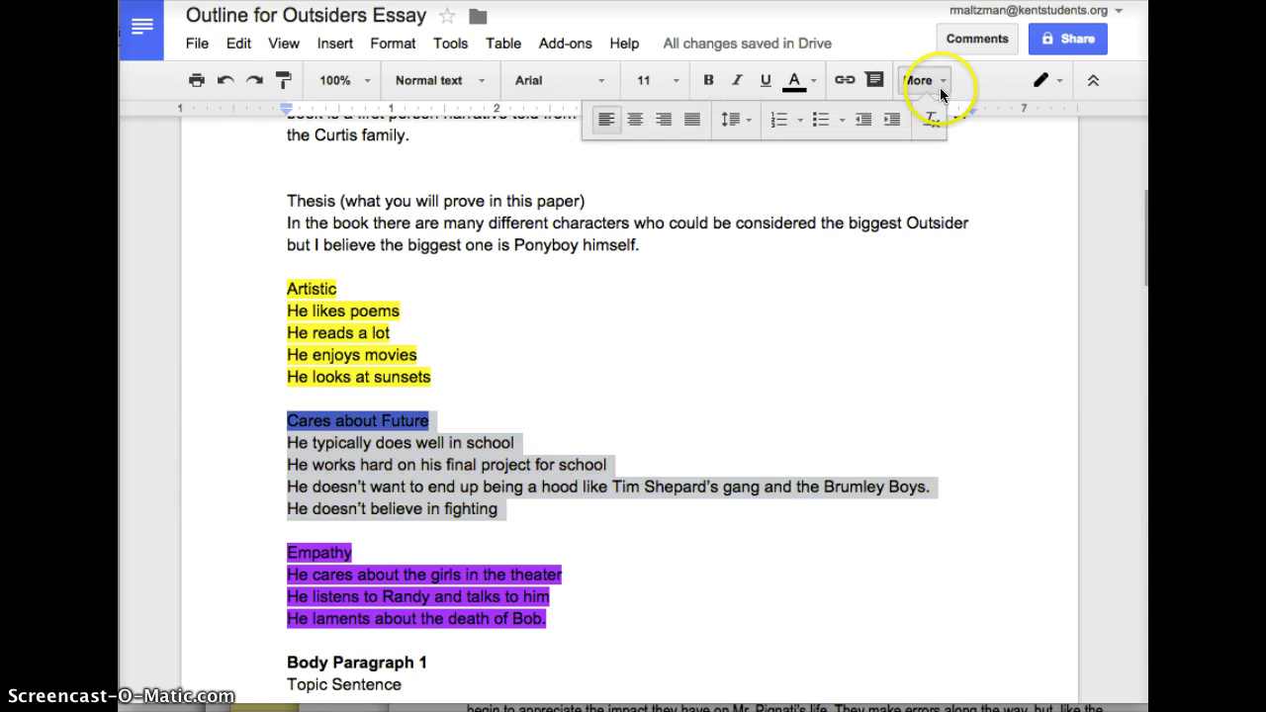
left_click(811, 80)
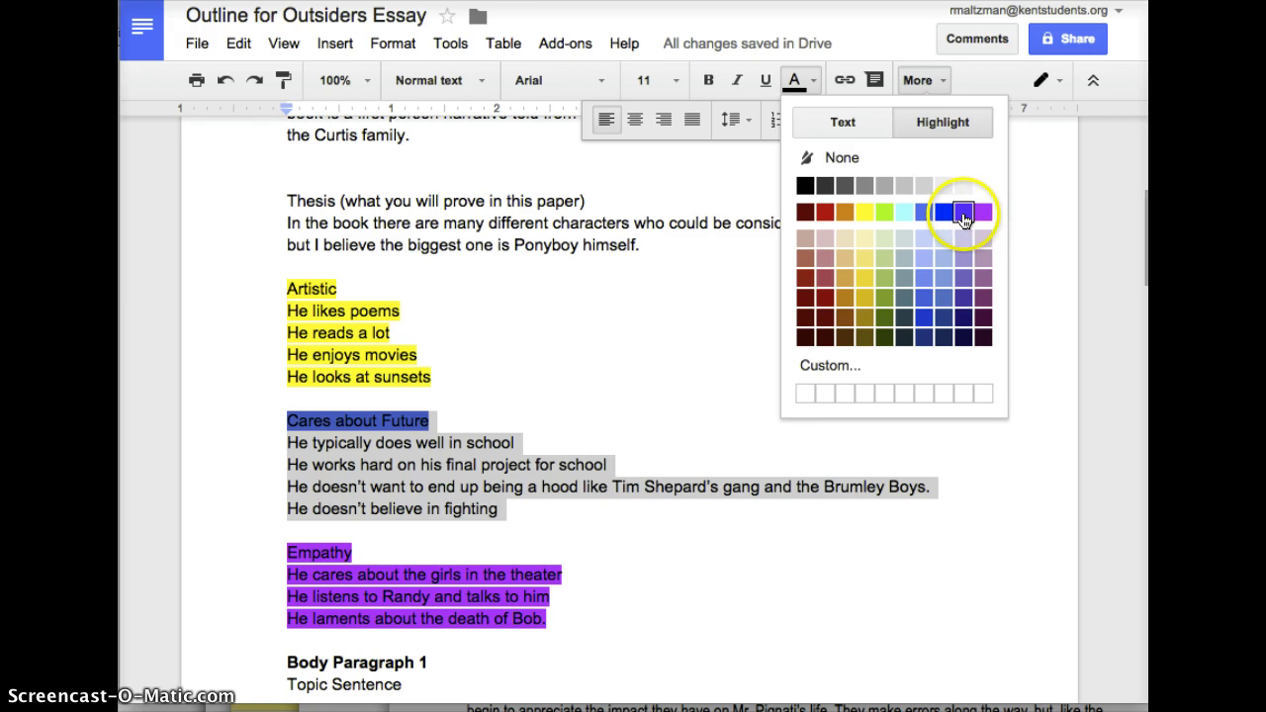
left_click(963, 217)
left_click(639, 550)
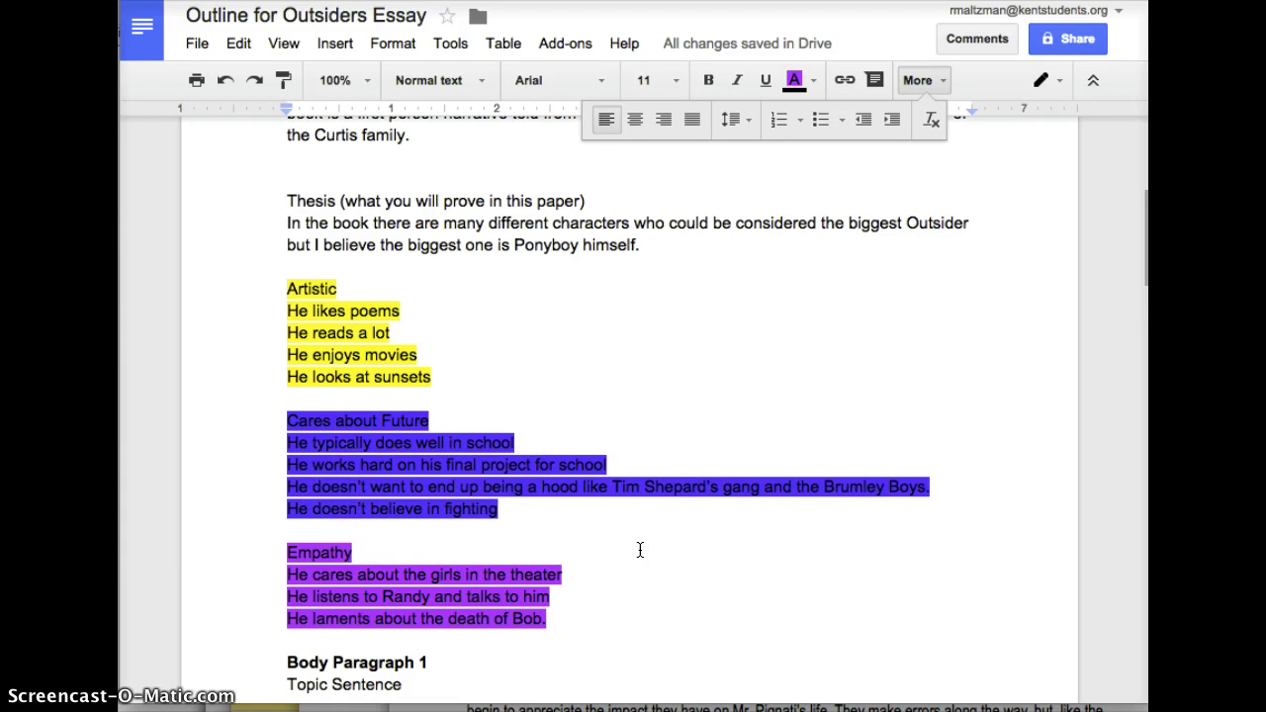
- Select the Artistic heading line, then the Cares about Future heading line
scroll(639, 550, "up", 1)
scroll(640, 550, "down", 1)
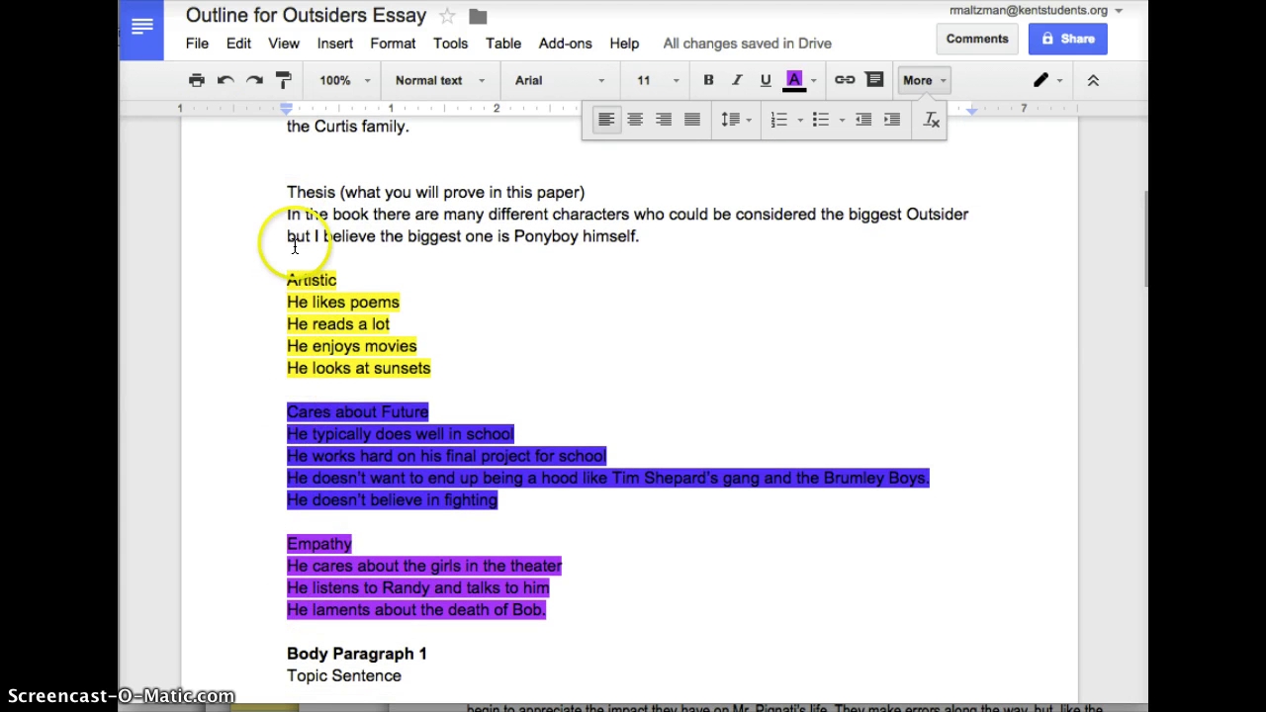
triple_click(282, 280)
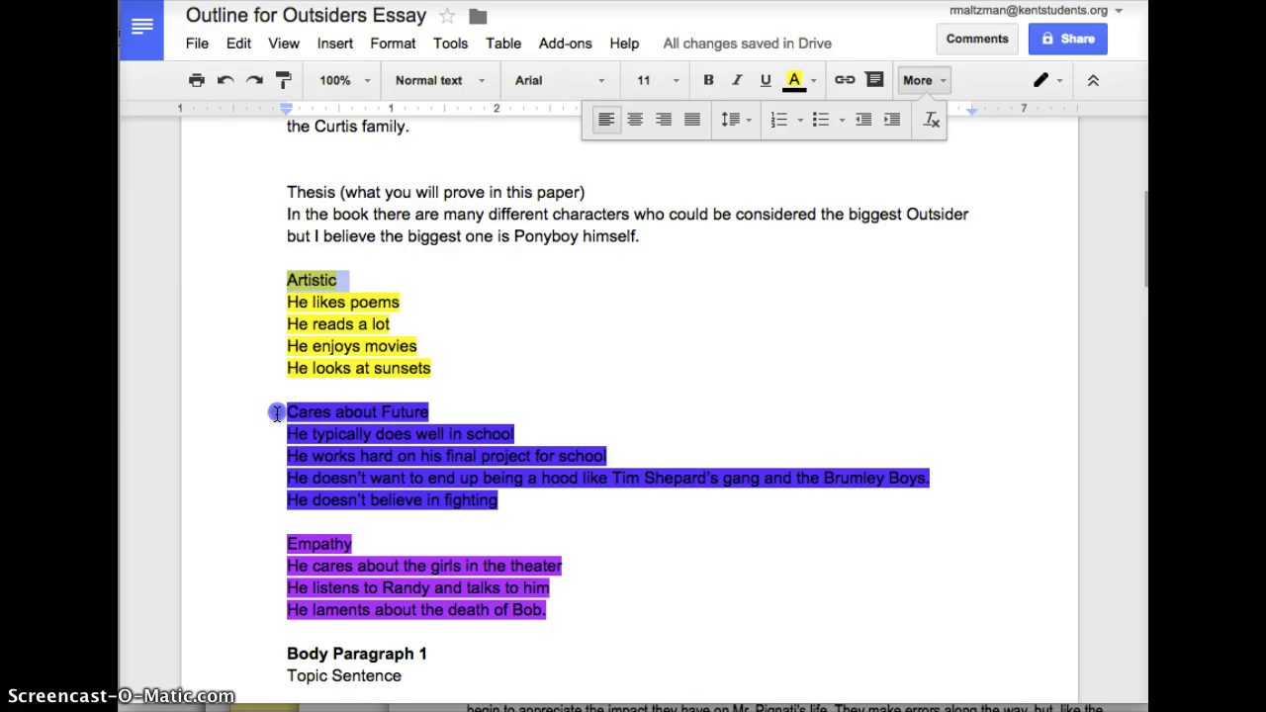
triple_click(277, 412)
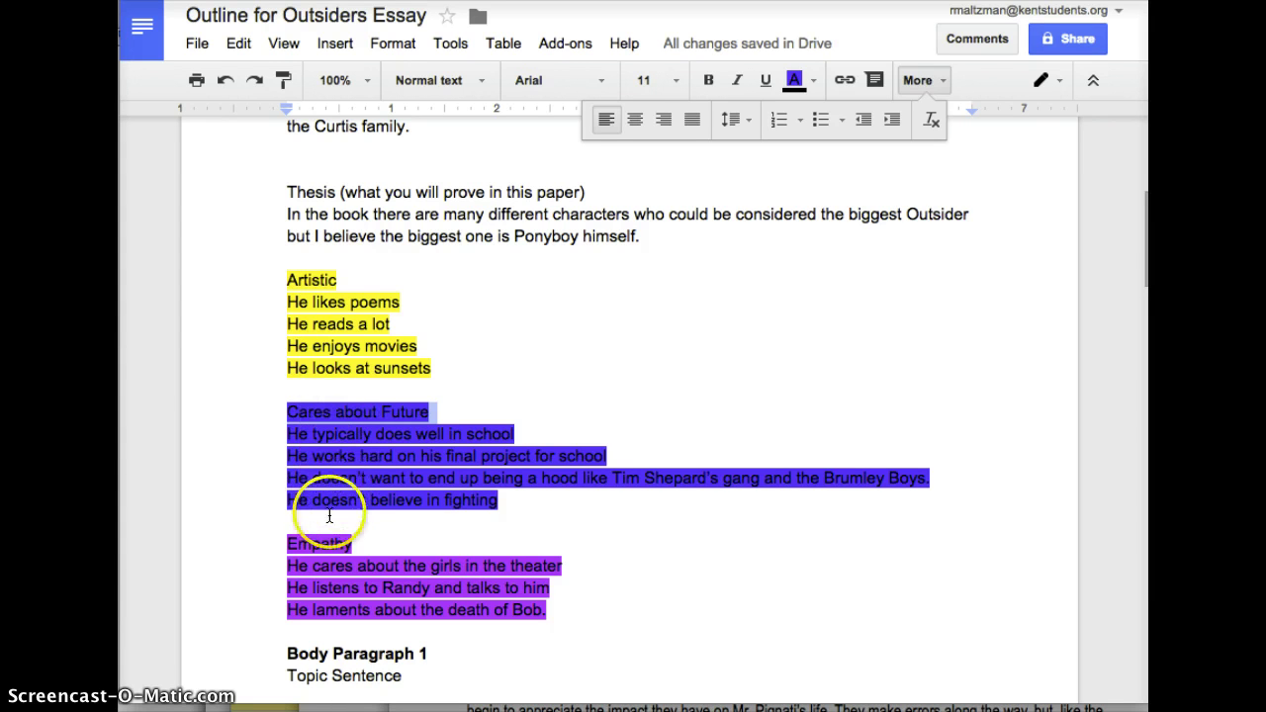
- Move the four-line Empathy list directly above Cares about Future, removing the extra blank line
left_click(284, 545)
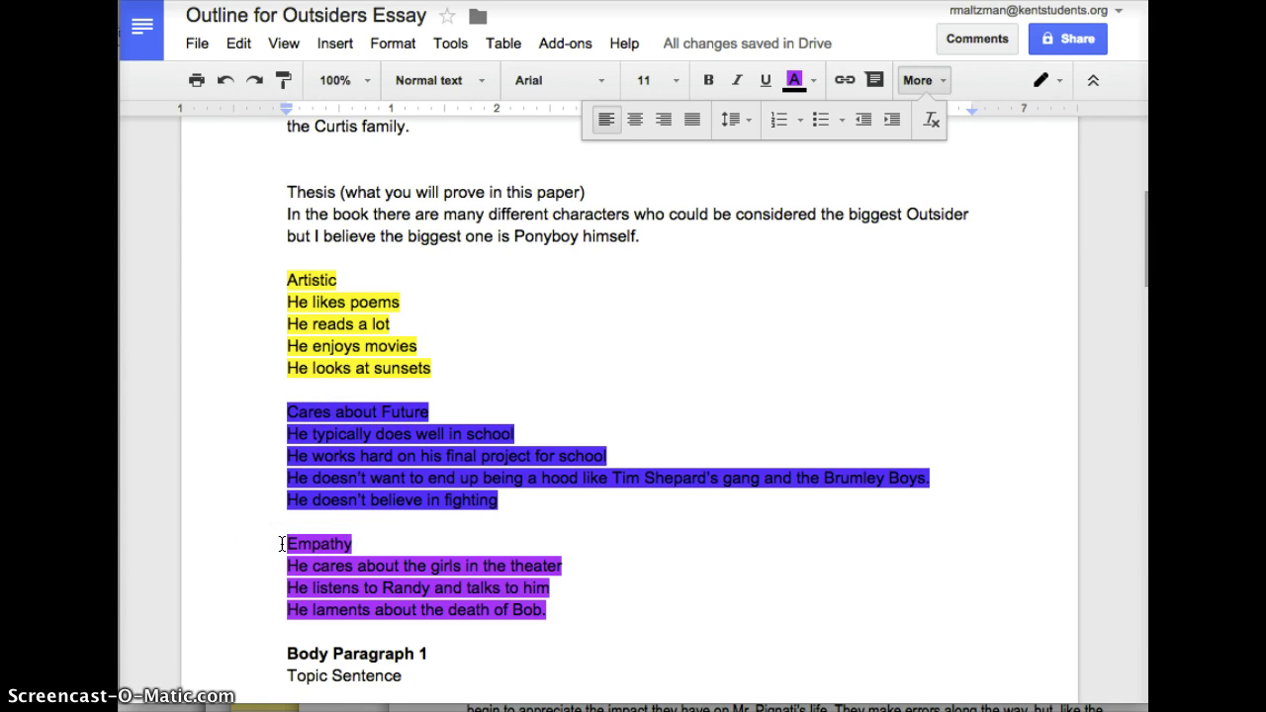
left_click_drag(470, 559, 589, 614)
key("ctrl+c")
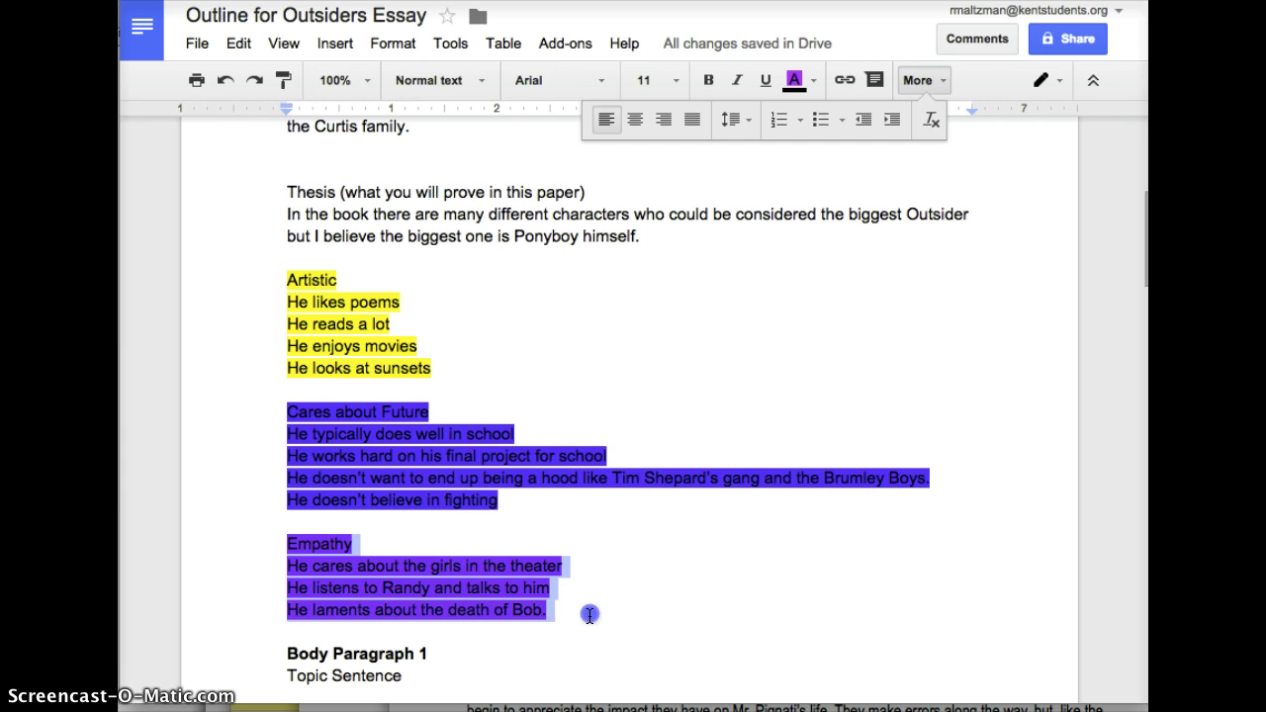
key("Delete")
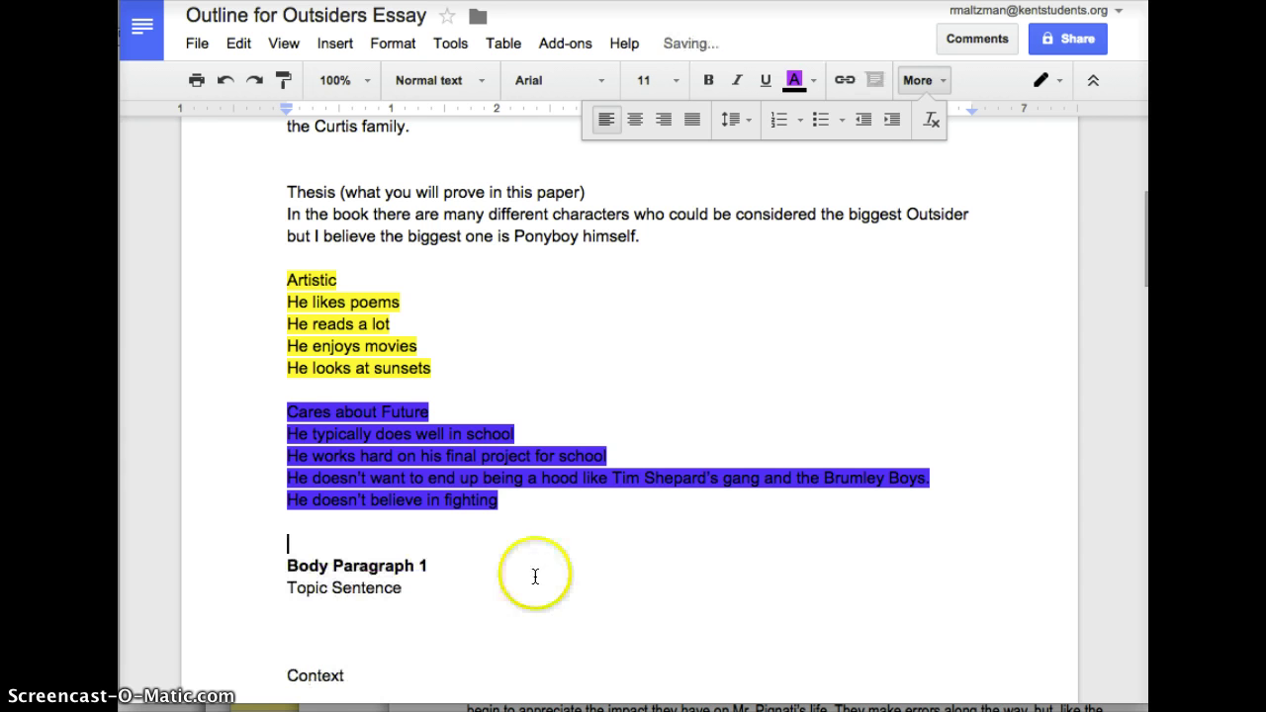
left_click(274, 423)
key("Return")
key("Return")
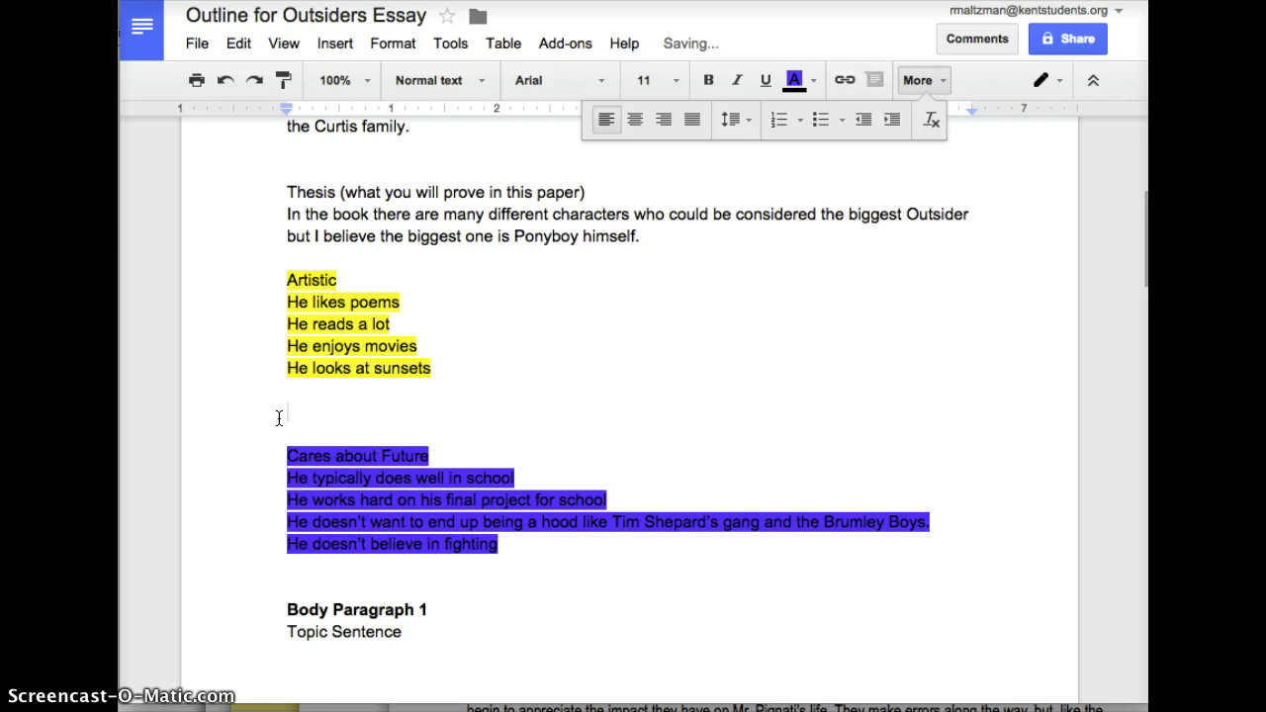
key("ctrl+v")
key("BackSpace")
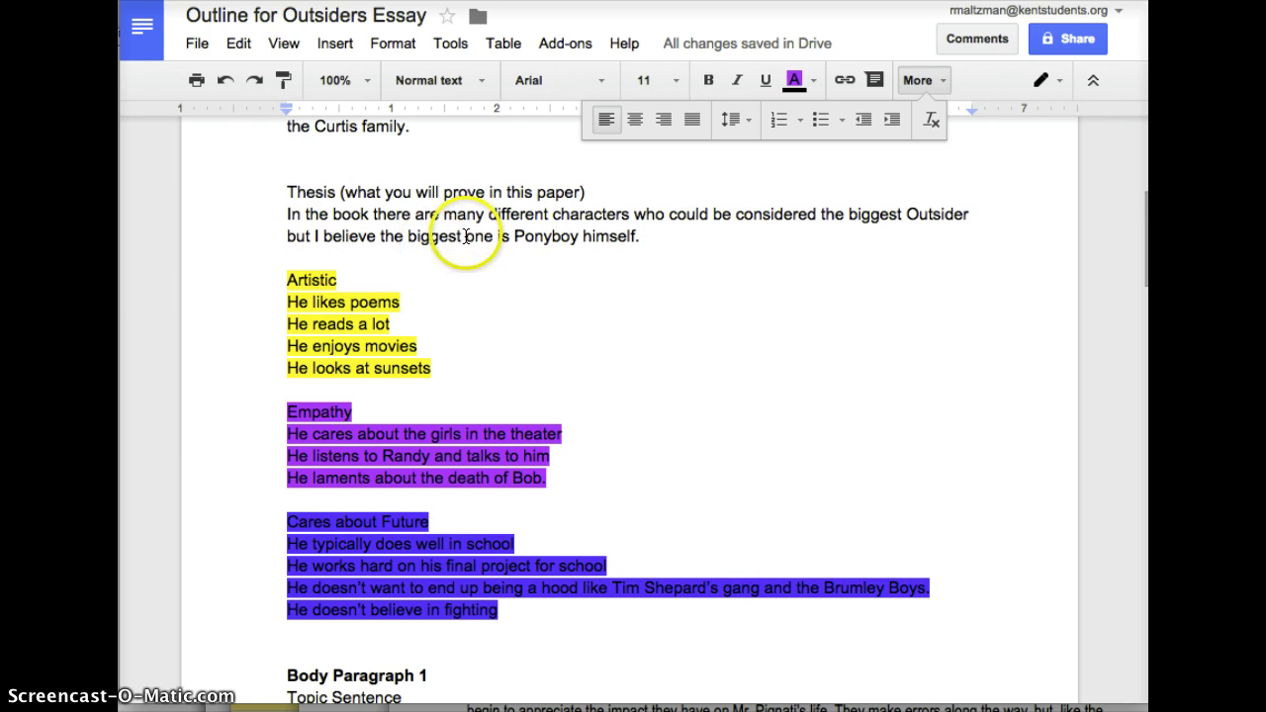
- Add a line break before Body Paragraph 1 so the heading starts on page 2
scroll(466, 237, "down", 3)
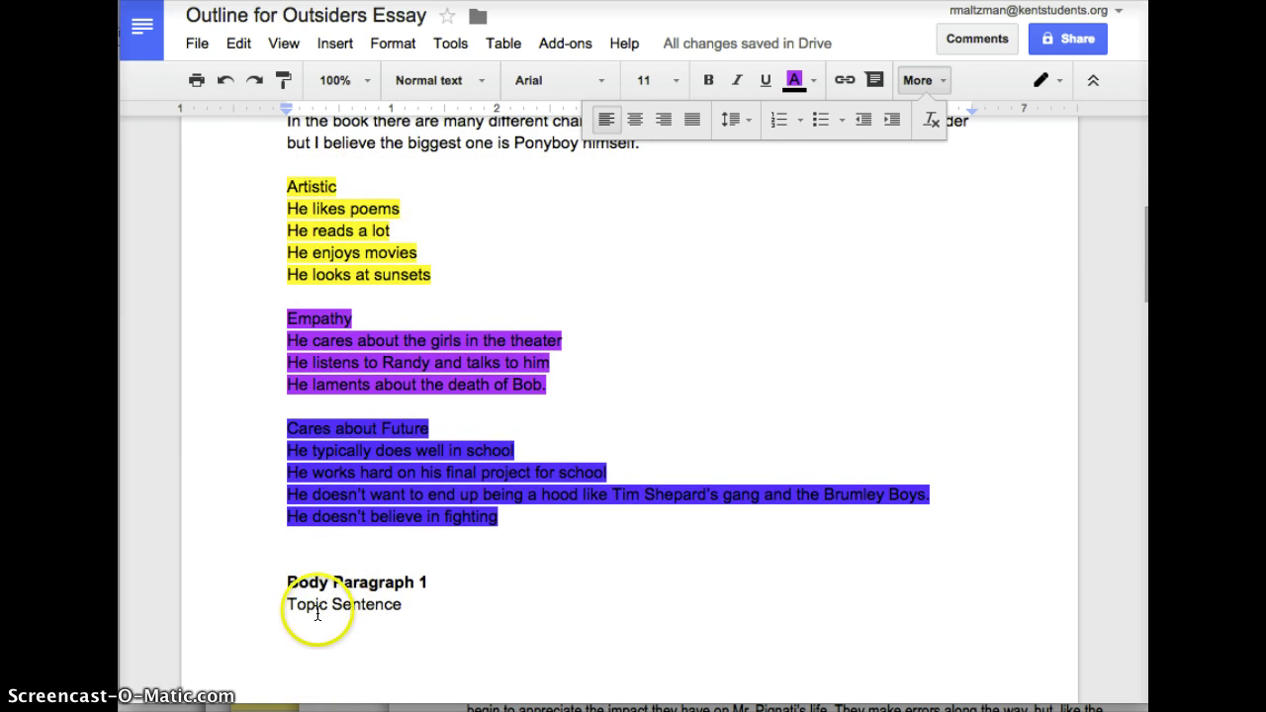
scroll(521, 640, "down", 4)
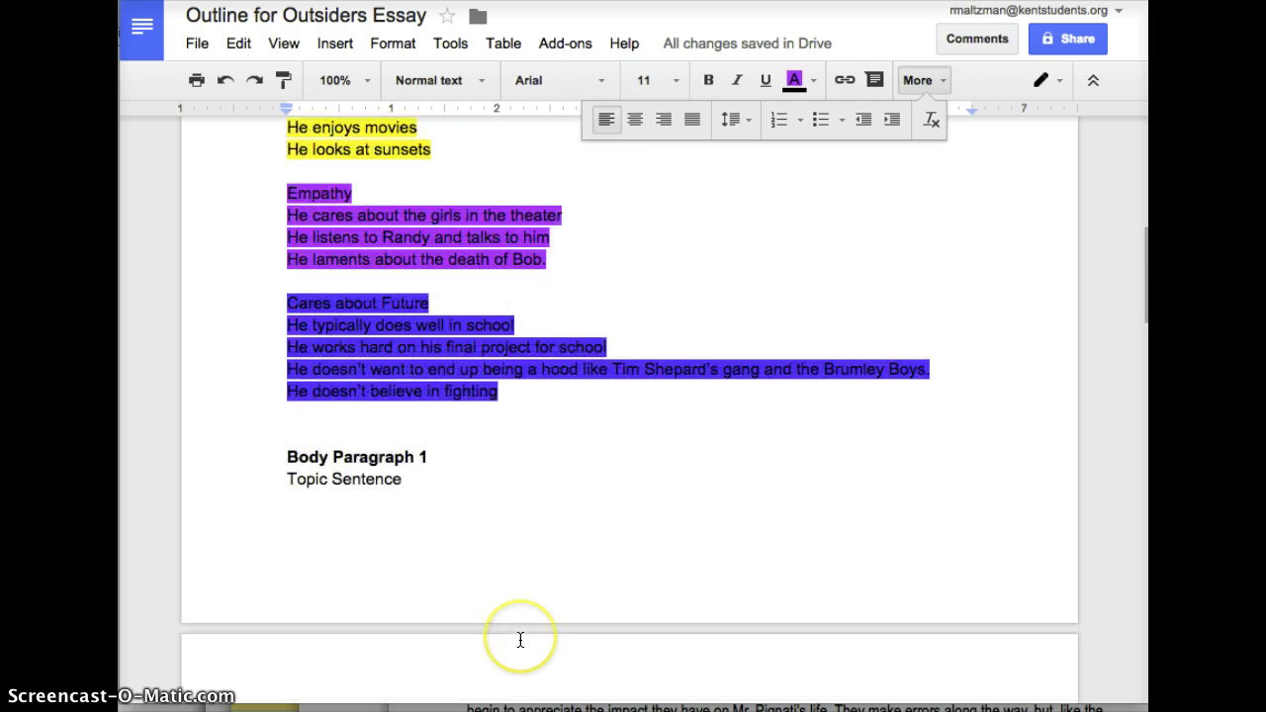
left_click(381, 516)
left_click(260, 454)
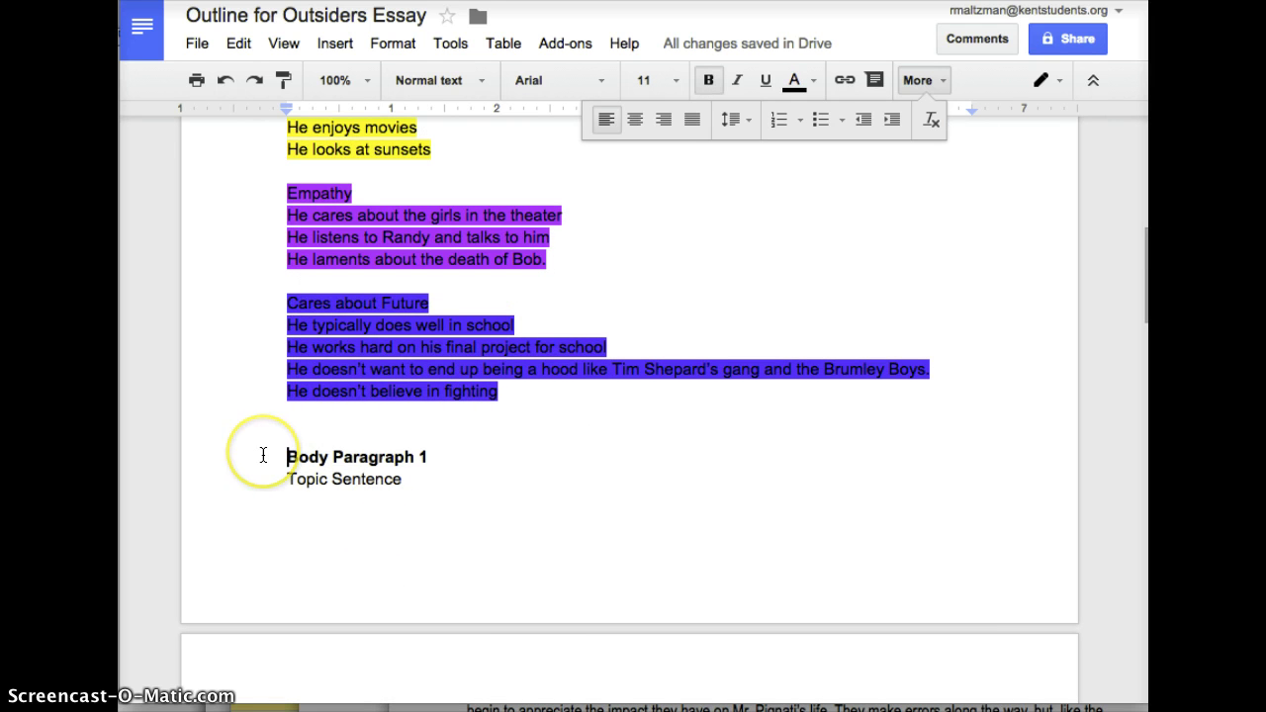
key("Return")
key("Return")
key("Return")
scroll(263, 454, "down", 12)
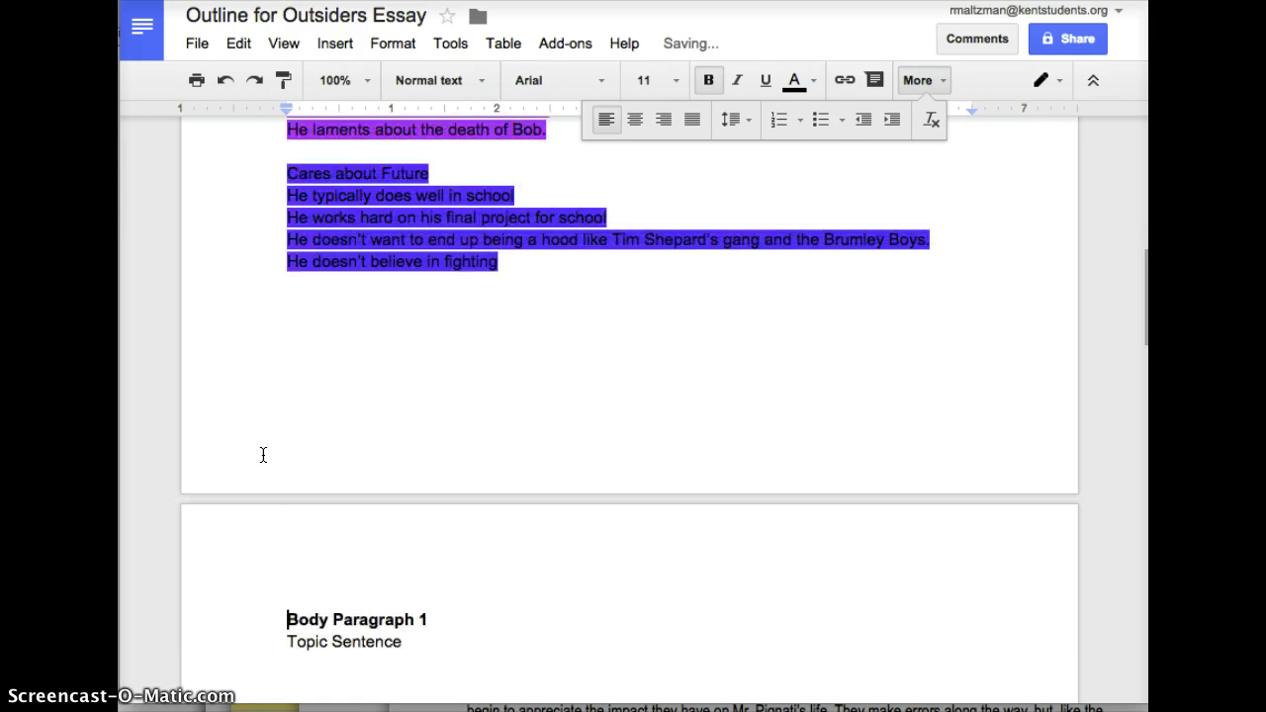
- Under Topic Sentence, write 'For starters, Ponyboy is the most artistic and sensitive member of his gang.'
left_click(333, 426)
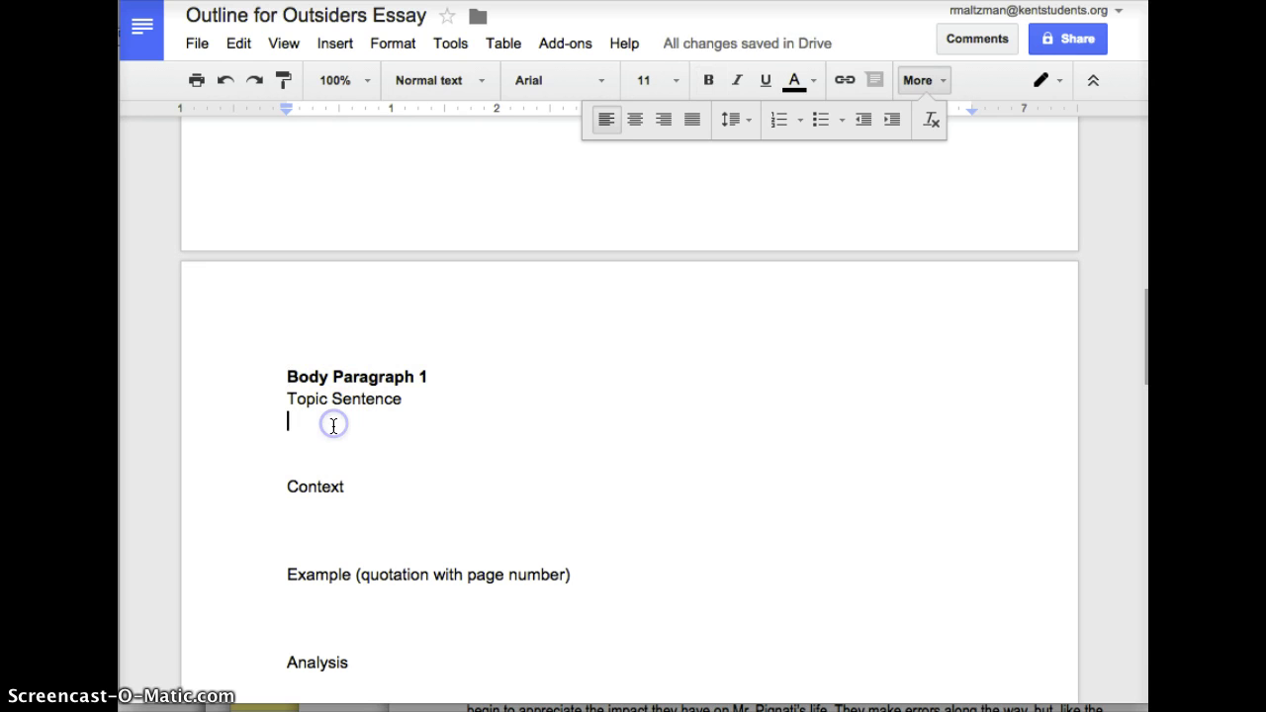
type("For starter")
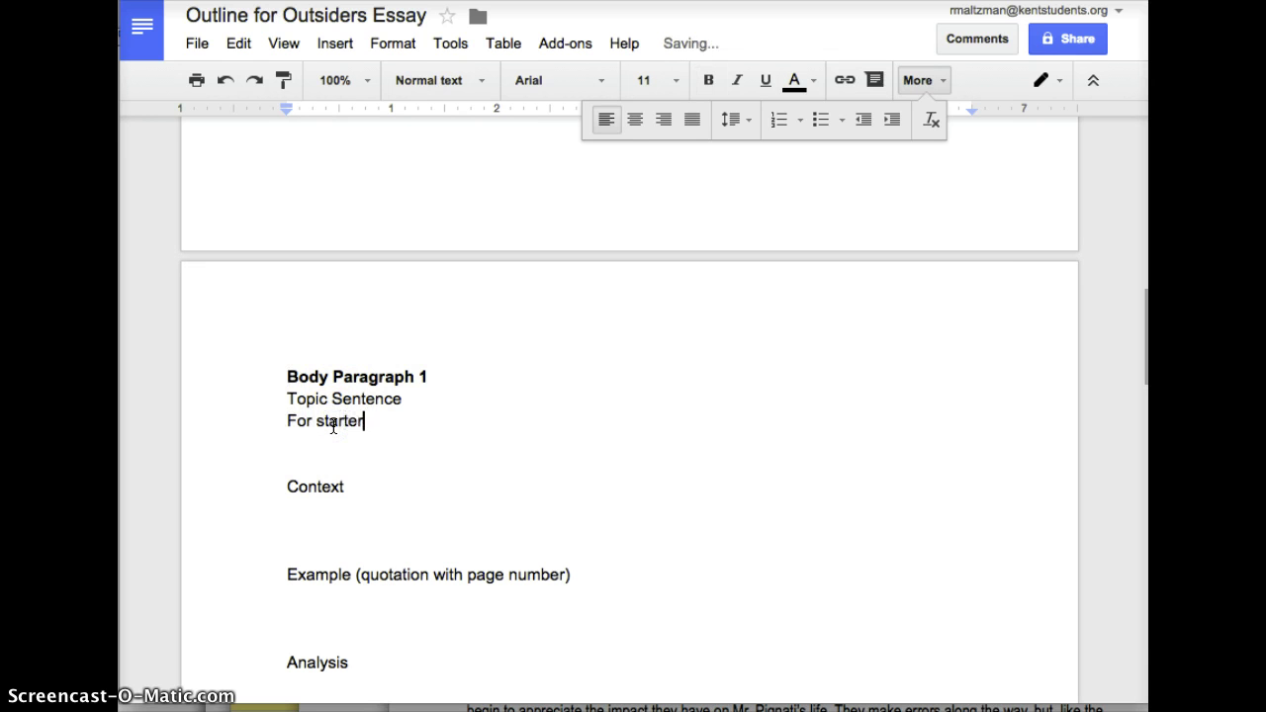
type("s, Ponyboy is the most artistic and sensitive member of")
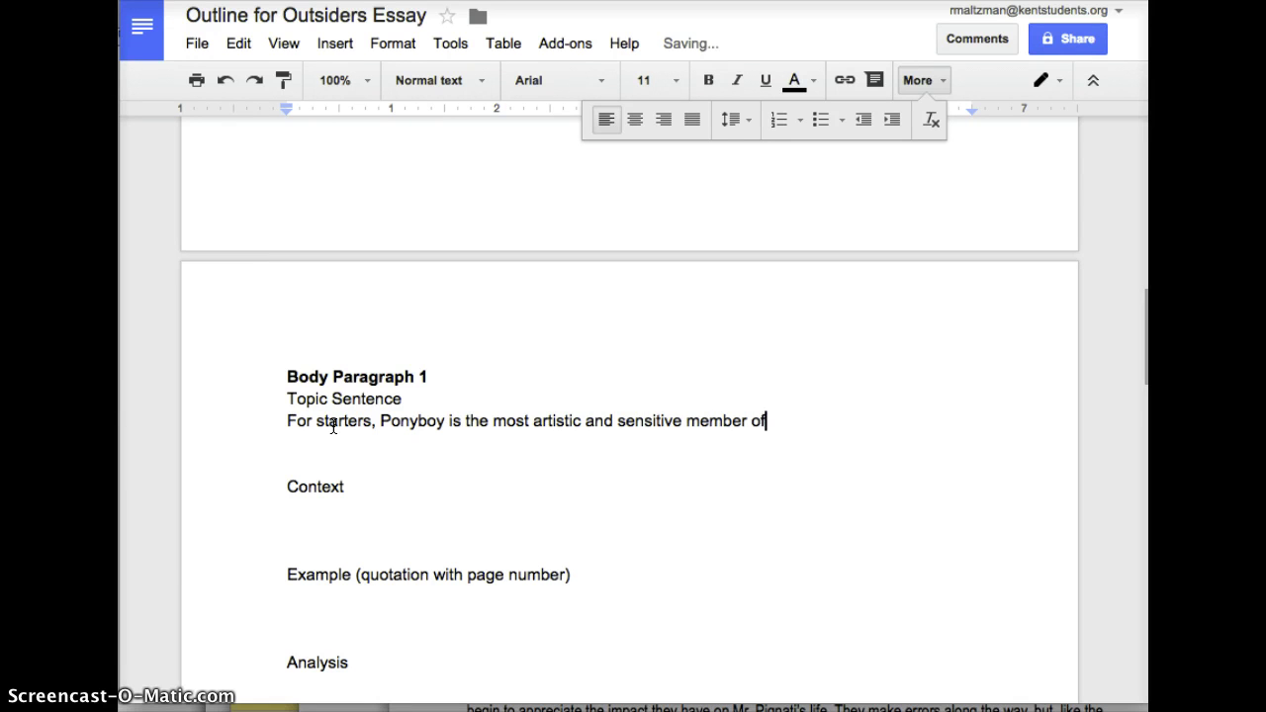
type("gang.")
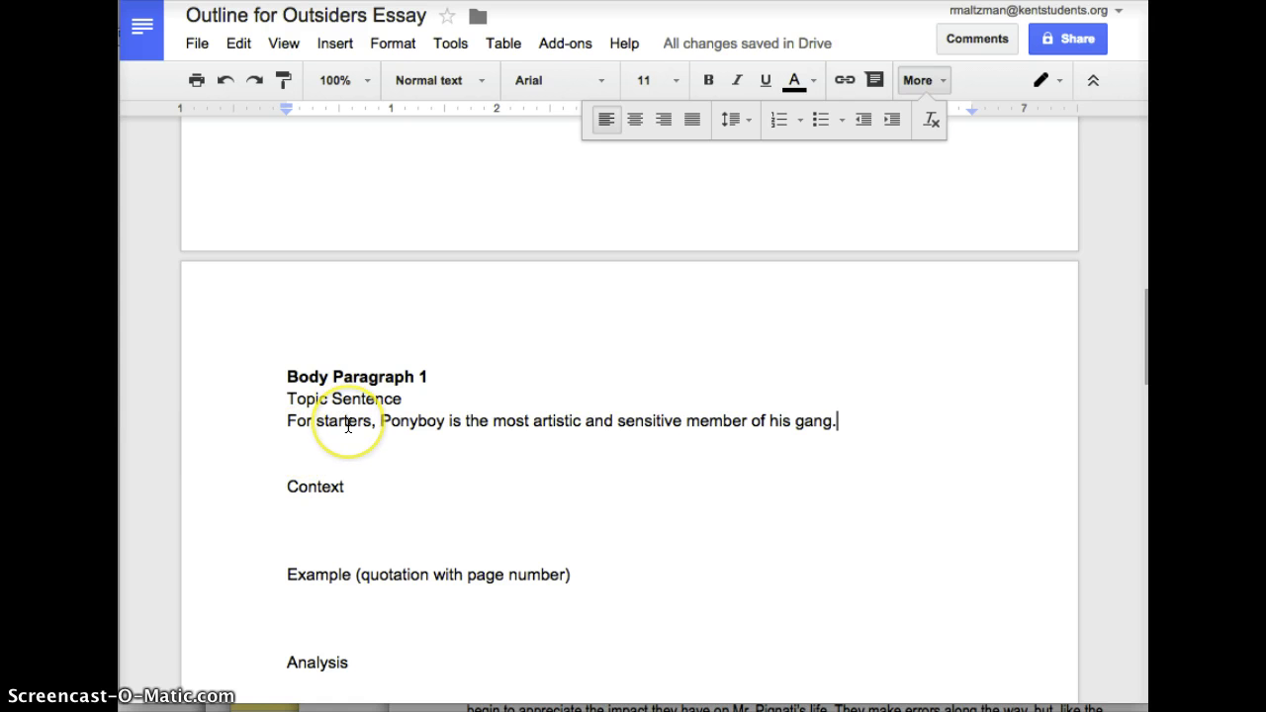
scroll(348, 426, "up", 5)
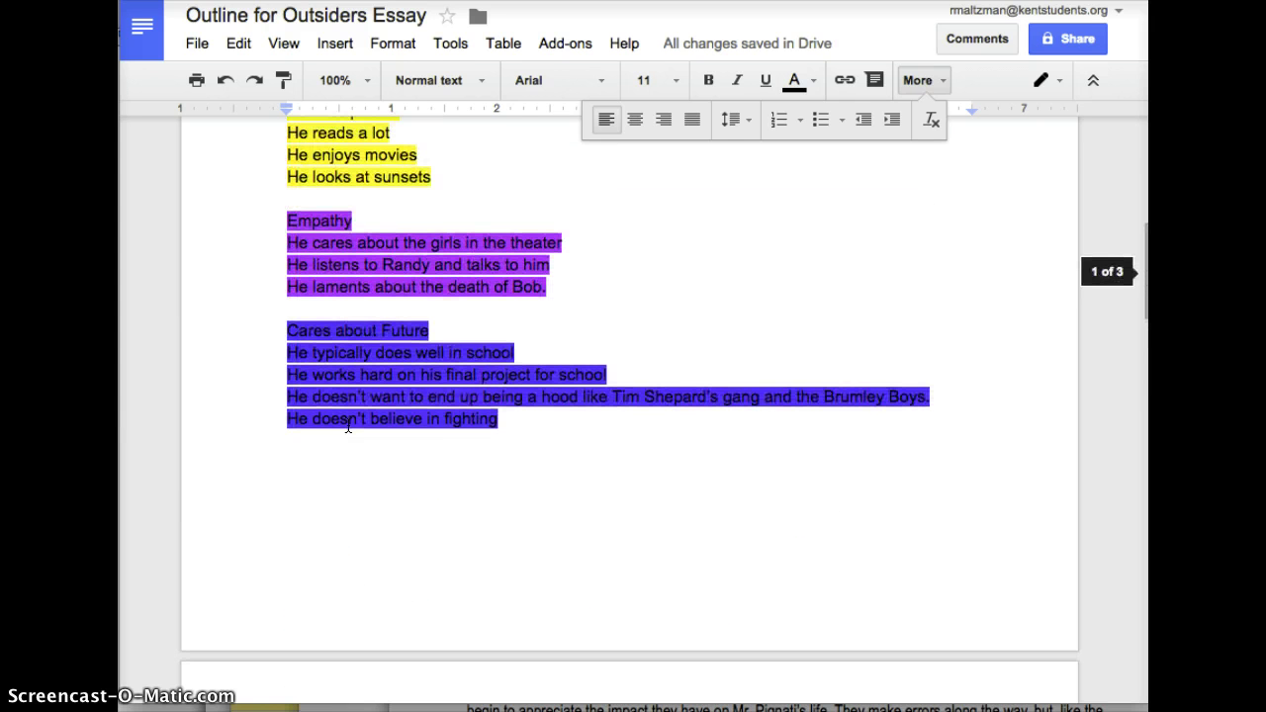
scroll(329, 236, "down", 5)
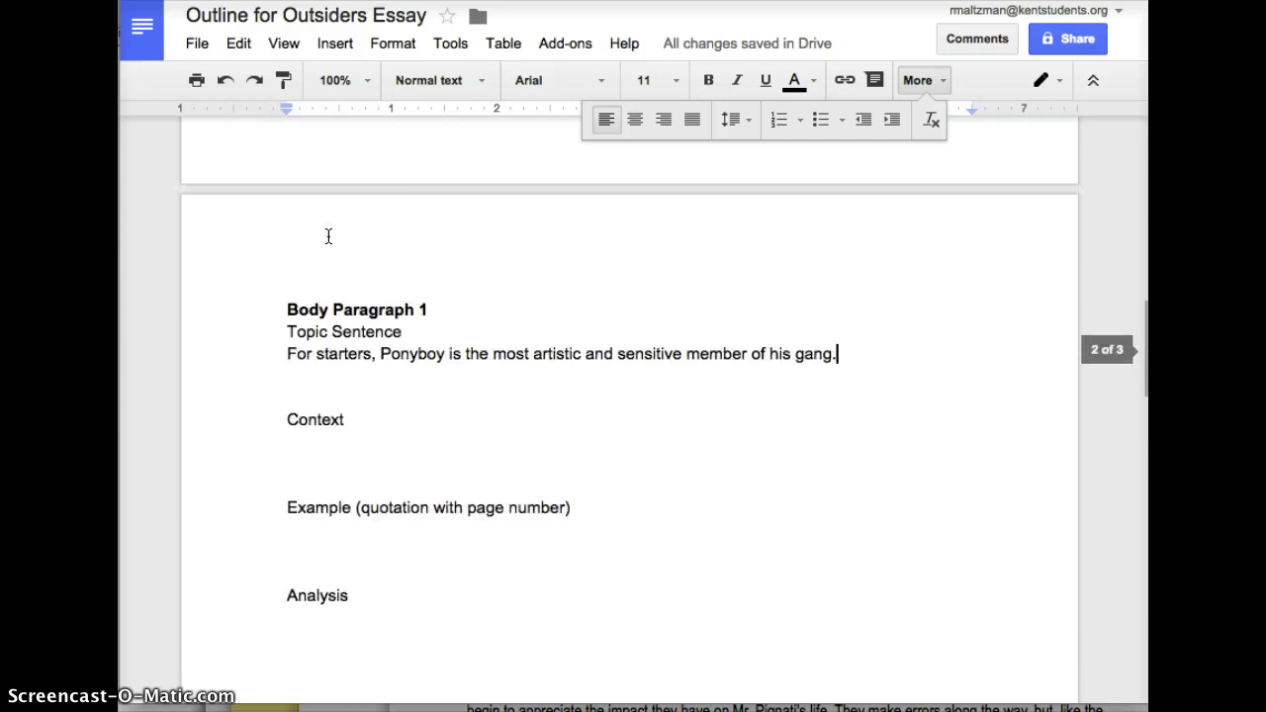
scroll(328, 236, "down", 5)
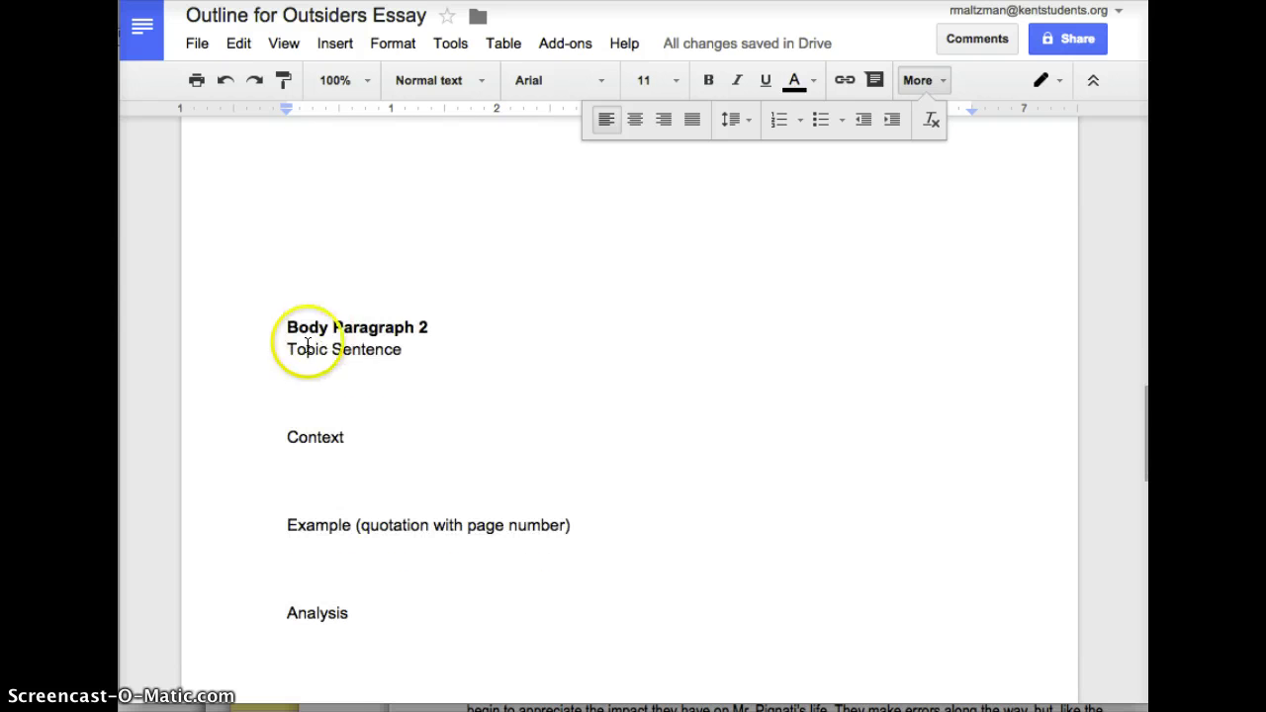
- Under Body Paragraph 2's Topic Sentence, write 'Another reason Pony is different…' ending 'they aren't Greasers'
left_click(289, 371)
type("Another r")
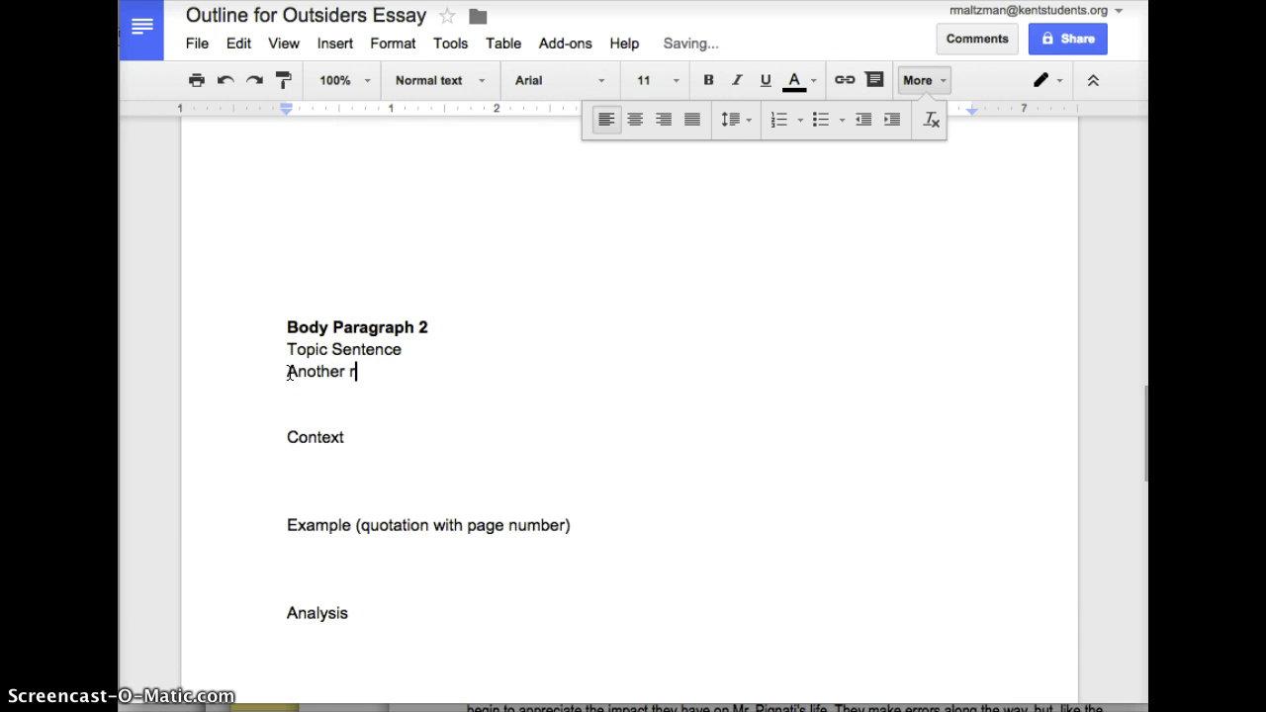
type("eason Pony is")
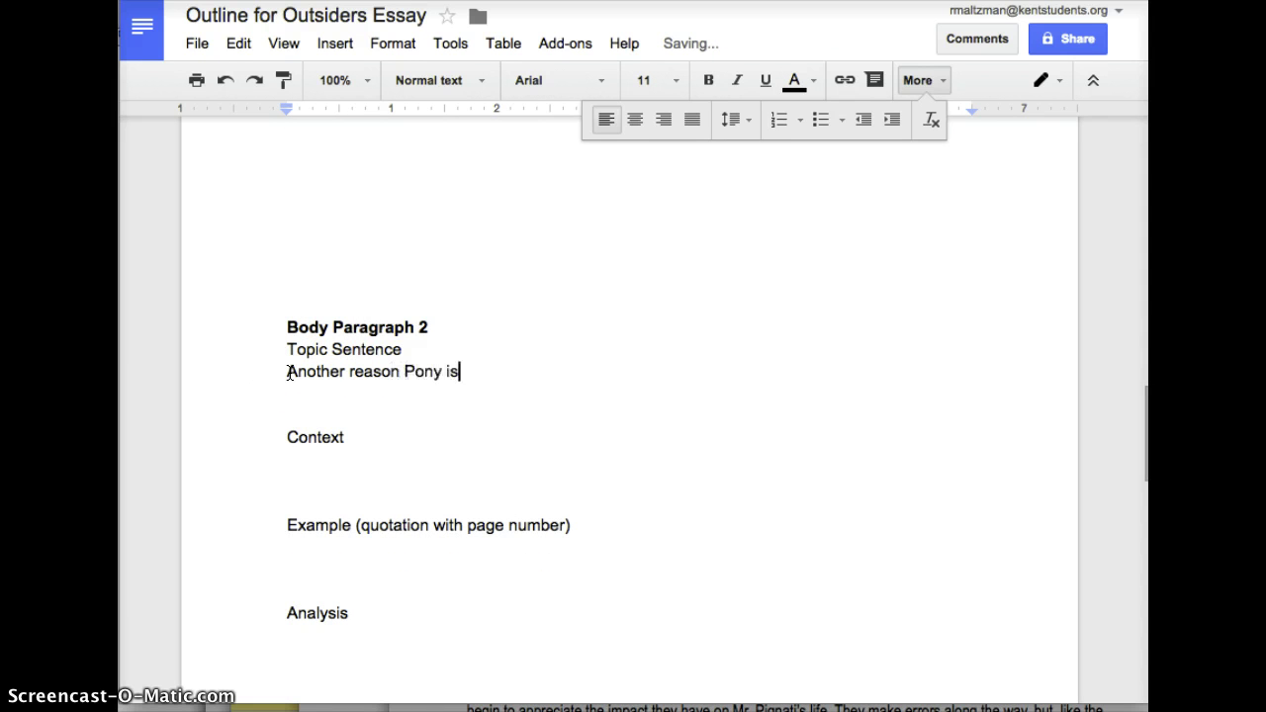
type(" different is that he cares about people even when")
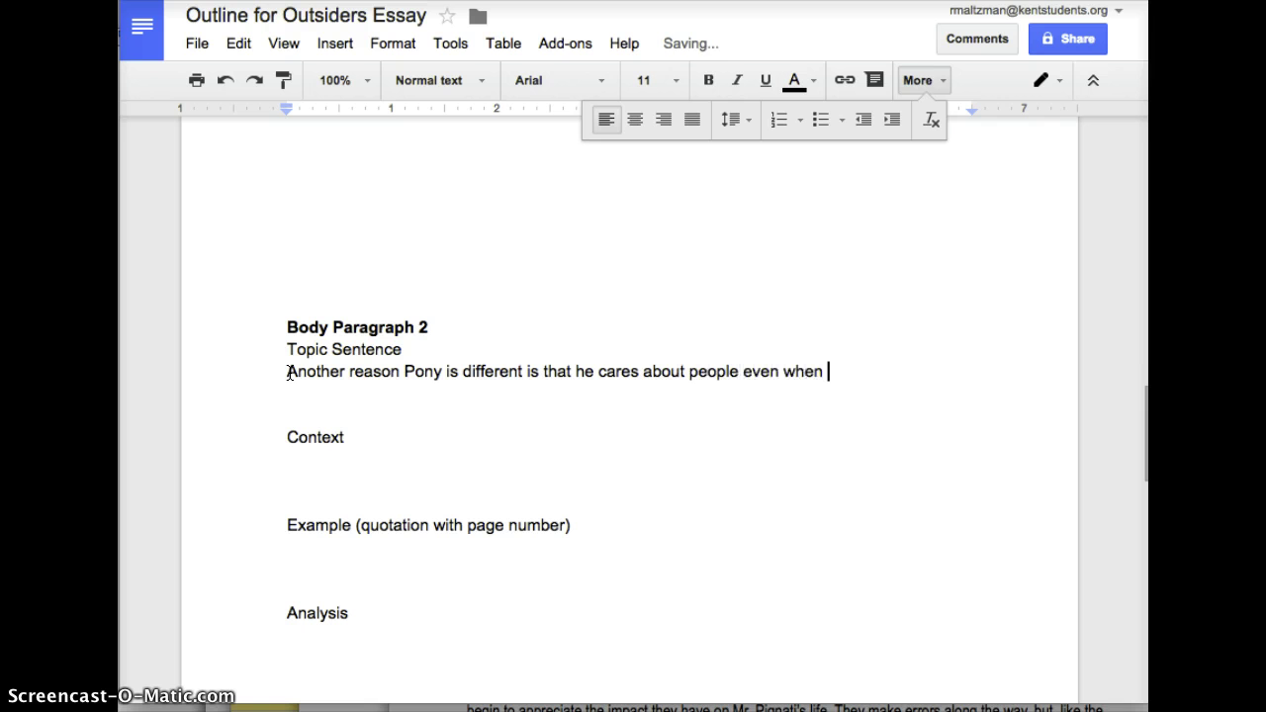
type("they aren't Gre")
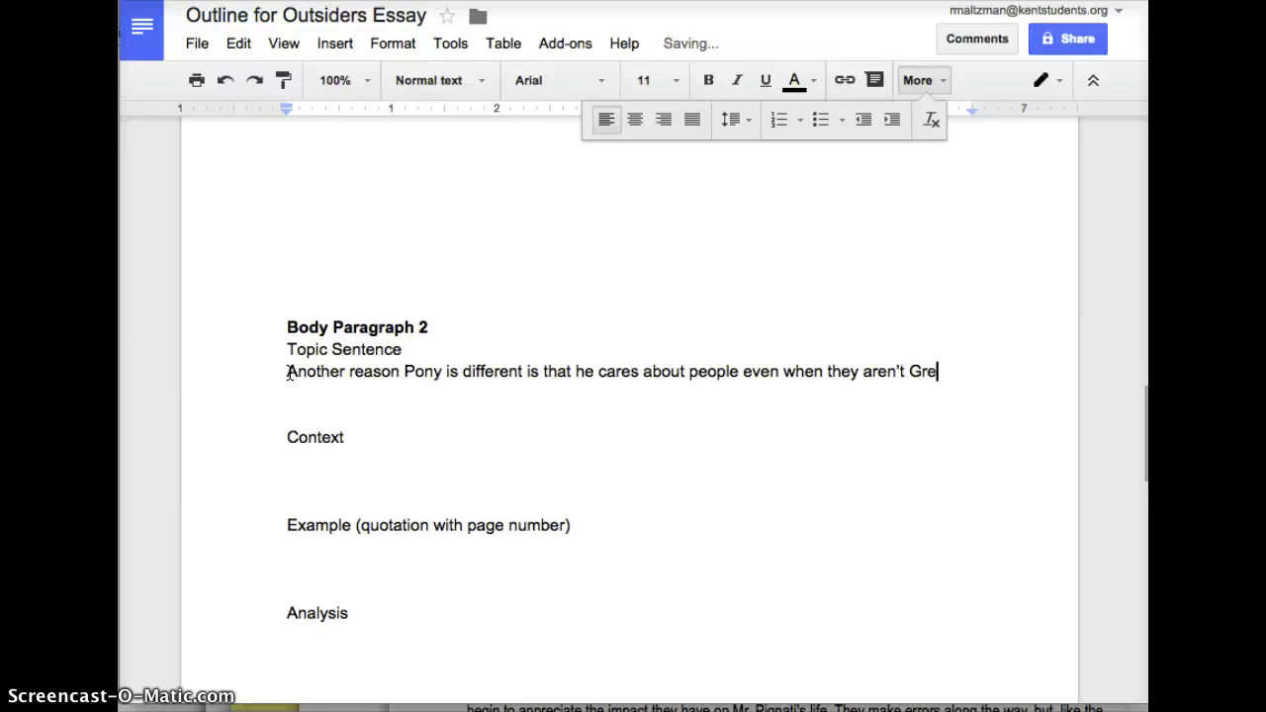
type("asers.")
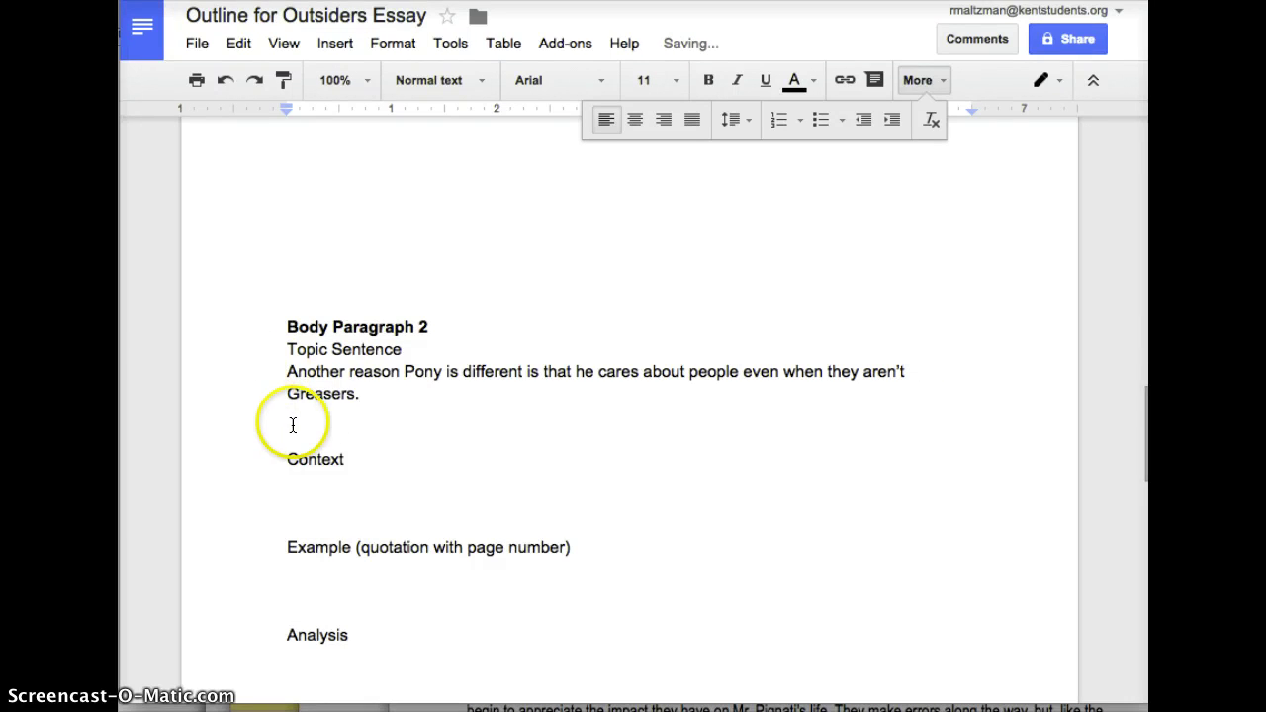
scroll(291, 424, "down", 5)
scroll(292, 426, "up", 12)
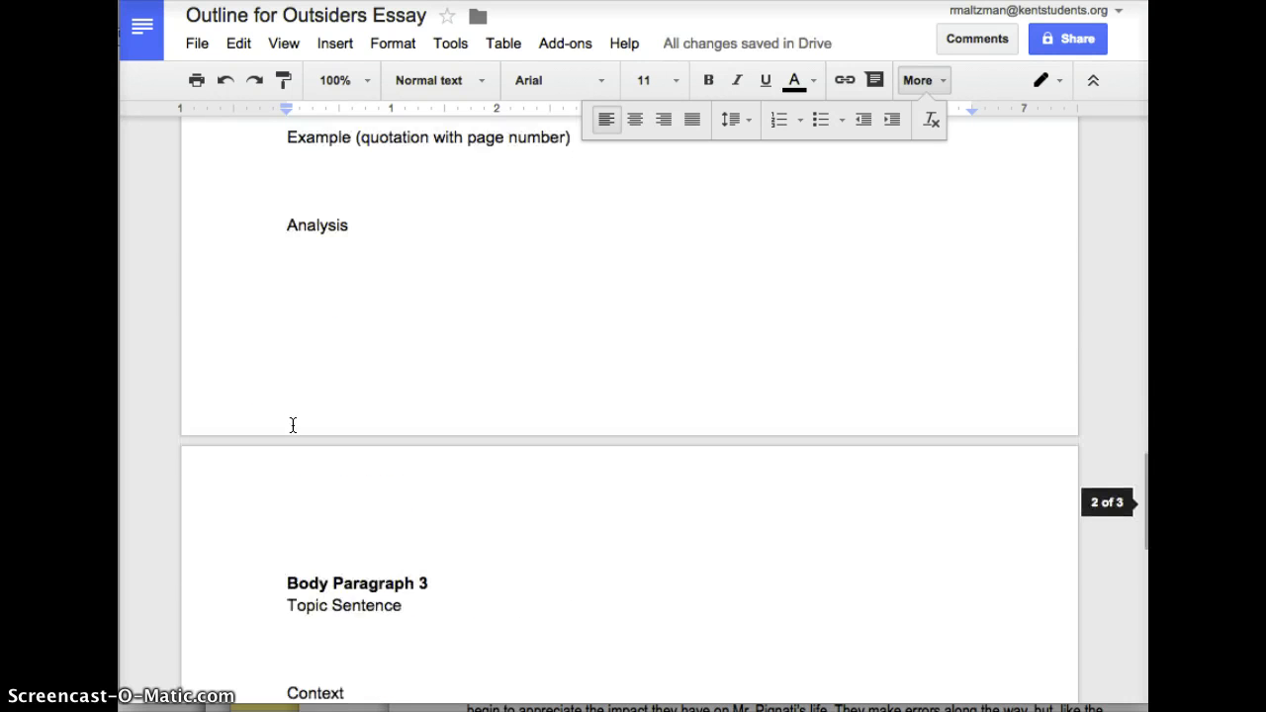
scroll(291, 425, "up", 3)
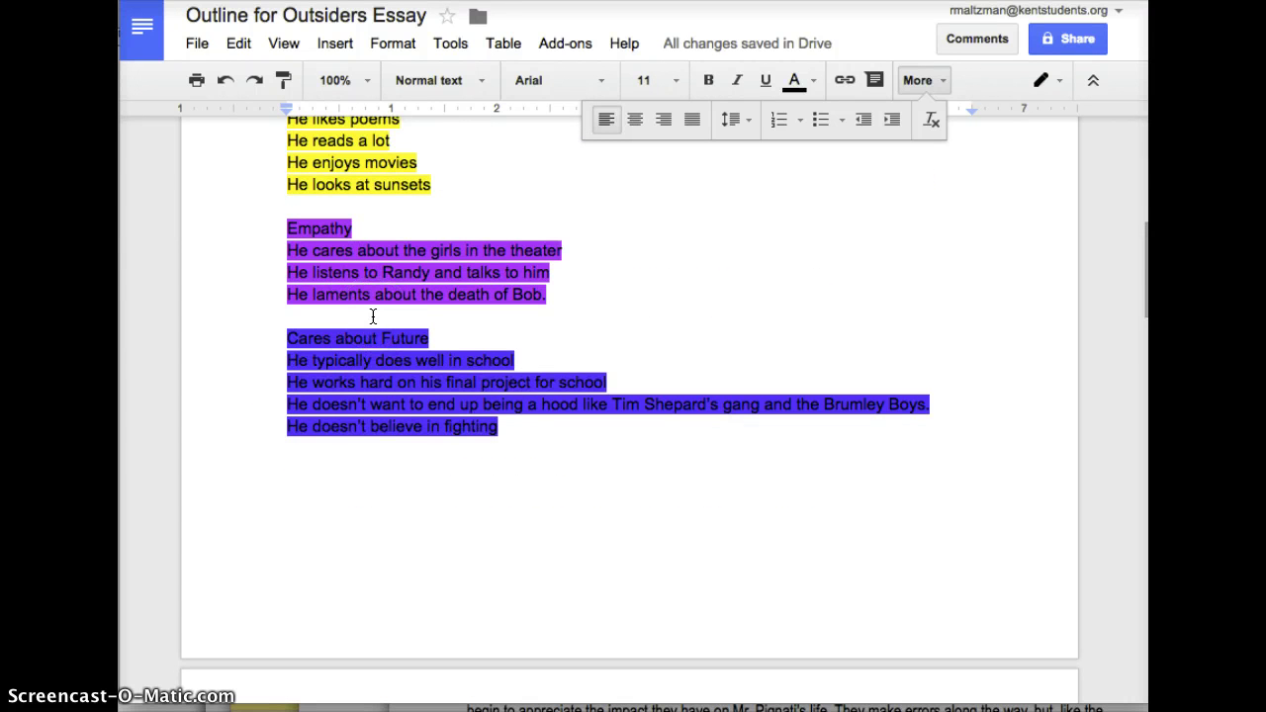
scroll(373, 315, "down", 4)
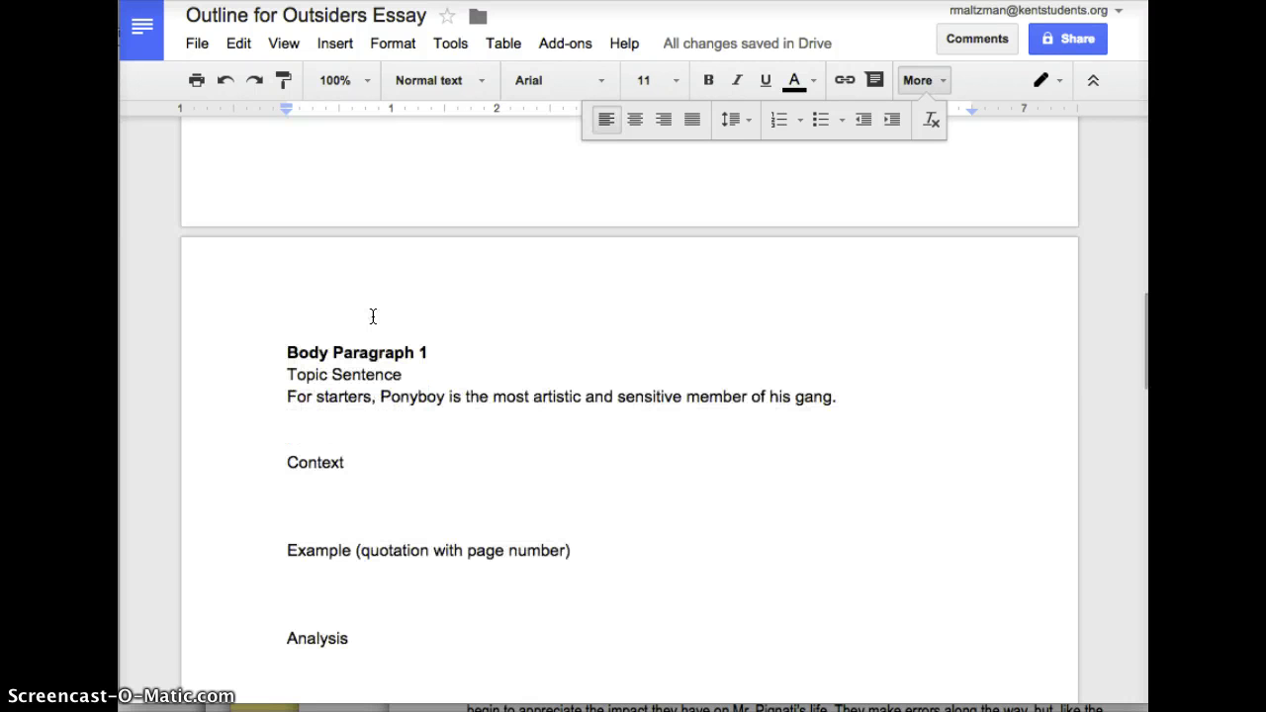
scroll(373, 316, "down", 1)
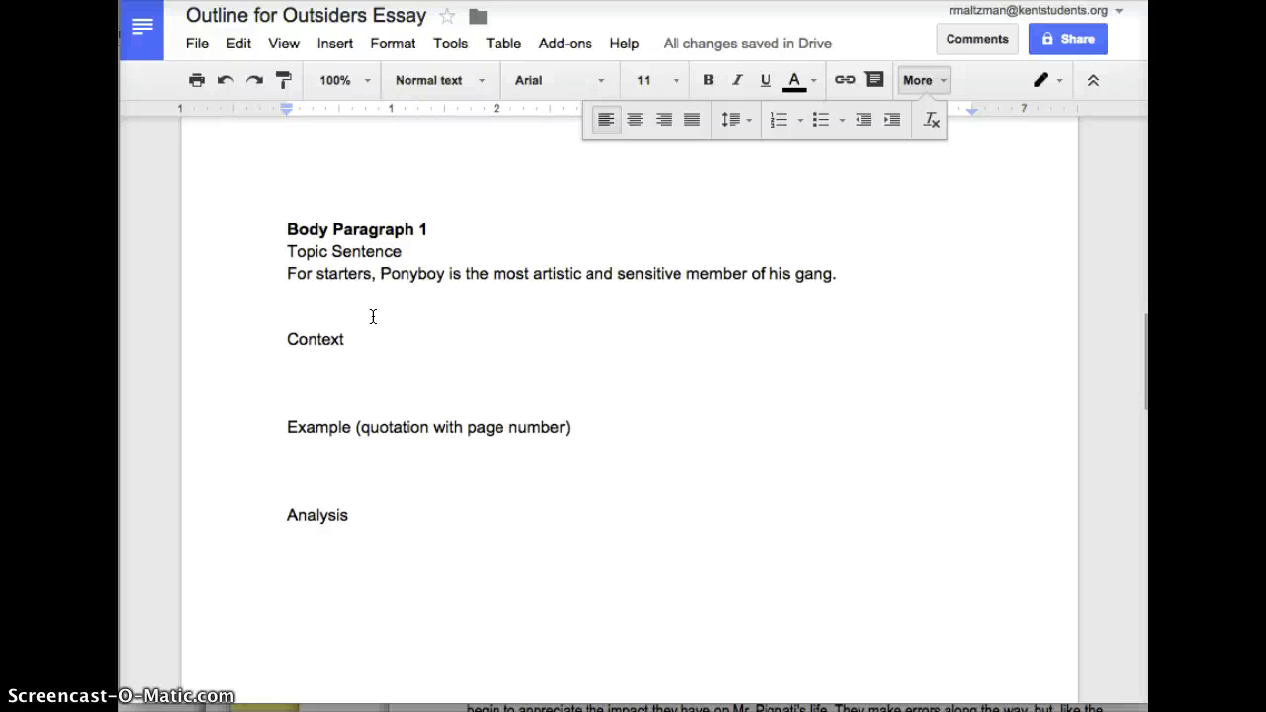
scroll(373, 315, "down", 4)
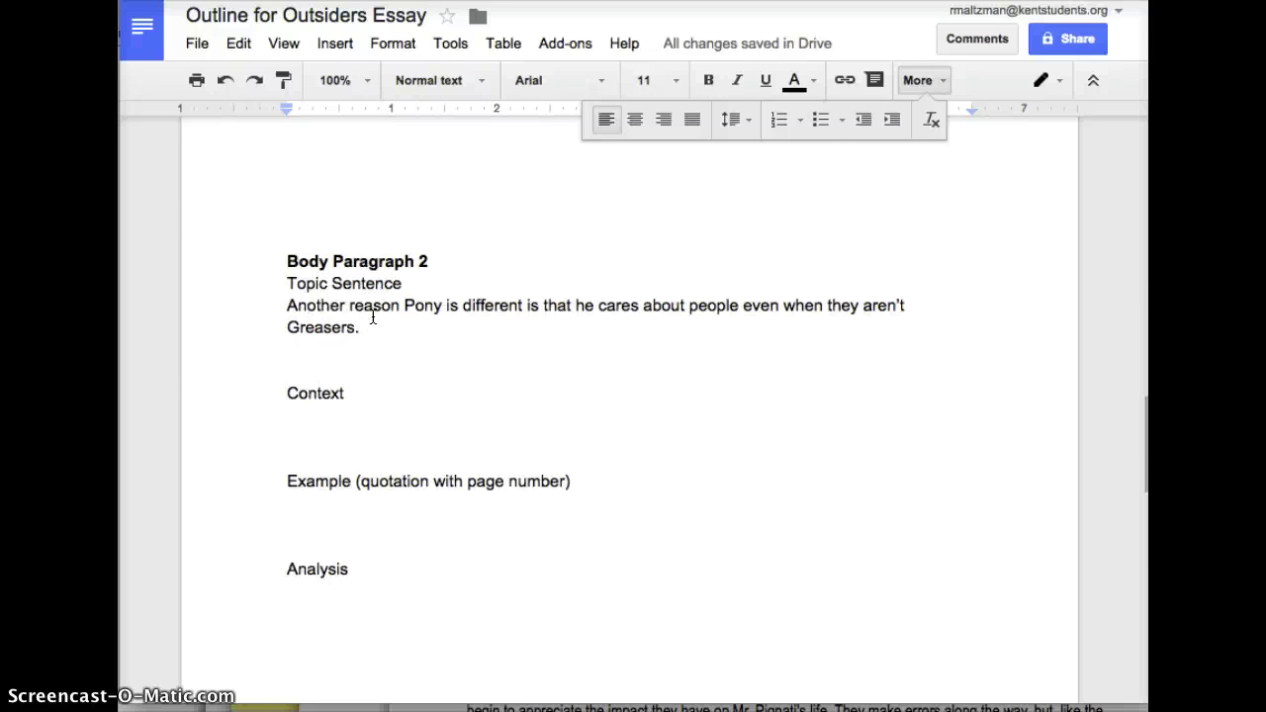
scroll(373, 316, "down", 5)
scroll(372, 316, "up", 8)
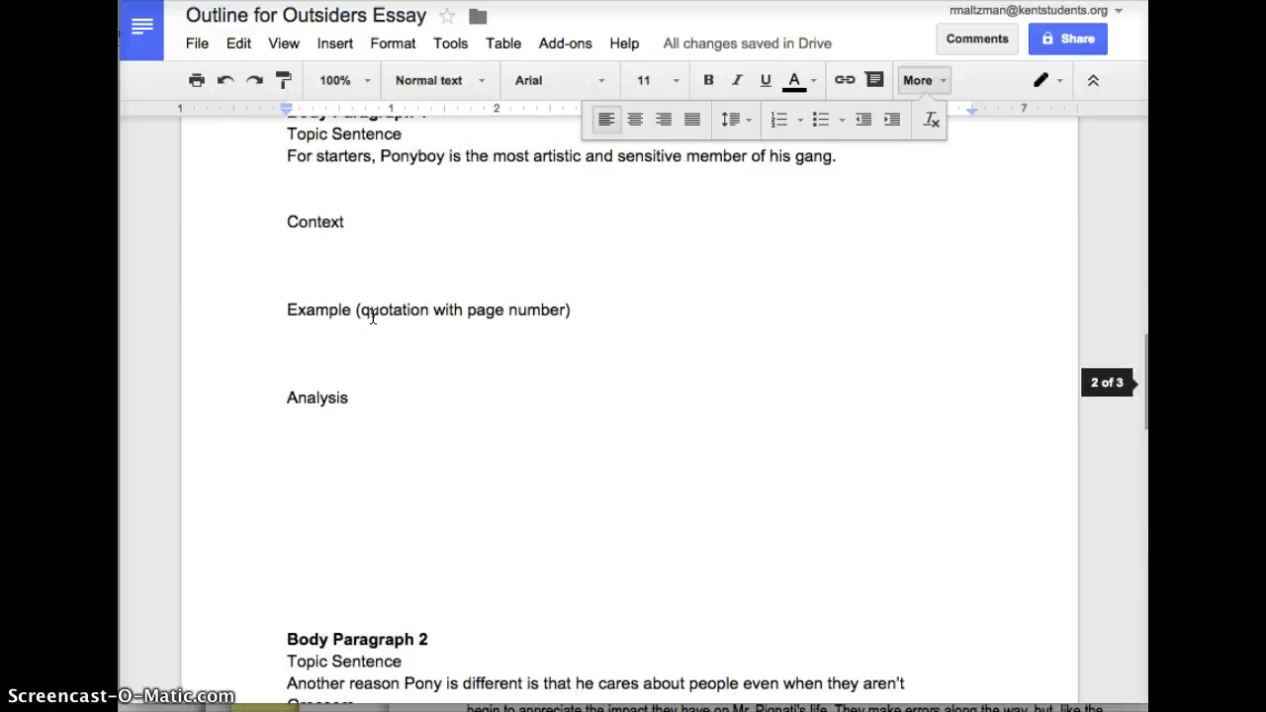
scroll(373, 315, "down", 1)
scroll(372, 315, "up", 2)
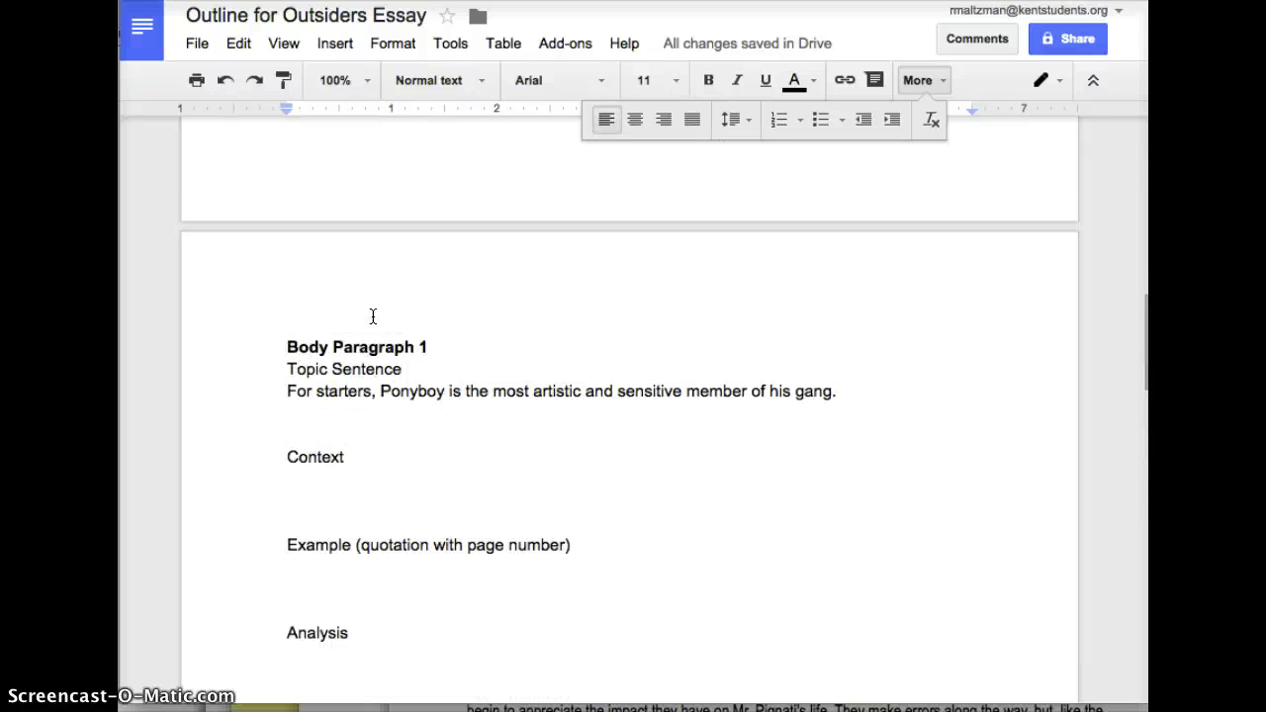
- Remove the blank line above Context and start the first context line with 'He'
left_click(285, 458)
key("BackSpace")
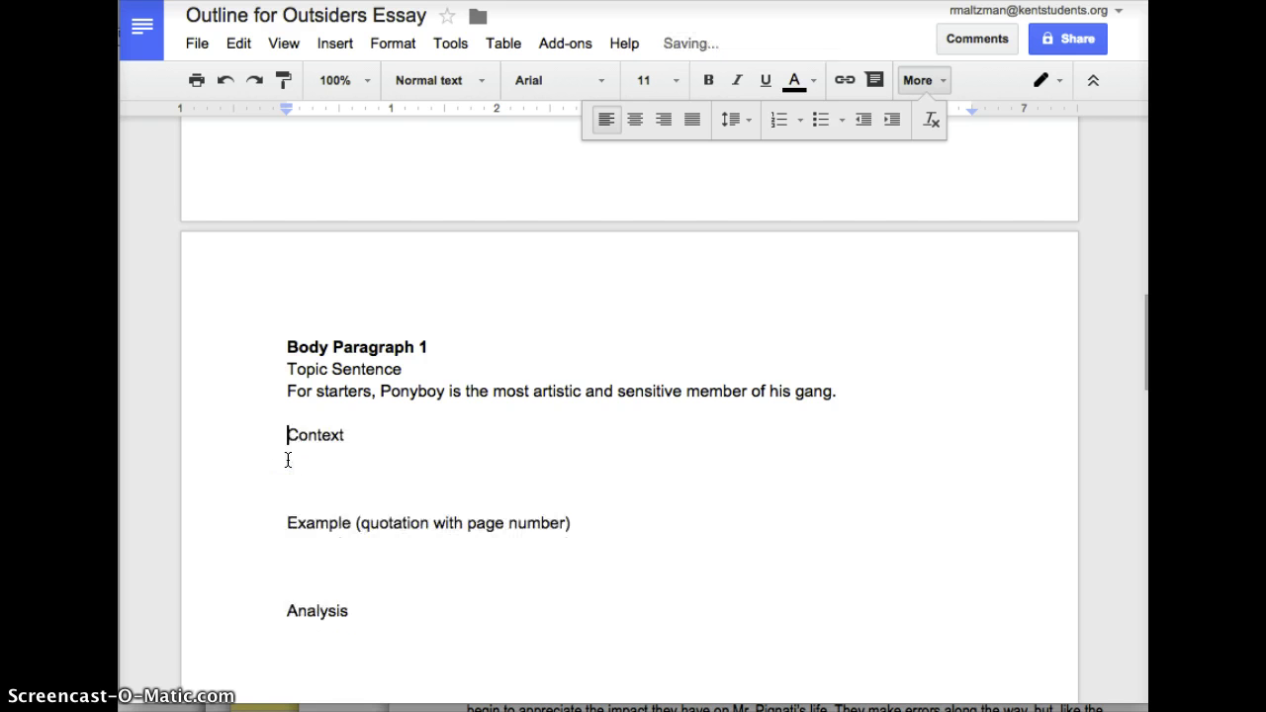
left_click(310, 455)
type("He likes to go to movies.")
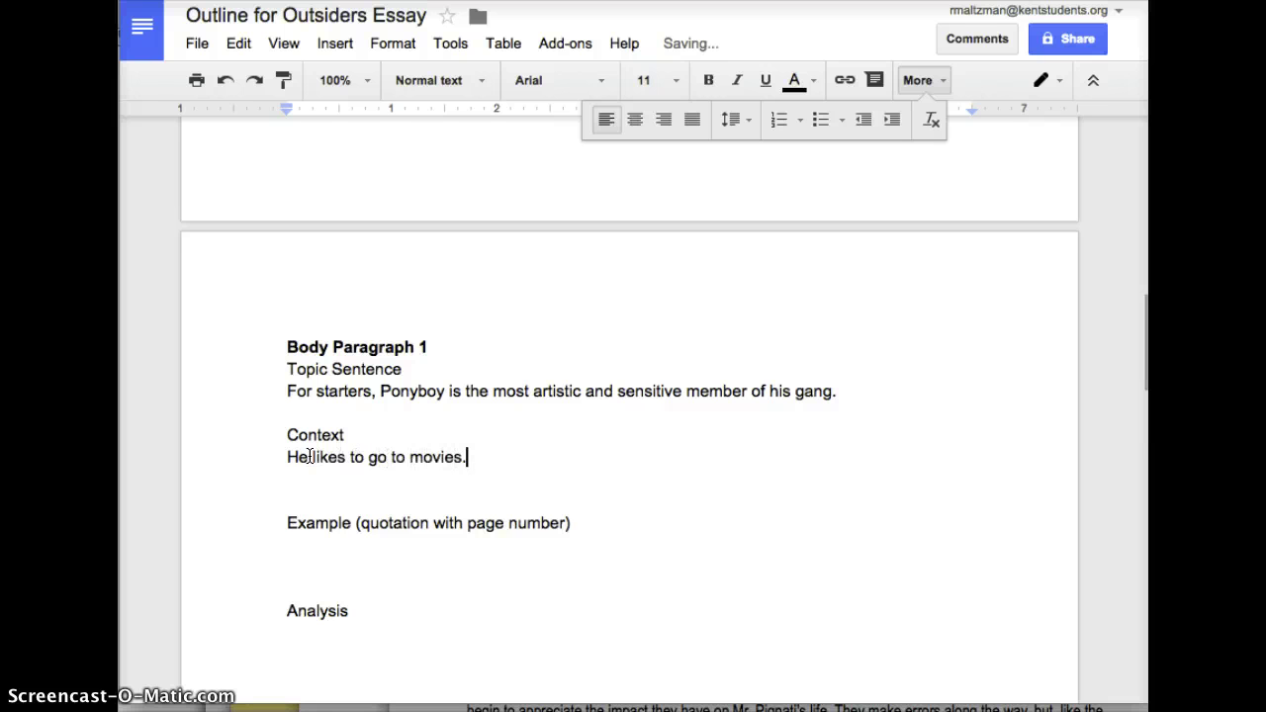
- Add context lines about reading every book in the house and seeing sunsets, then begin another 'He'
key("Return")
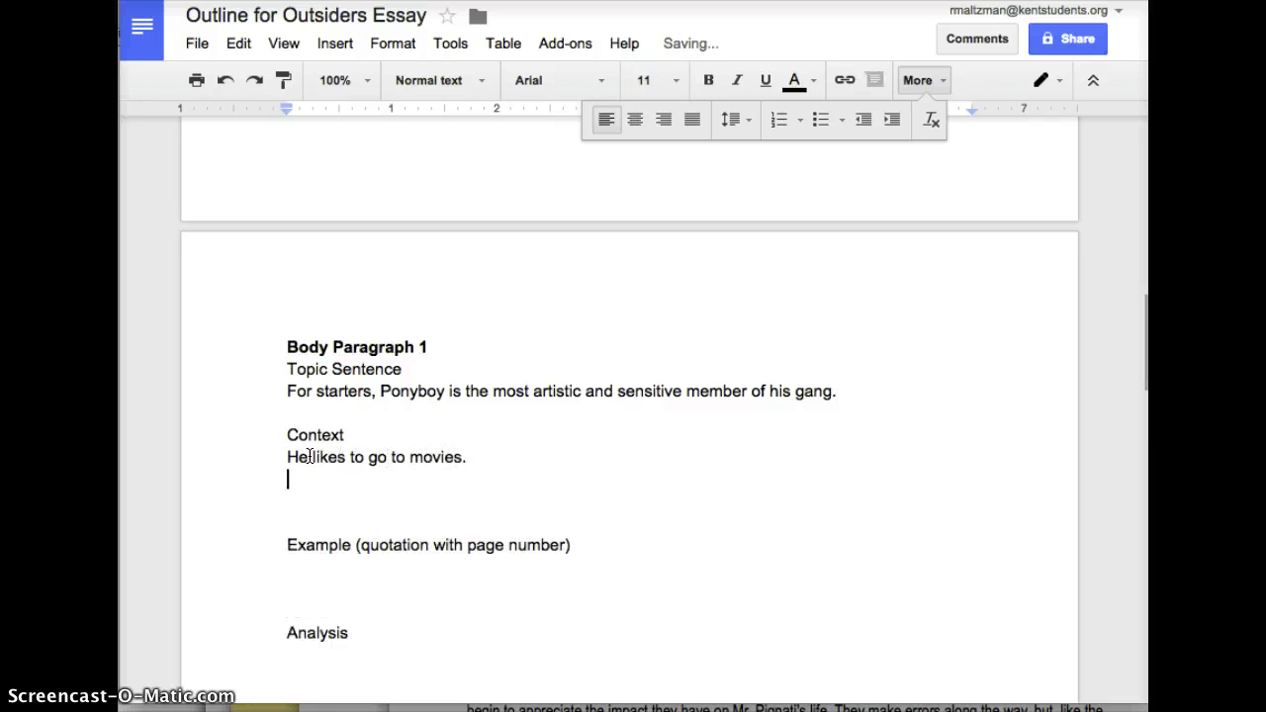
type("He reasds every book in")
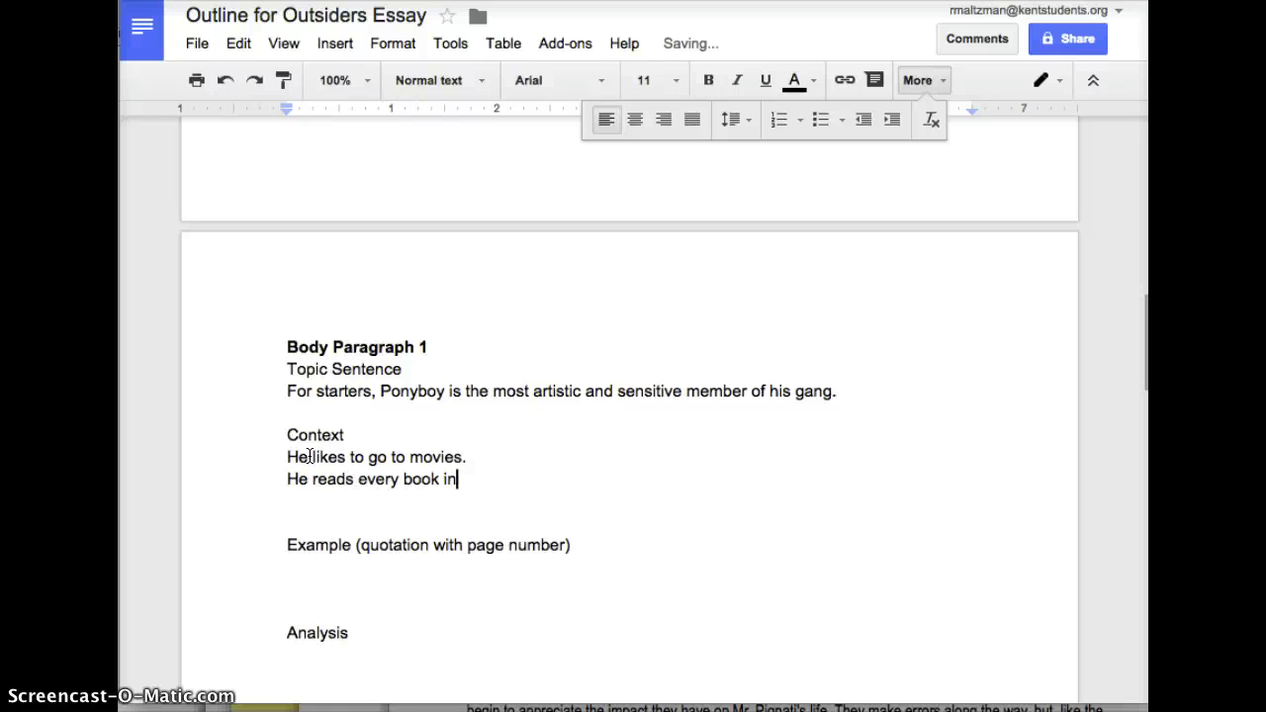
type("th the house.")
key("Return")
type("He ")
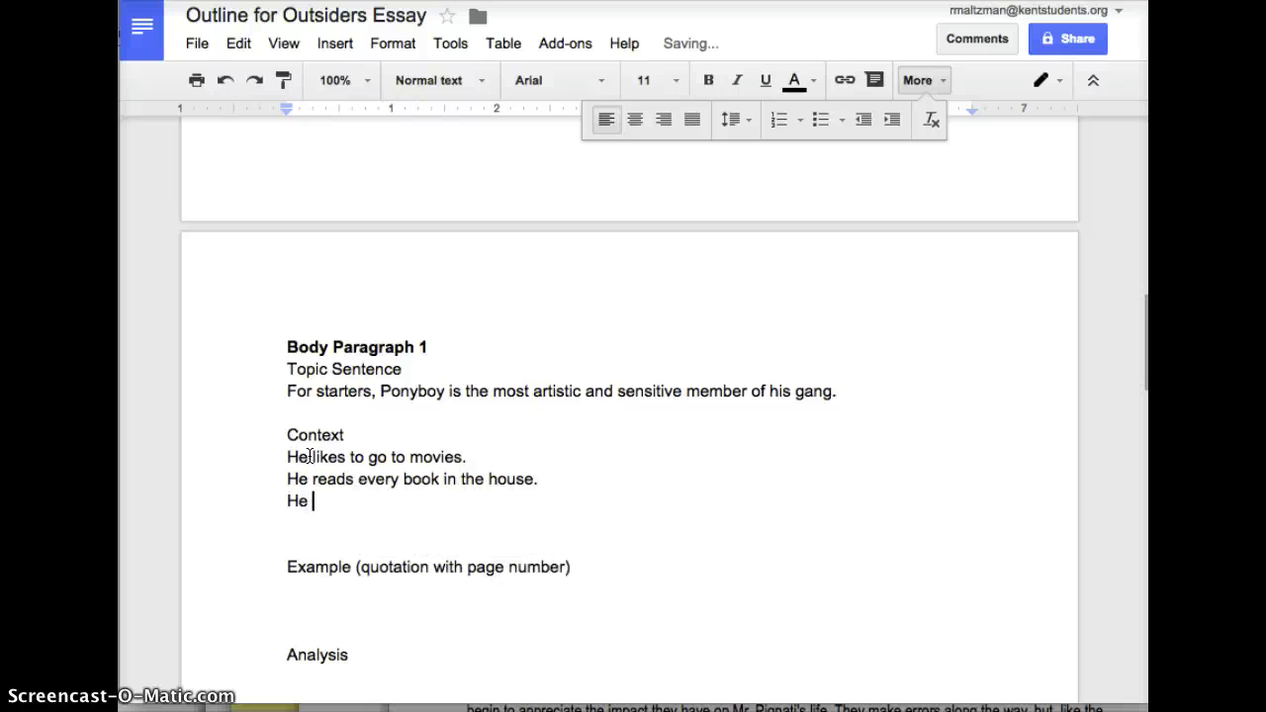
type("talks about seeing ")
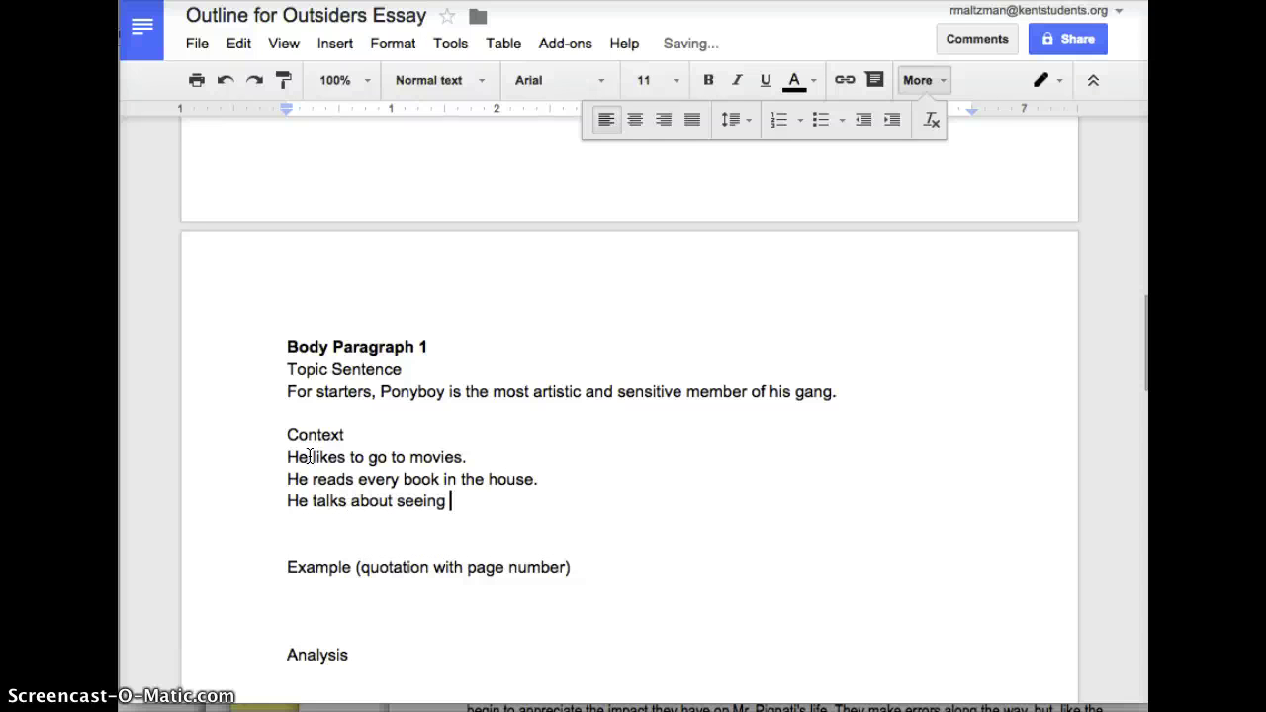
type("sunsets and thinking about them.")
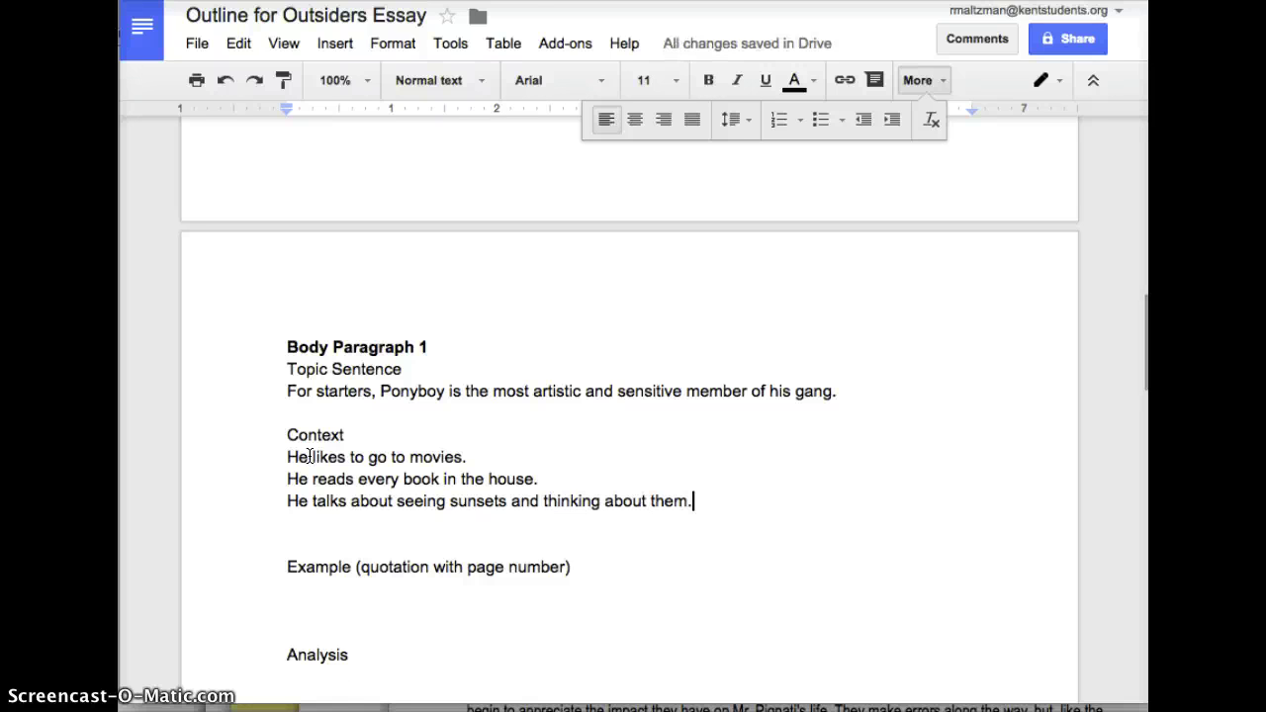
key("Return")
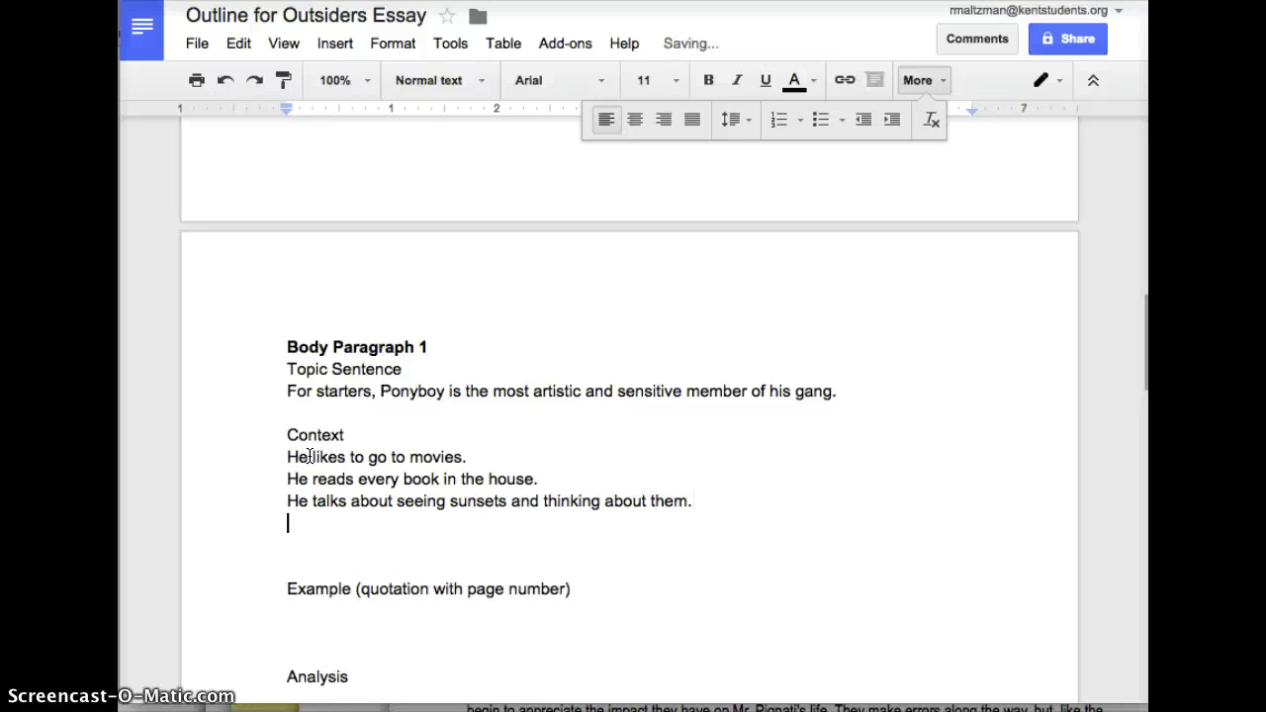
type("He")
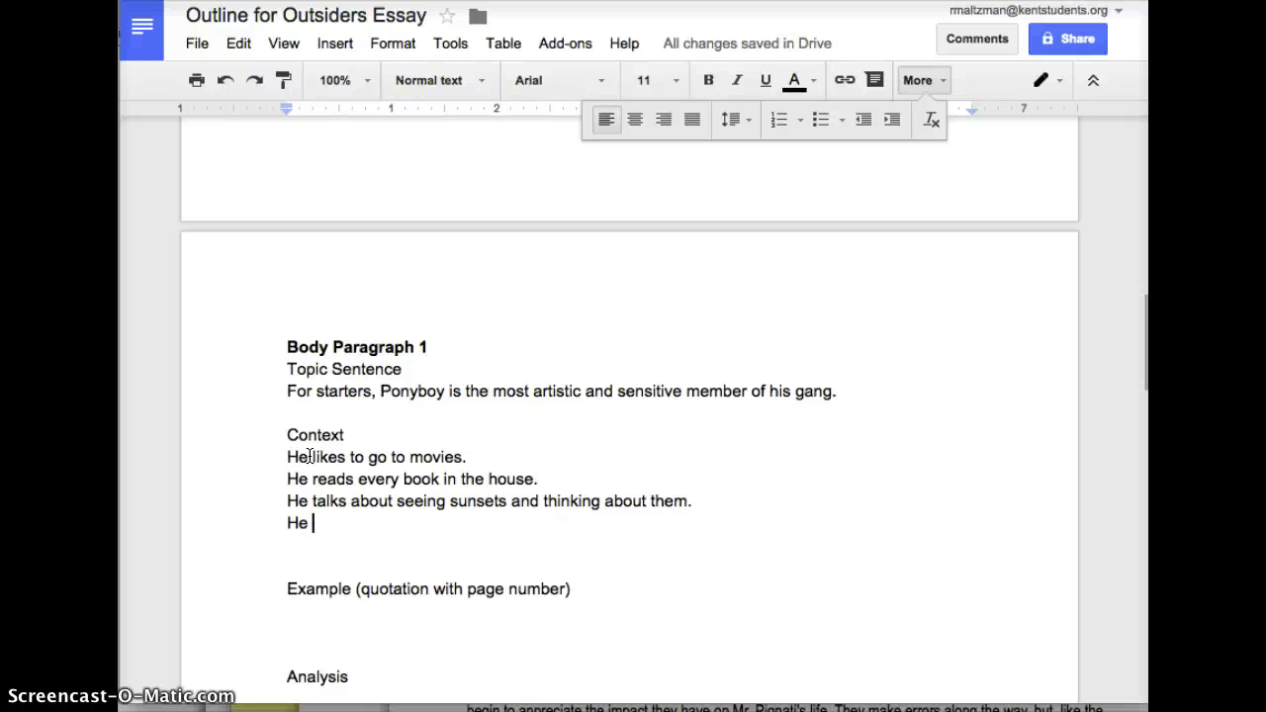
- Complete the fourth context line as 'He memorizes and recites poetry.'
scroll(310, 456, "up", 5)
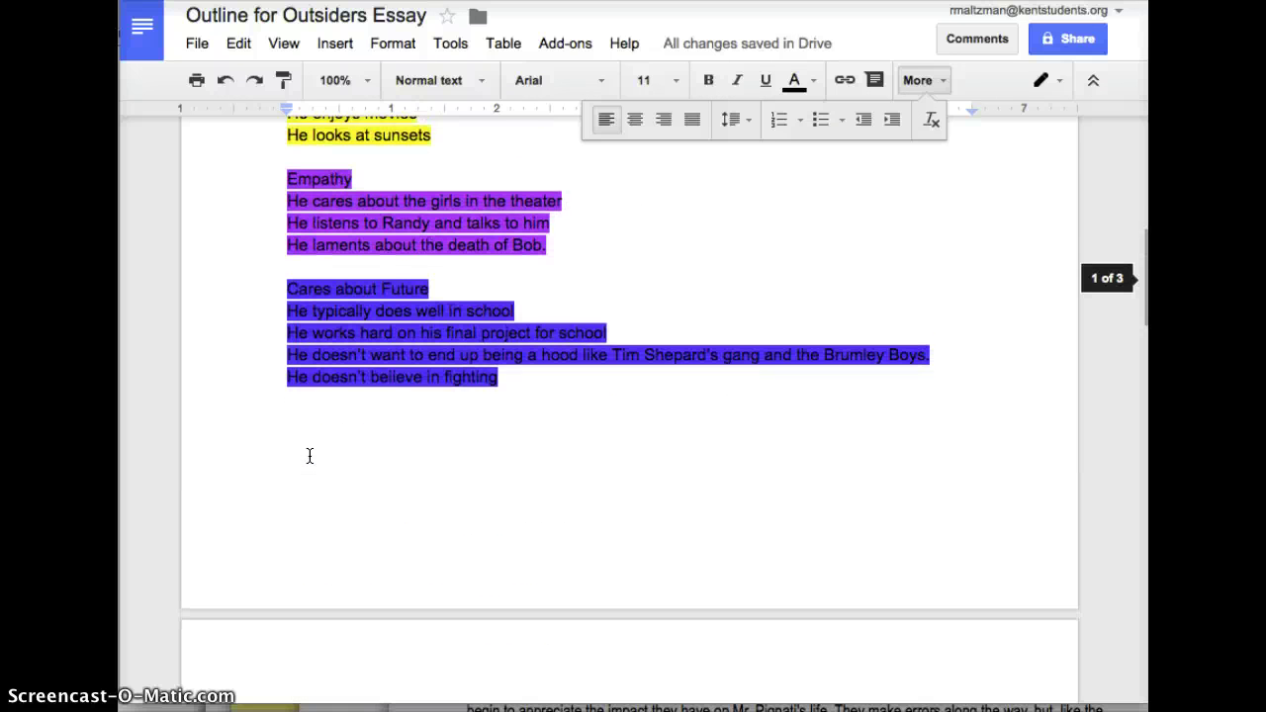
scroll(310, 456, "up", 2)
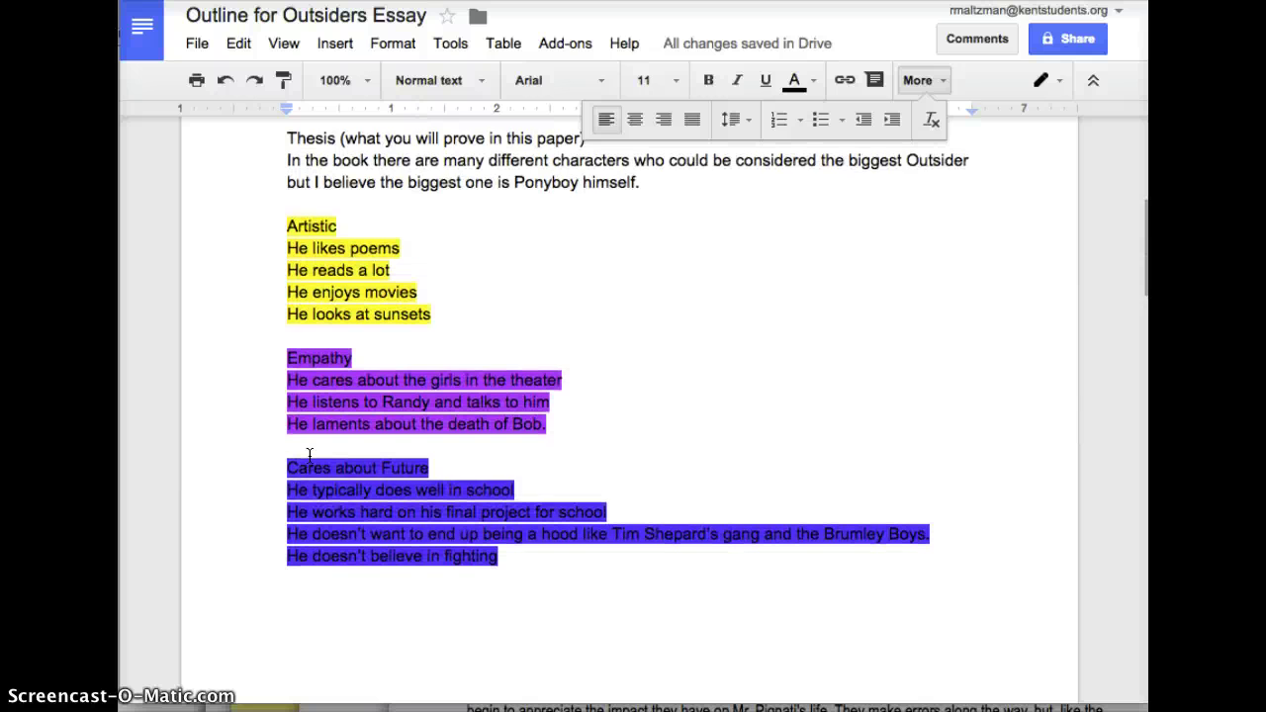
scroll(309, 456, "down", 10)
scroll(310, 456, "up", 3)
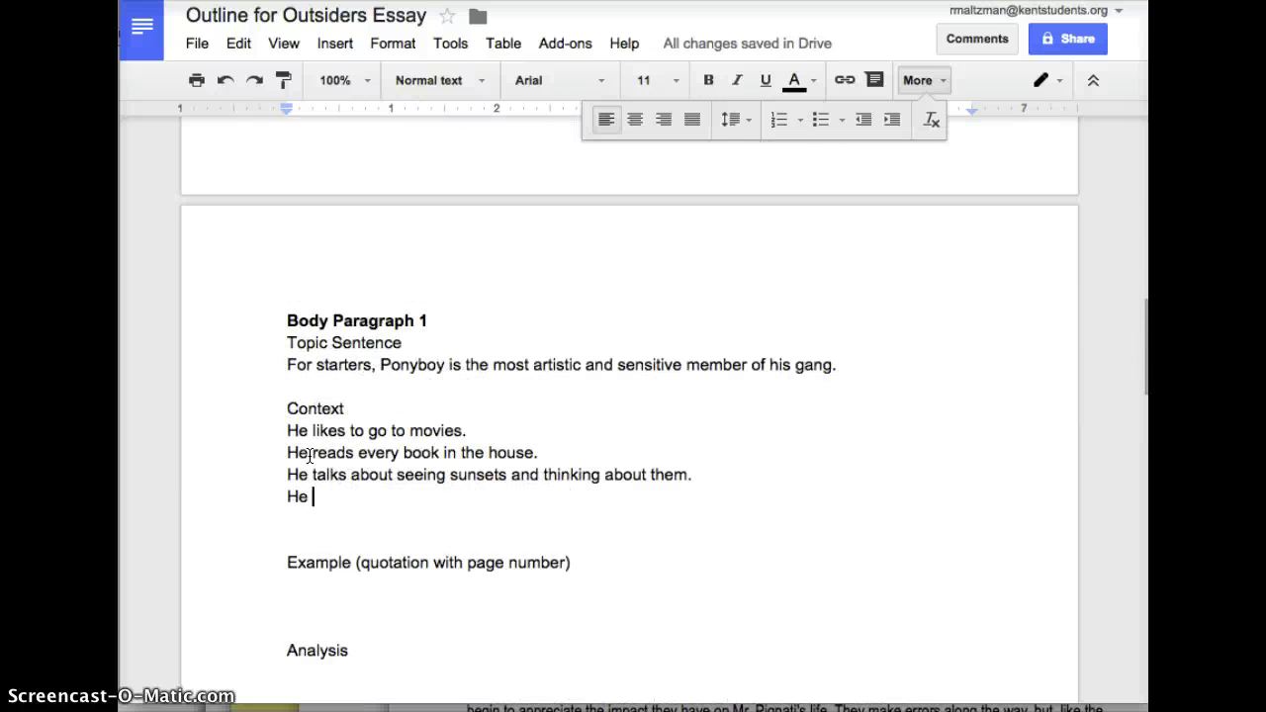
type("memorize")
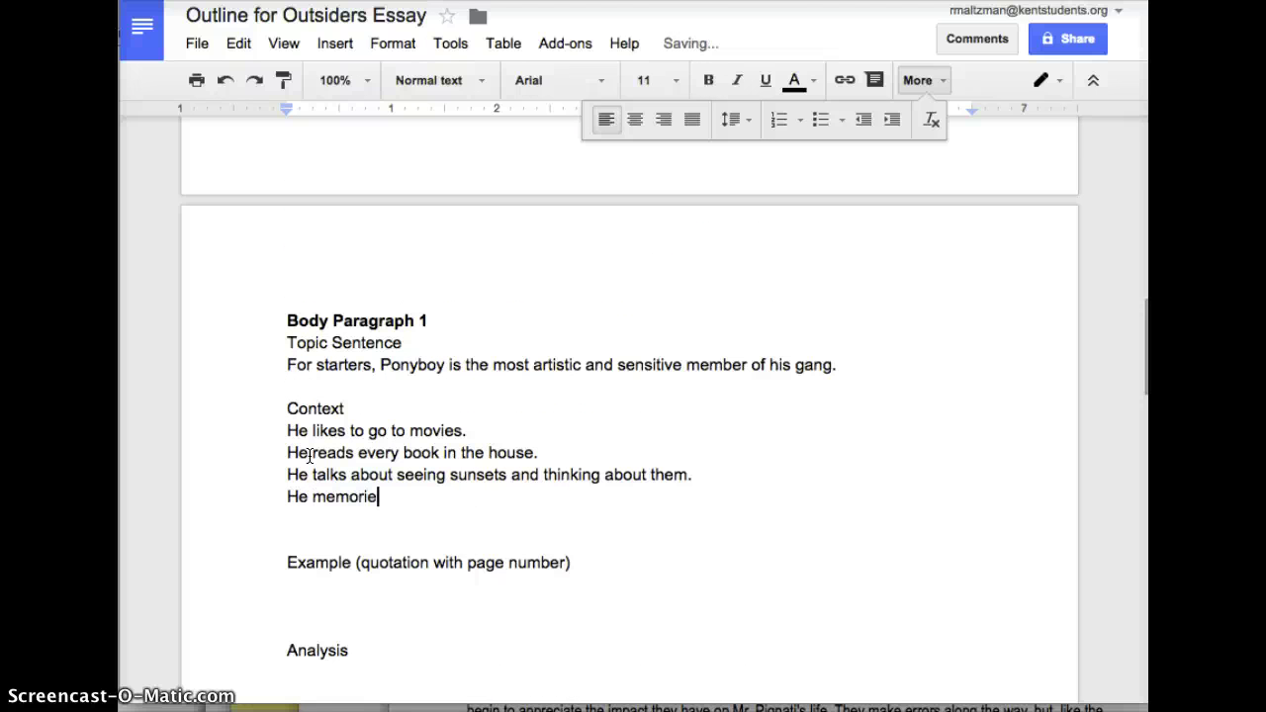
key("BackSpace")
type("zes and recit")
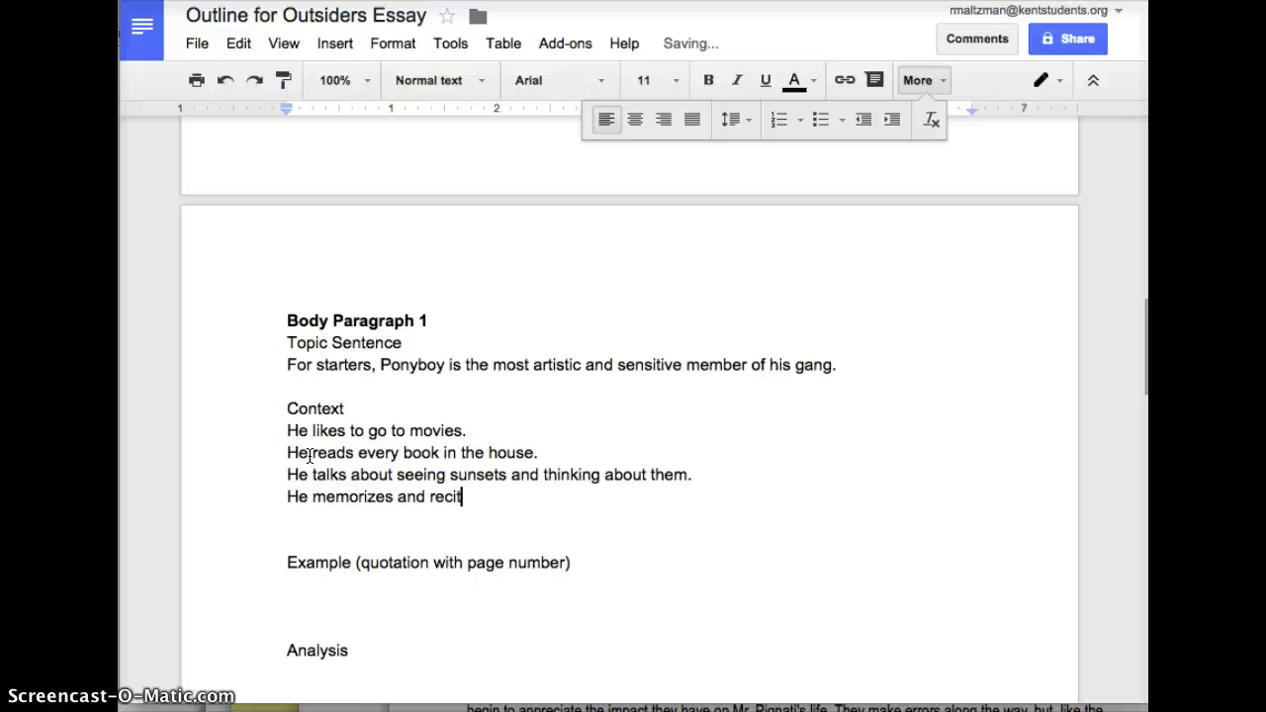
type("es poetry.")
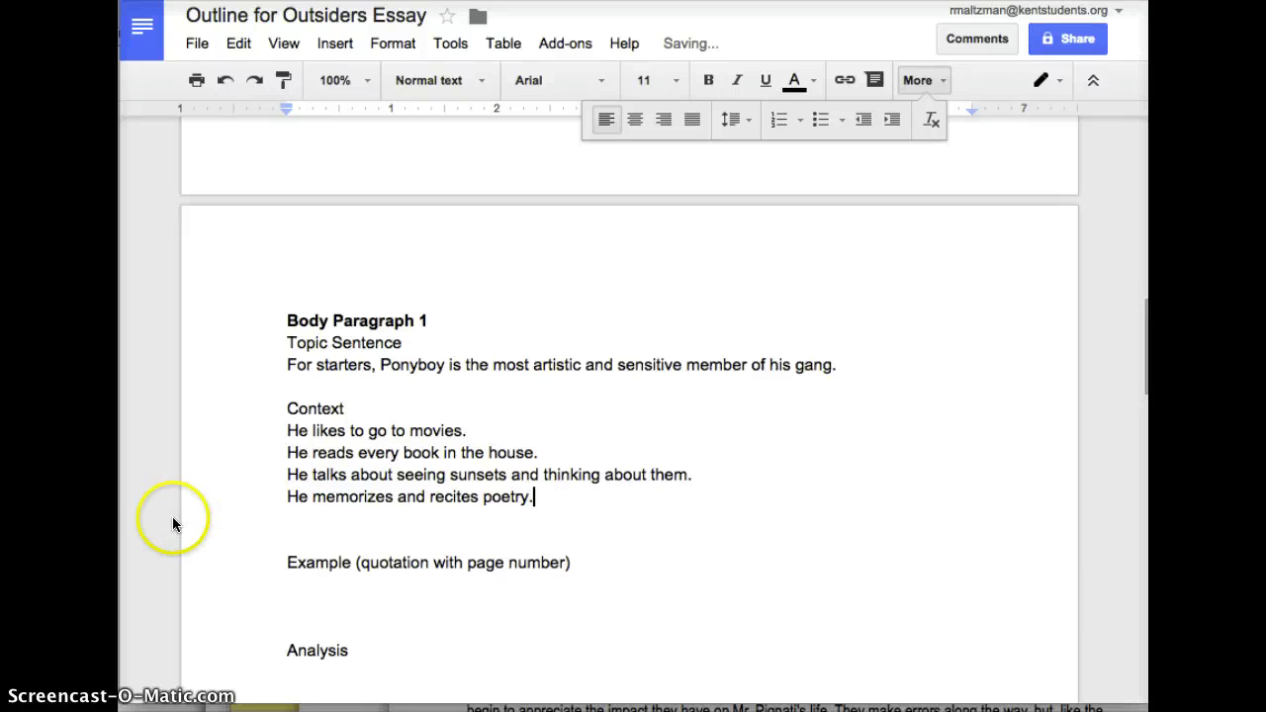
- Remove the blank line above the Example heading and move to the line beneath it
left_click(278, 560)
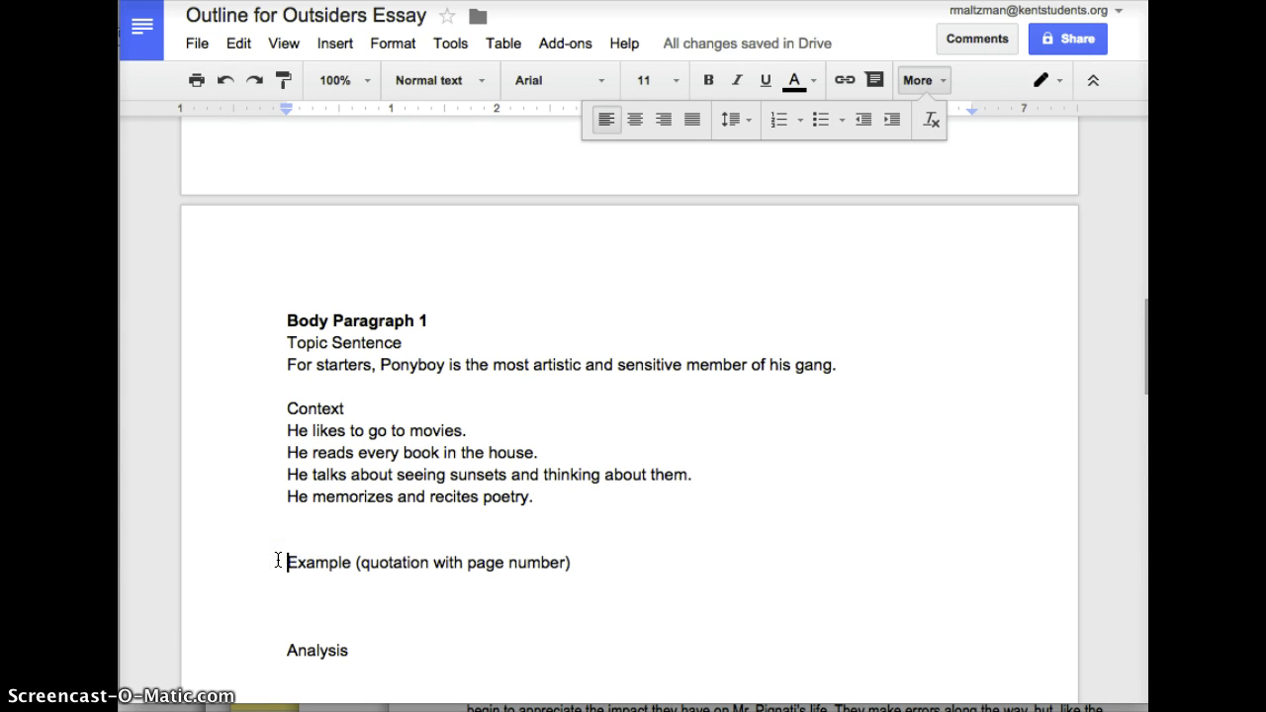
key("BackSpace")
left_click(595, 570)
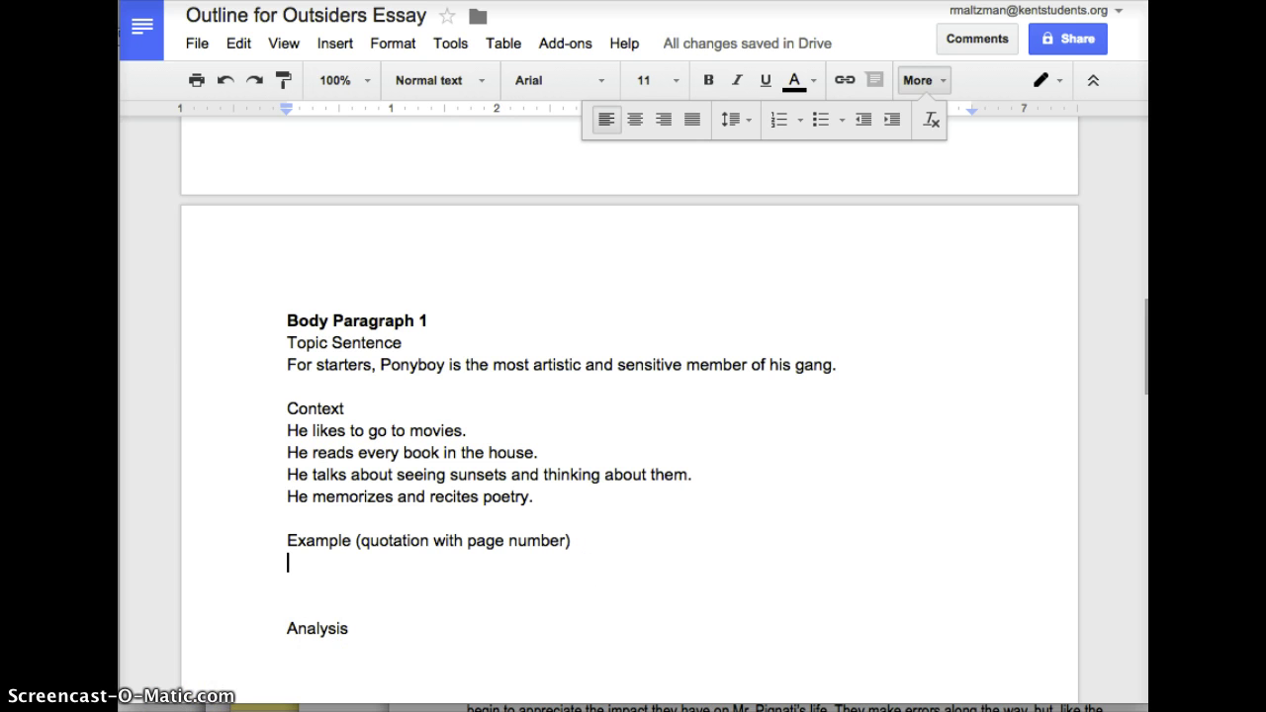
- Paste the page 78 book quotation under Example, then highlight the topic sentence and sunsets context line
type("\"I know,\" I said. \"Well,\" I said, thinking this over, \"you ain't like any of the gang. I mean, I couldn't tell Two-Bit or Steve or even Darry about the sunrise and clouds and stuff. I couldn't even remember that poem around them. I mean, they just don't dig. Just you and Sodapop. And maybe Cherry Valance.\" (page 78)")
scroll(461, 616, "down", 1)
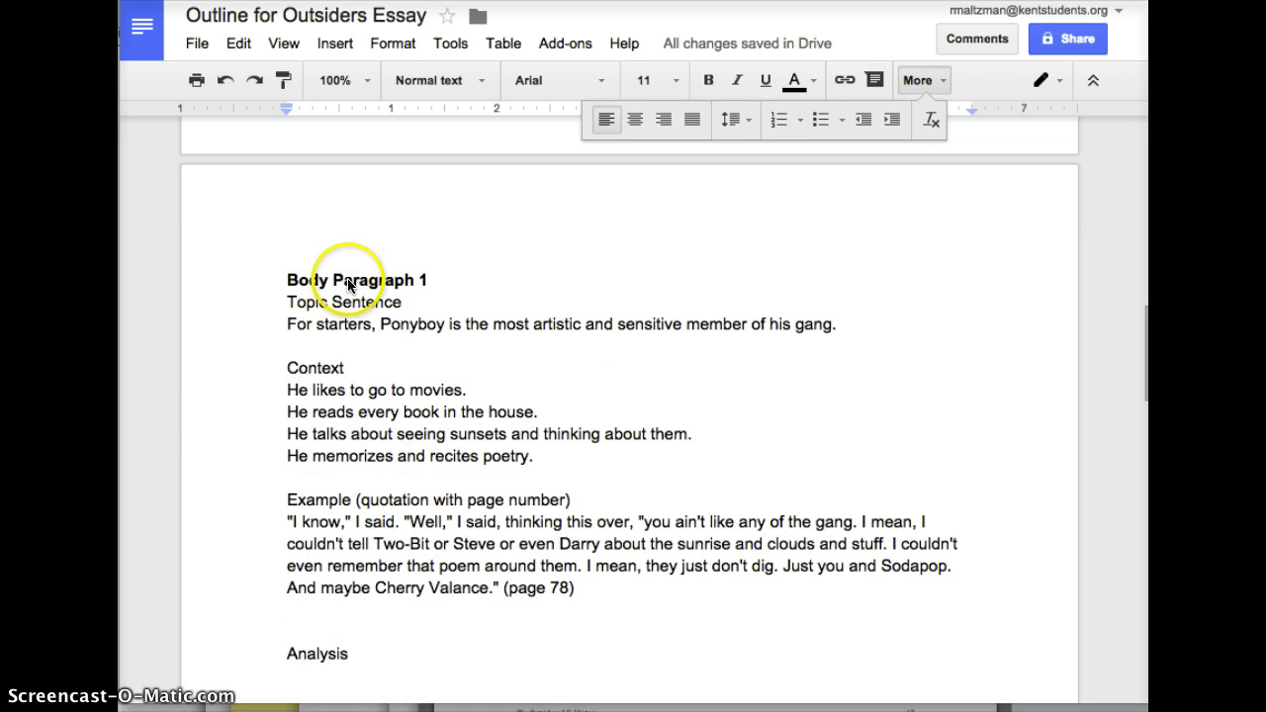
triple_click(355, 327)
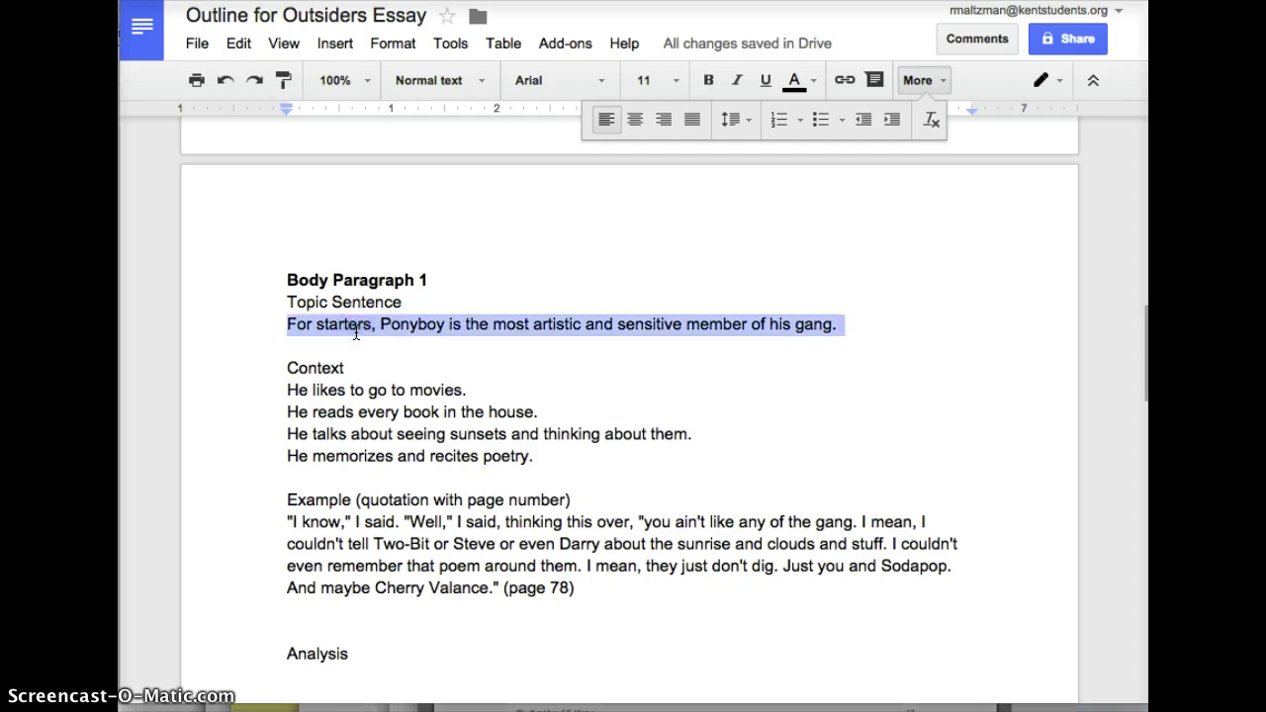
triple_click(369, 434)
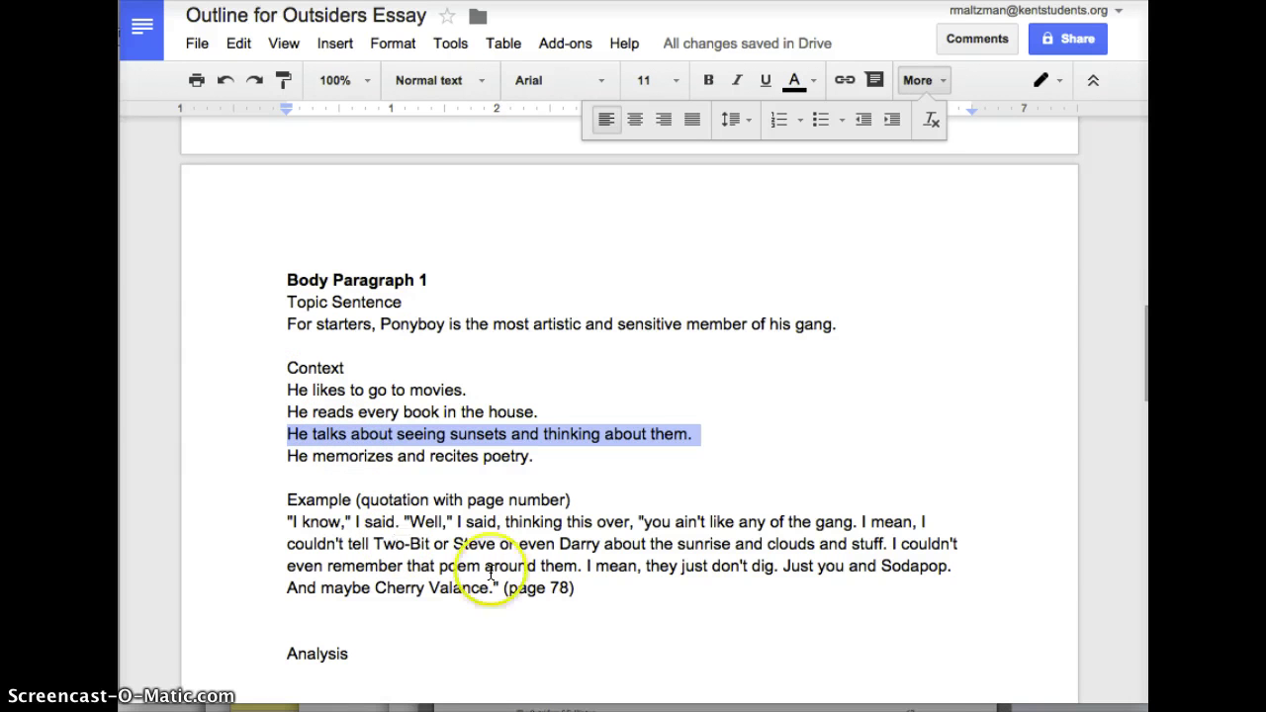
- Add the context line 'Quote below was said to Johnny after Pony recited poem to him.' after the poetry line
left_click(574, 458)
key("Return")
type("Quo")
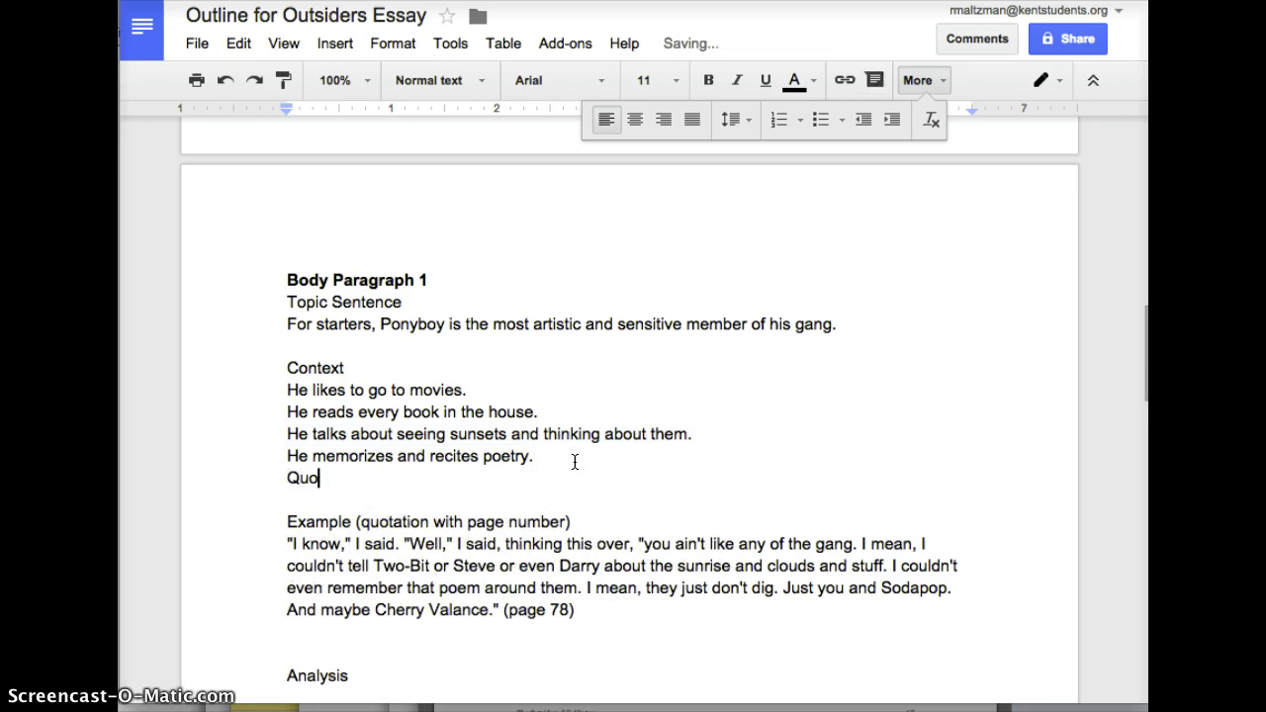
type("te below was sa")
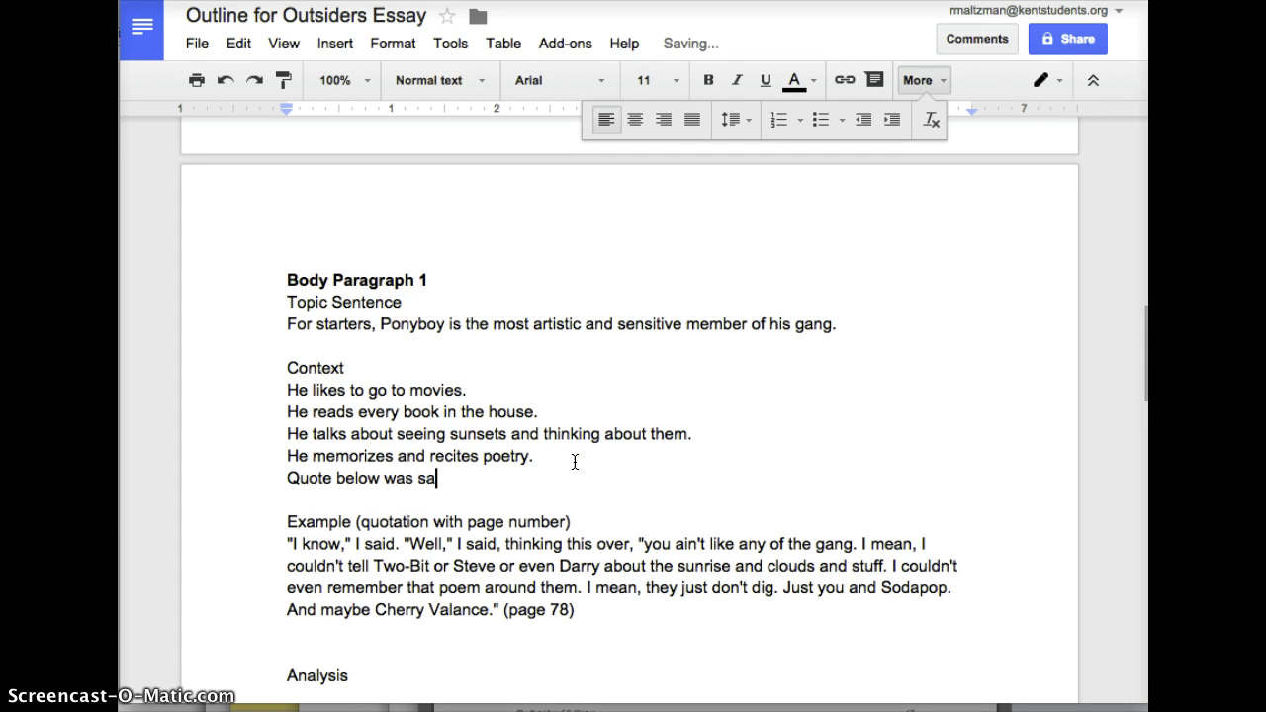
type("id to Johnny a")
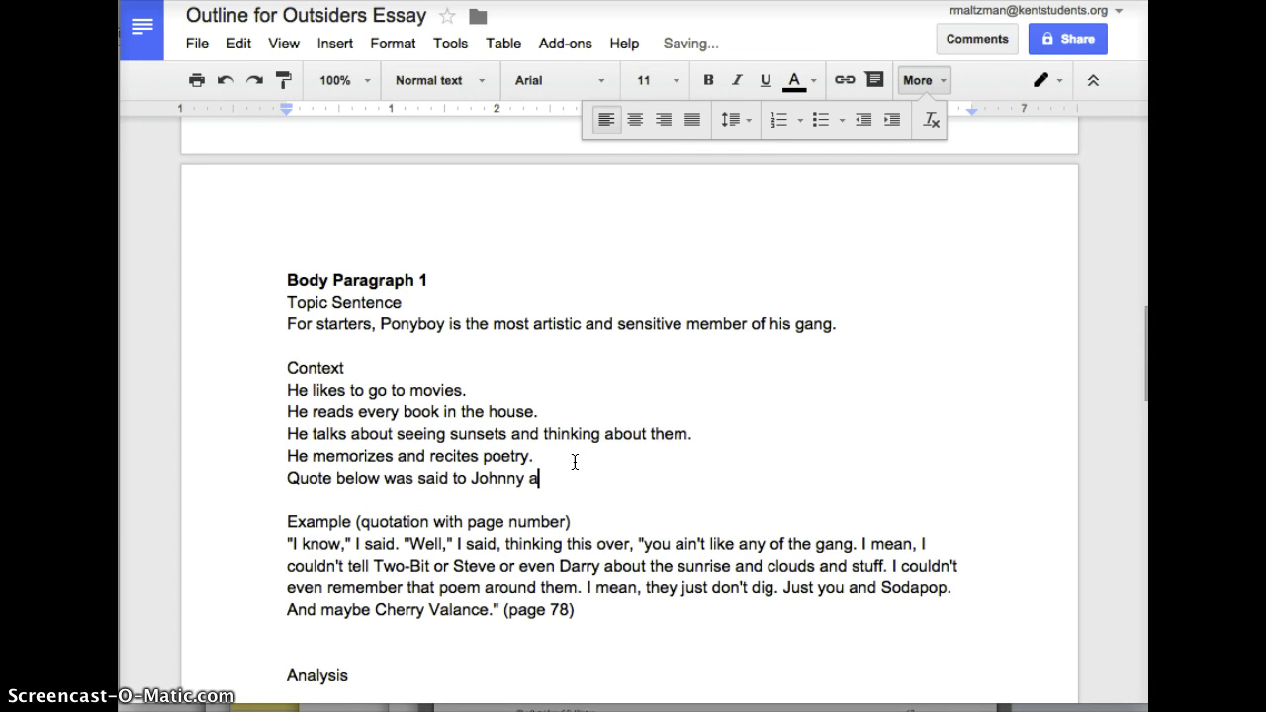
type("fter Pony recited poem to")
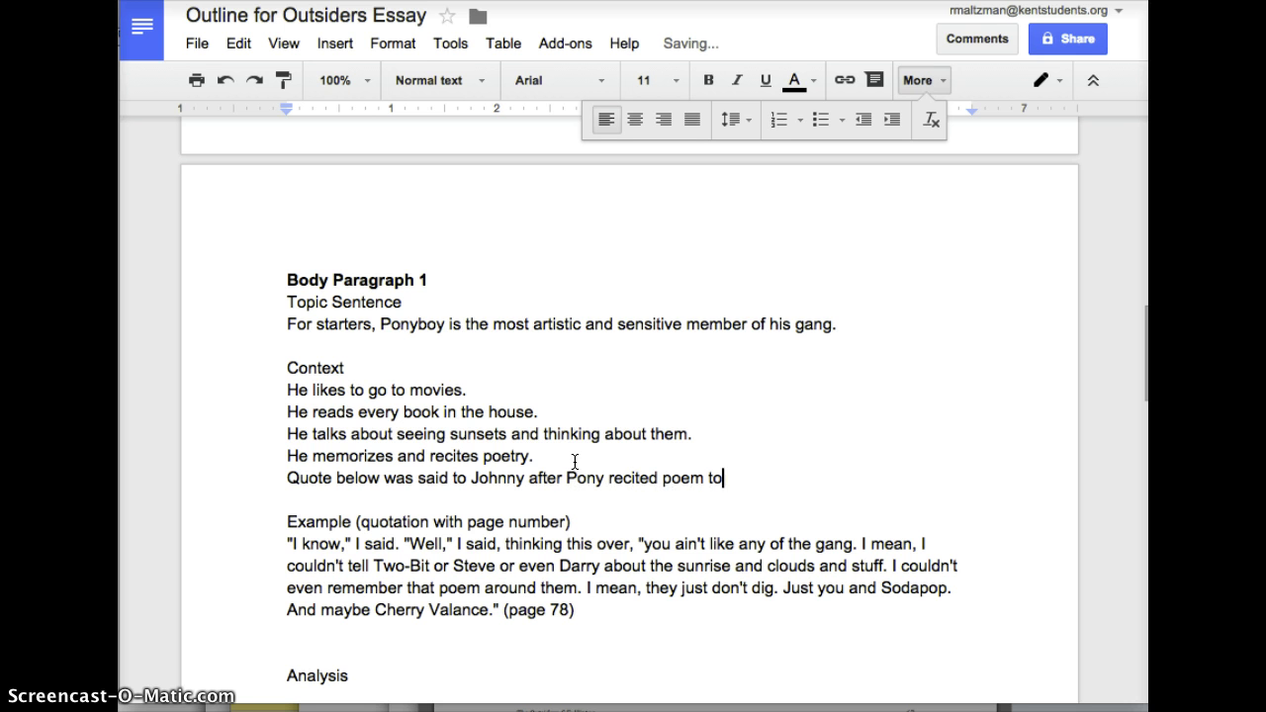
type(" him.")
scroll(574, 462, "down", 4)
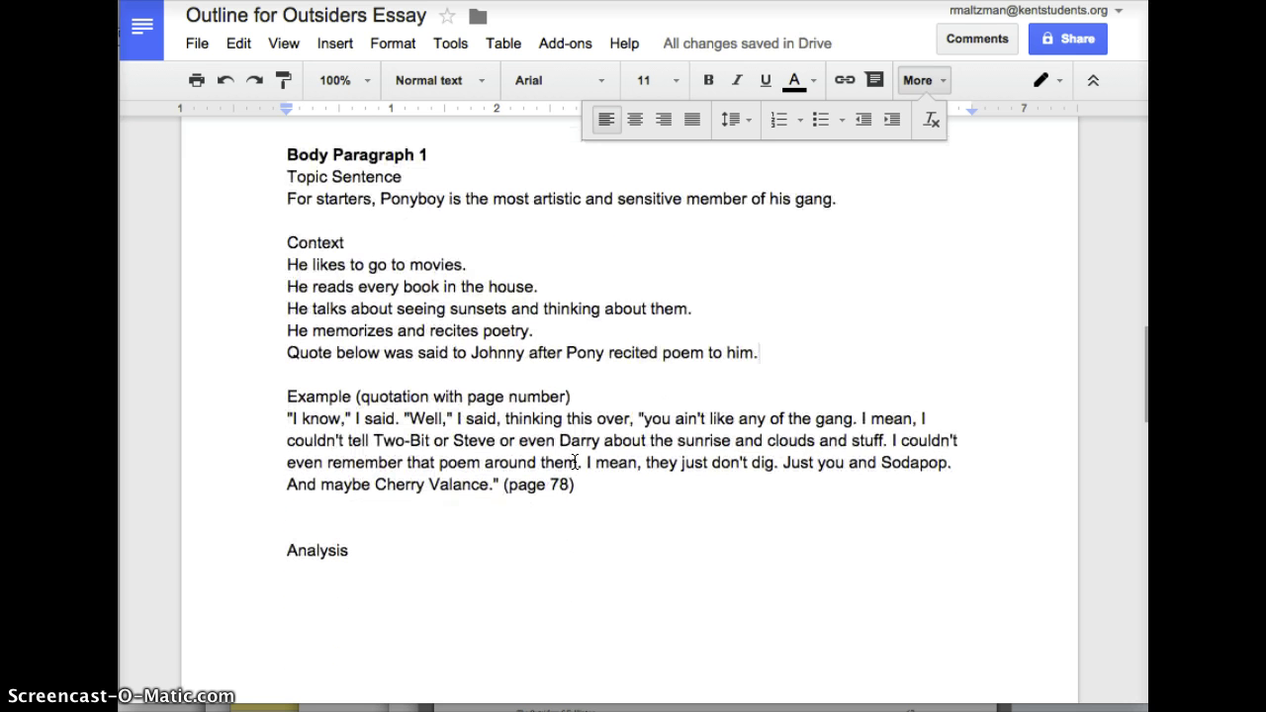
- Remove the blank line above Analysis and write 'This shows that Pony doesn't really fit in with his own gang or even his brothers.'
left_click(339, 477)
left_click(286, 478)
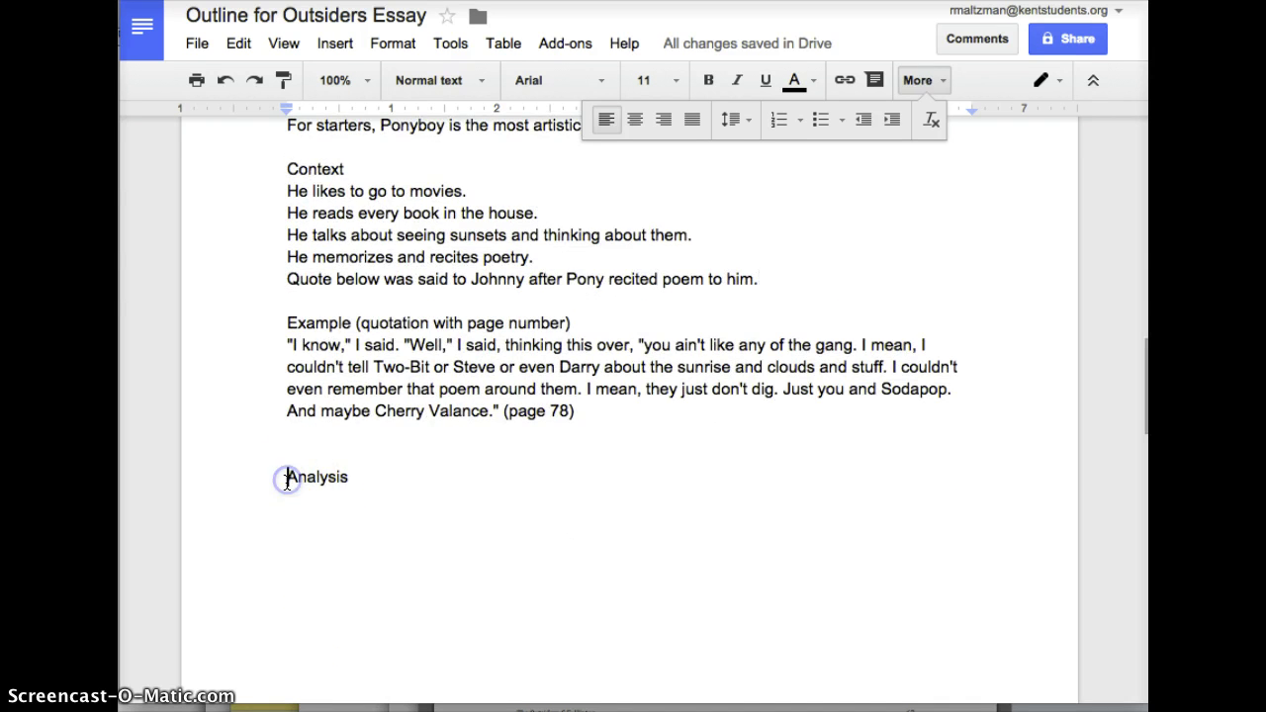
key("BackSpace")
left_click(351, 495)
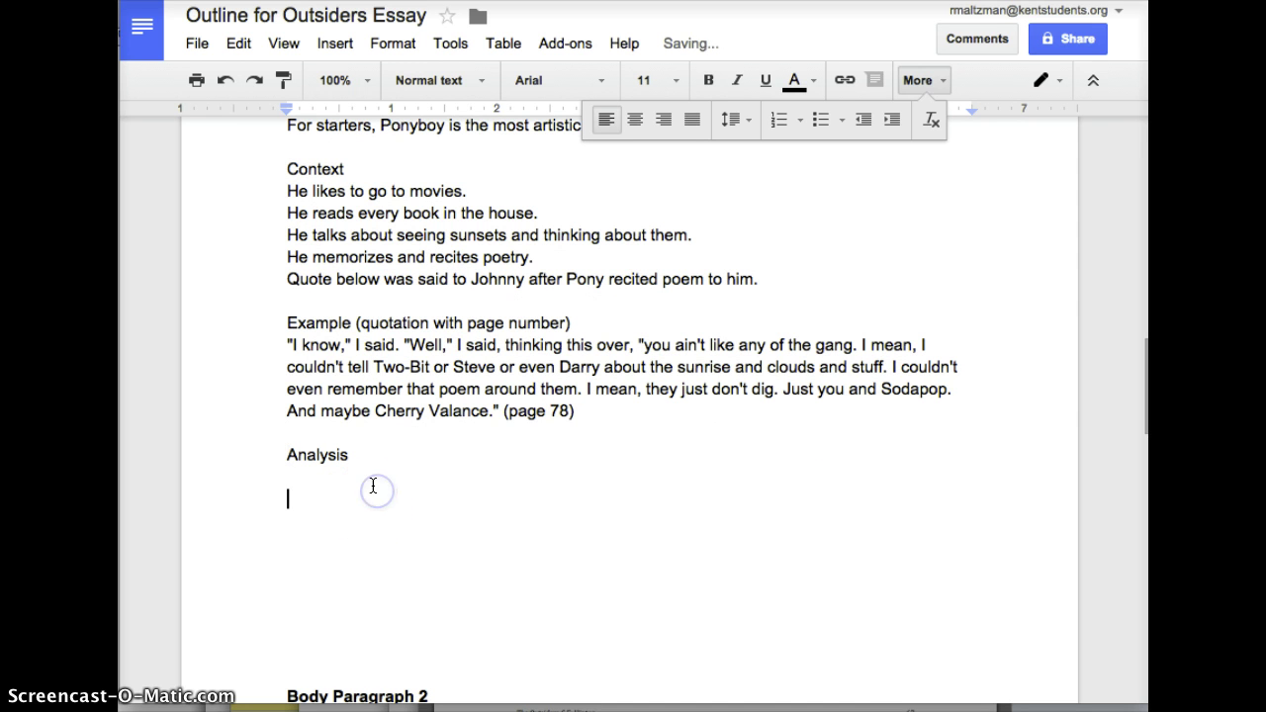
key("Up")
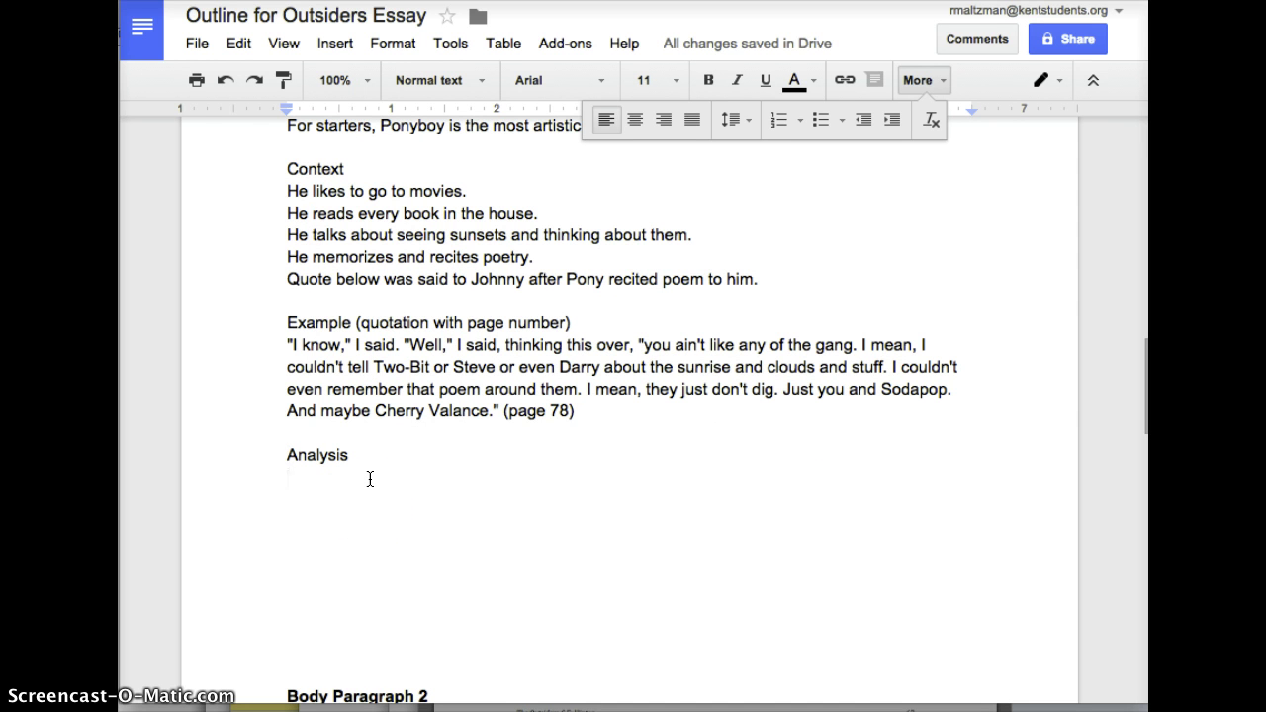
type("This")
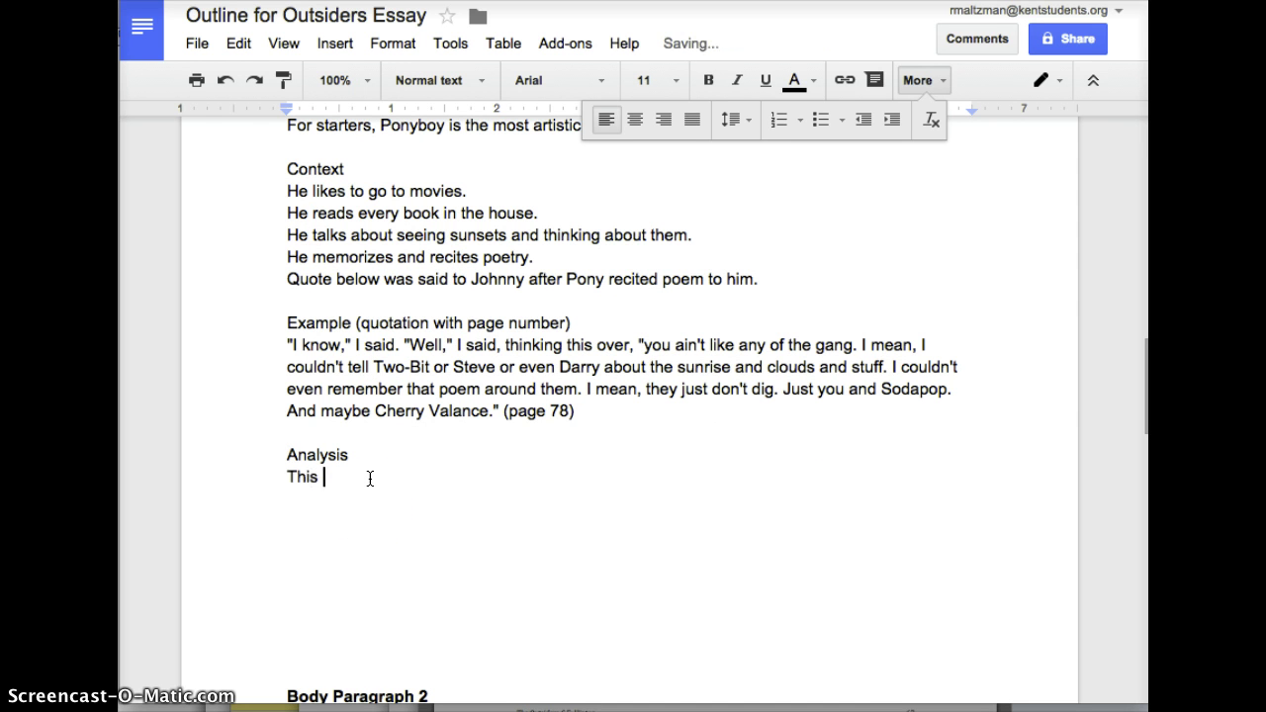
type(" shows that Pony doesn't really fi")
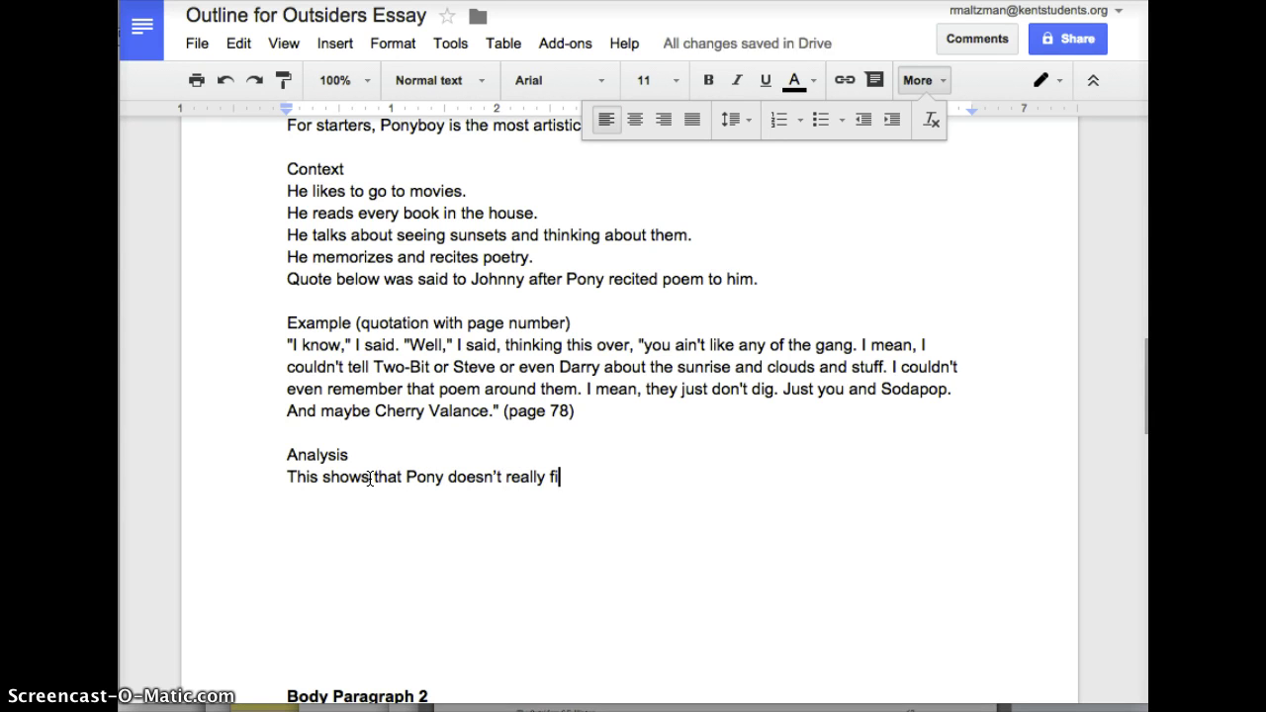
type("t in t")
key("BackSpace")
type("with")
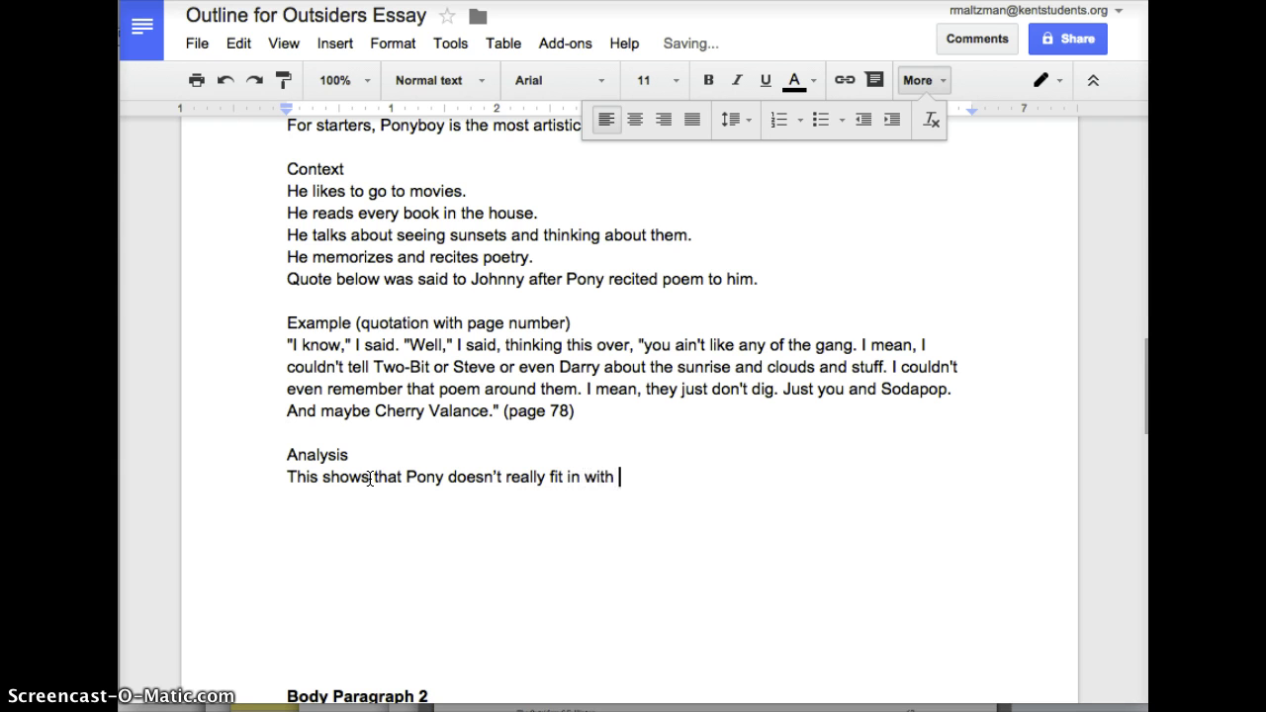
type(" his own gang o")
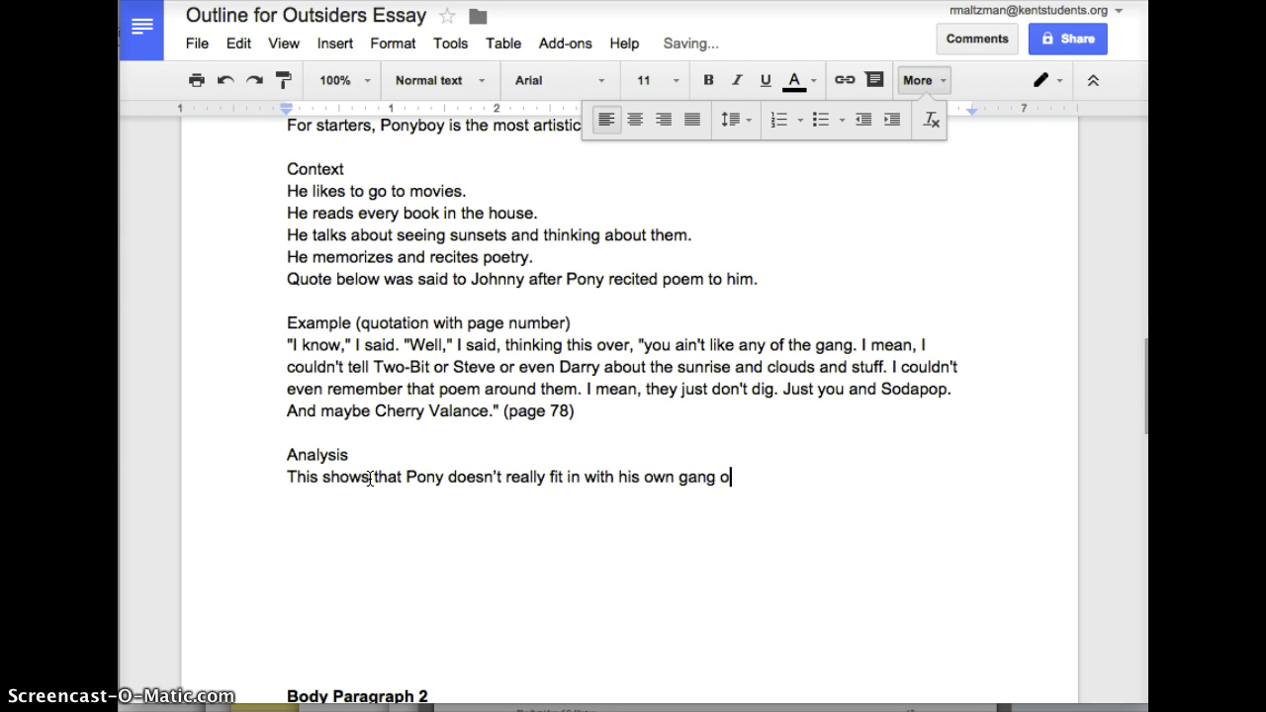
type("r even his brothers.")
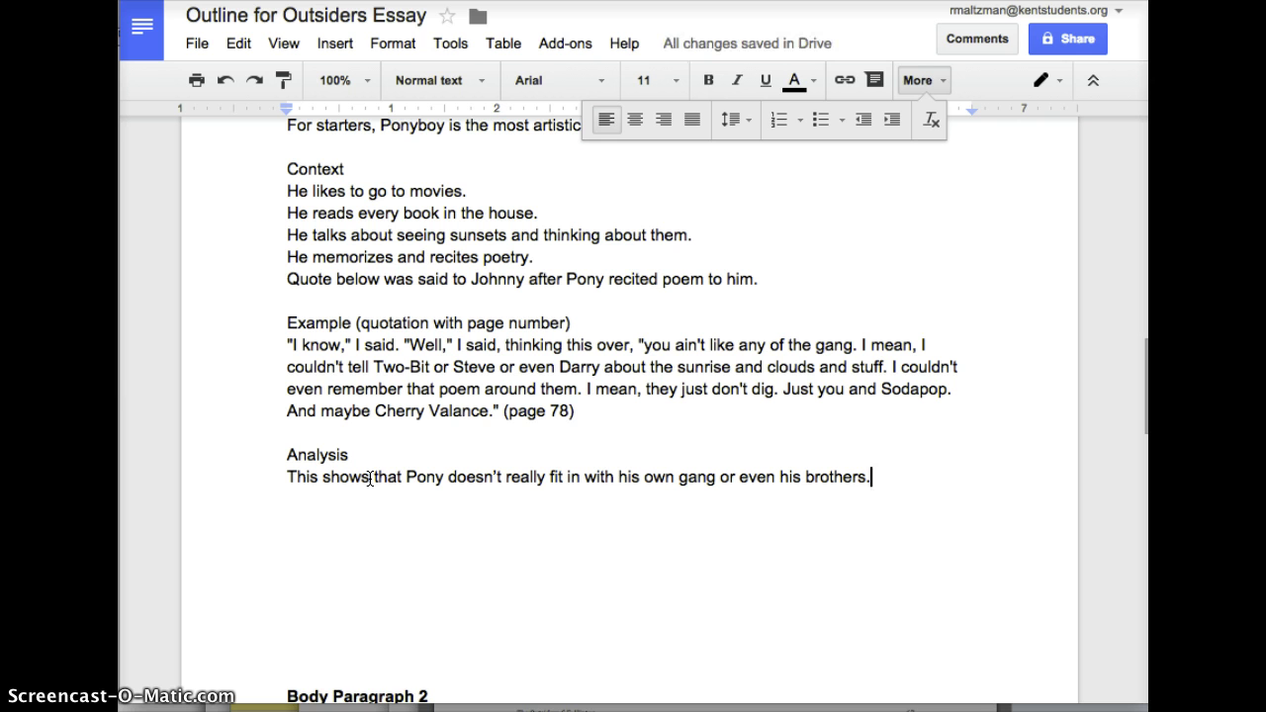
- Add a second analysis sentence about Pony not relating well to Darry, a reason they don't get each other
key("Return")
type("This")
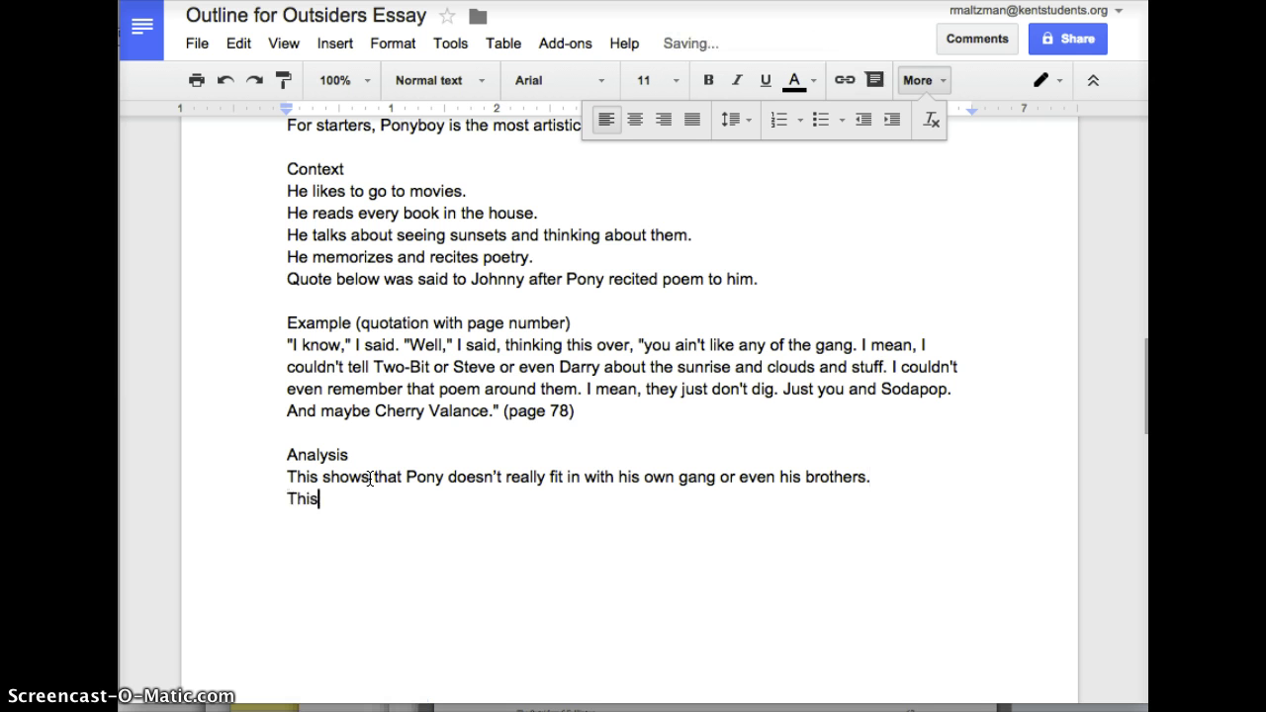
type(" shows that Pony d")
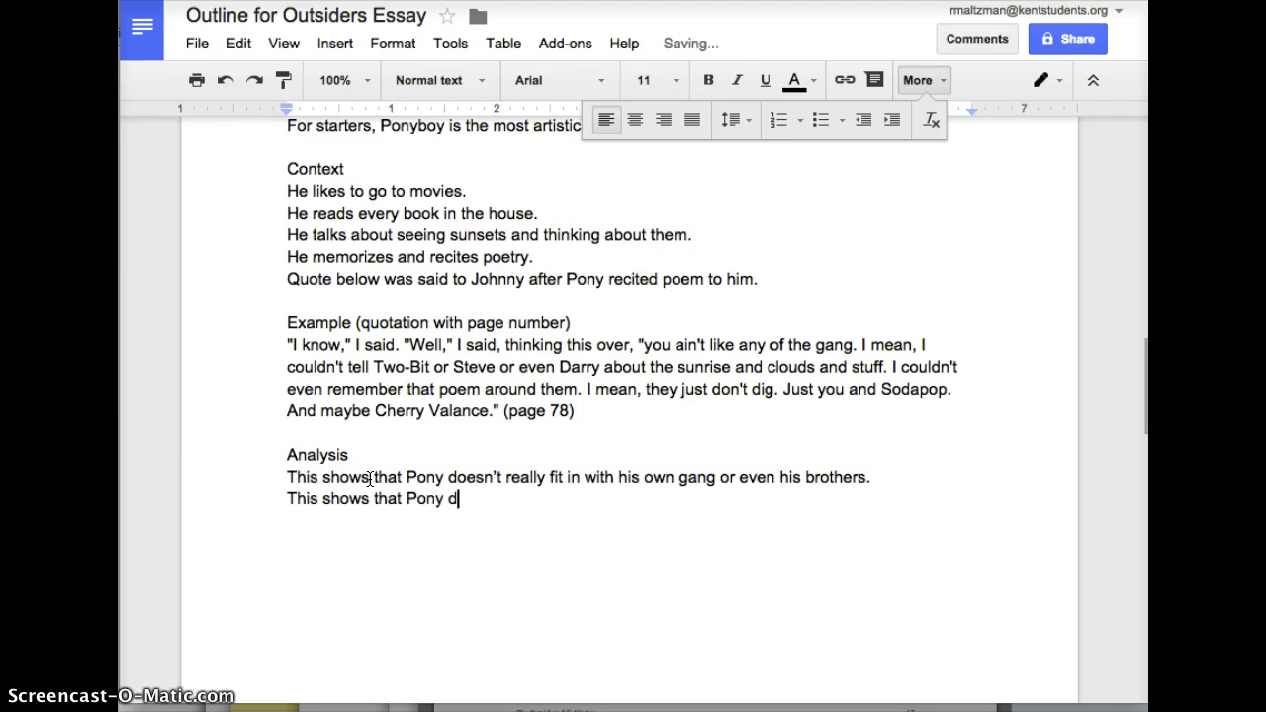
type("oesn't really relate")
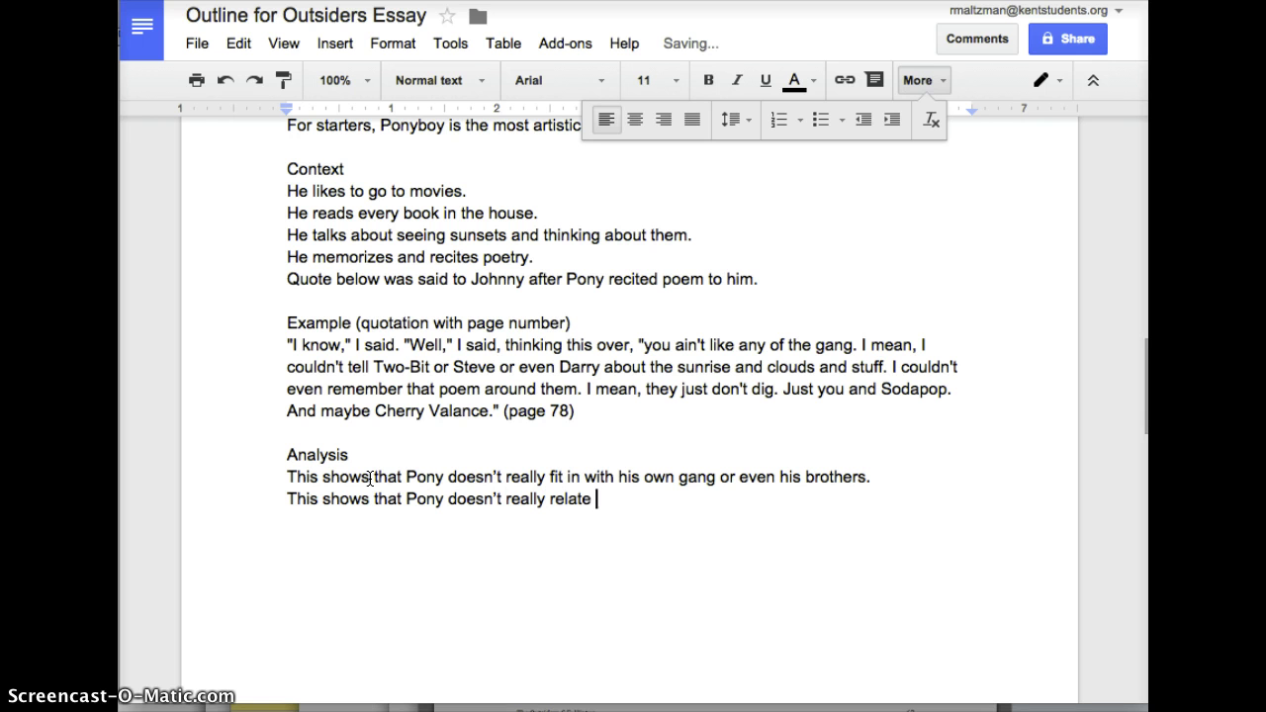
type(" will to Darry and ")
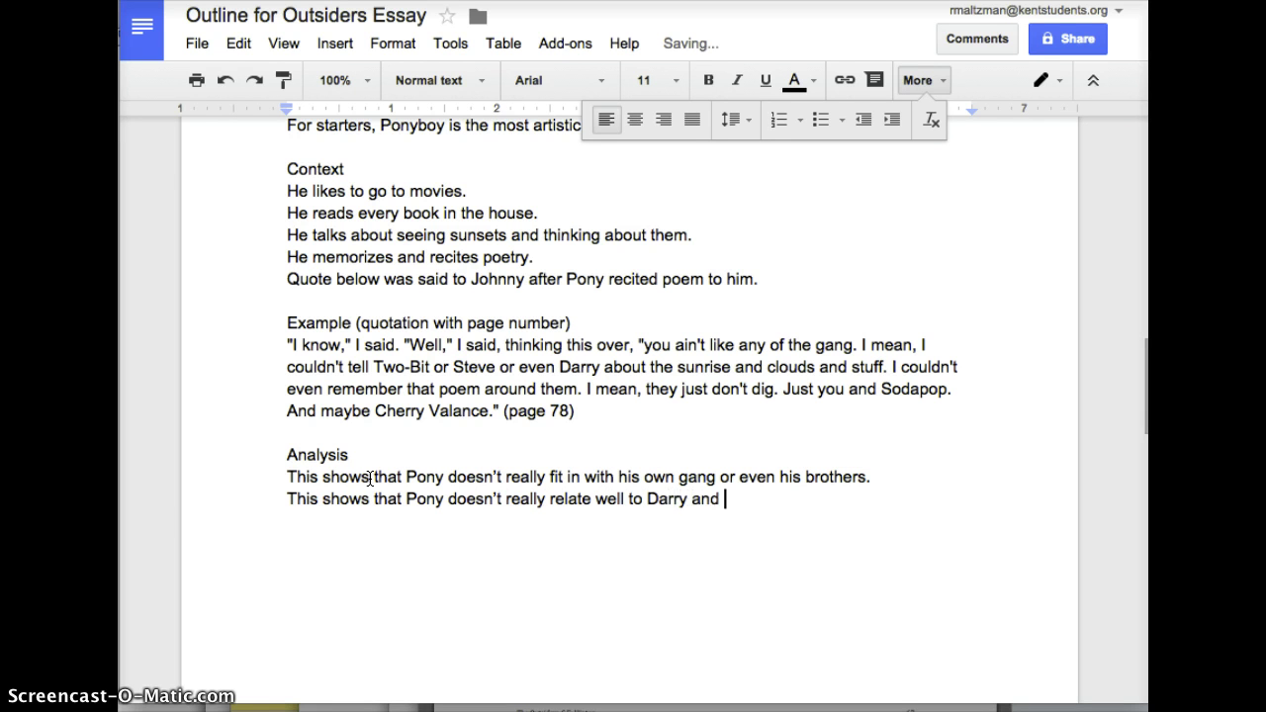
type("could be a reas")
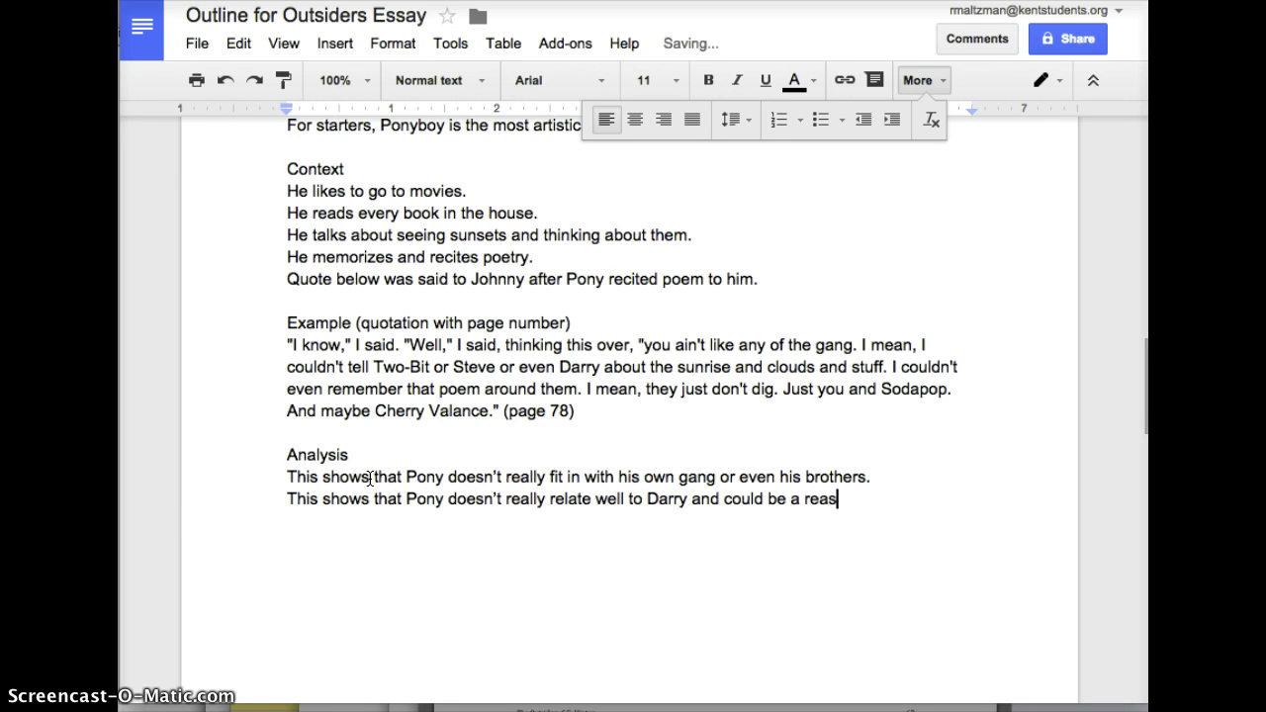
type("on why they don")
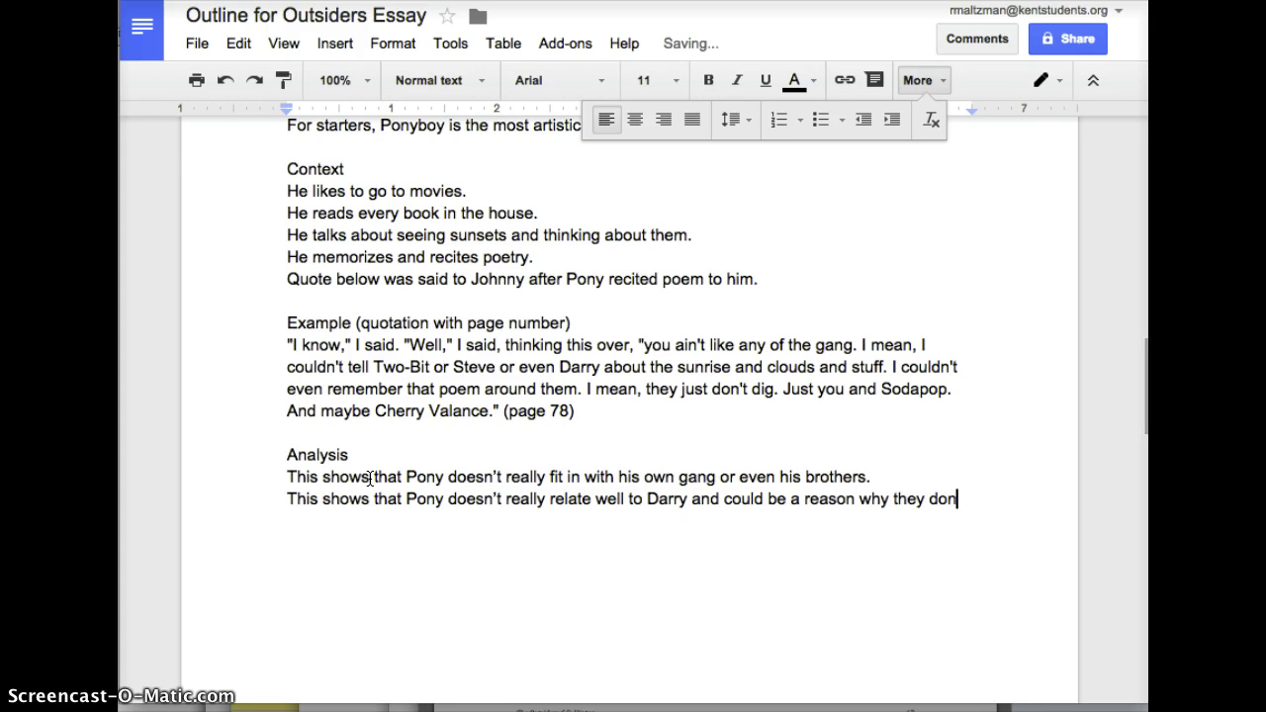
type("'t et")
key("BackSpace")
key("BackSpace")
type("get each other.")
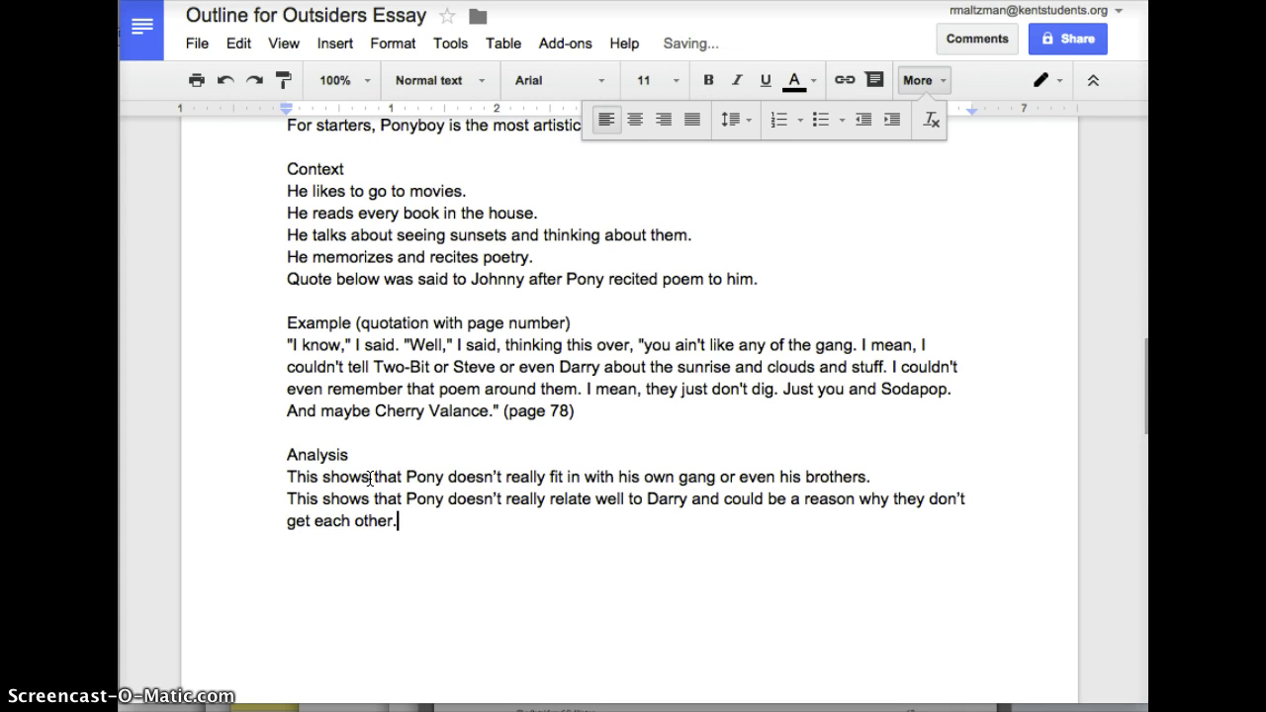
- Add the third analysis line 'This shows why Pony feels connected to Cherry Valance'
key("Return")
type("This sho")
key("BackSpace")
key("BackSpace")
type("shows ")
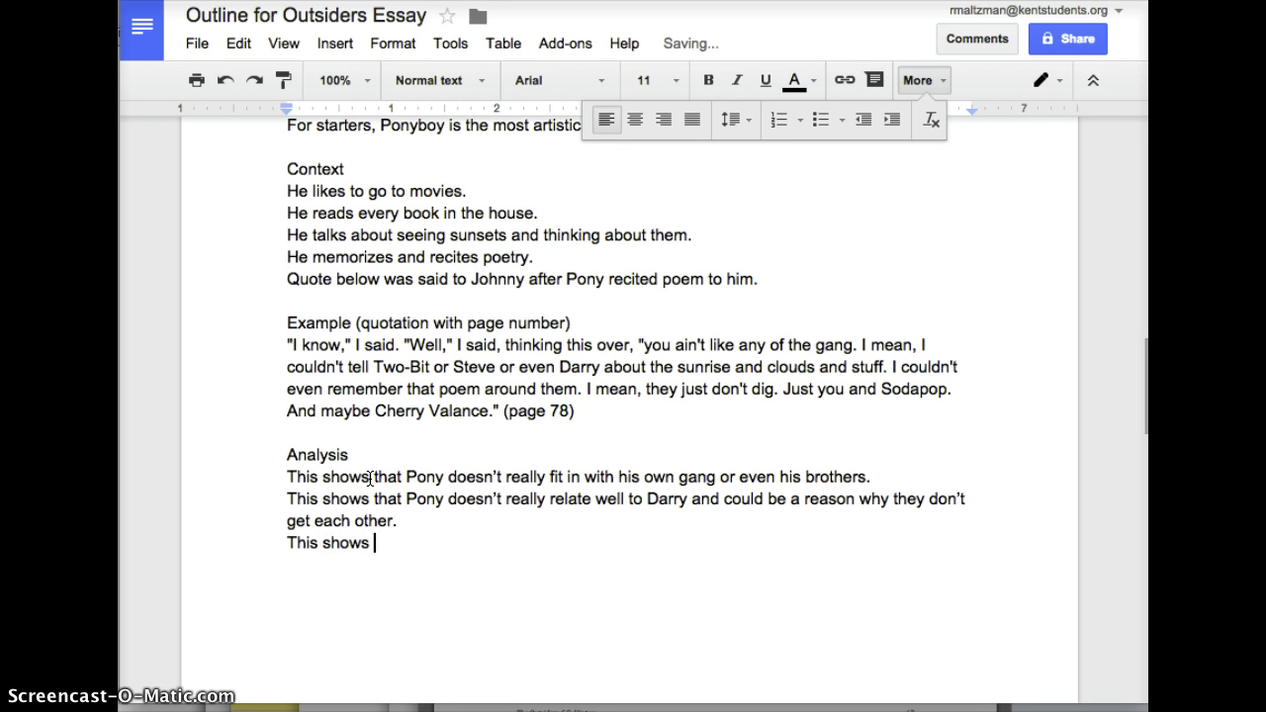
type("why Pony feels connected to")
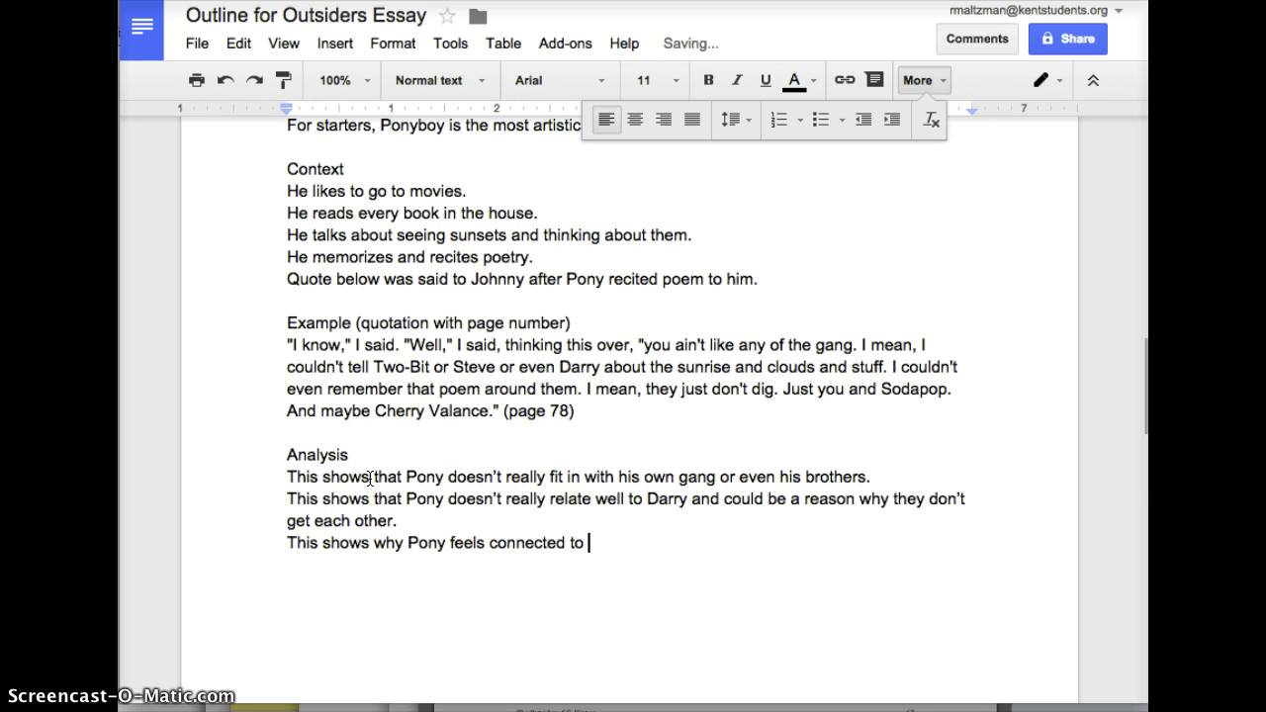
type(" Cherry Vala")
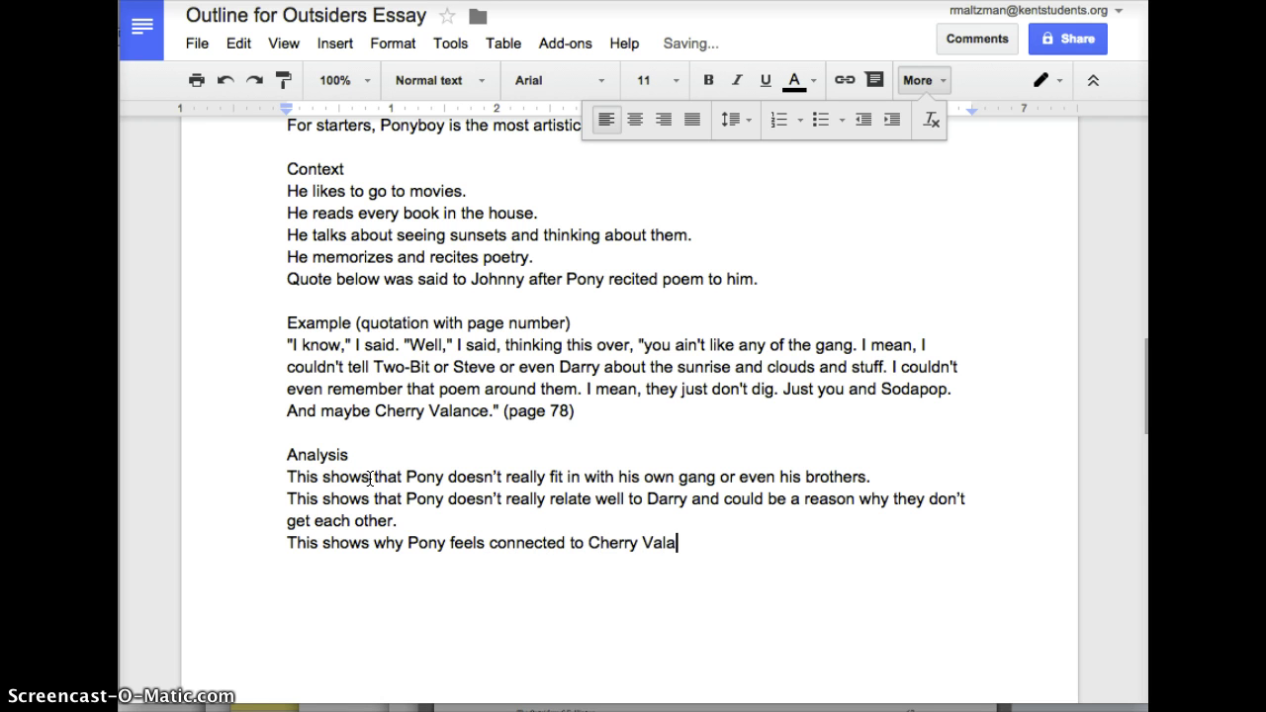
type("nce.")
scroll(370, 480, "up", 3)
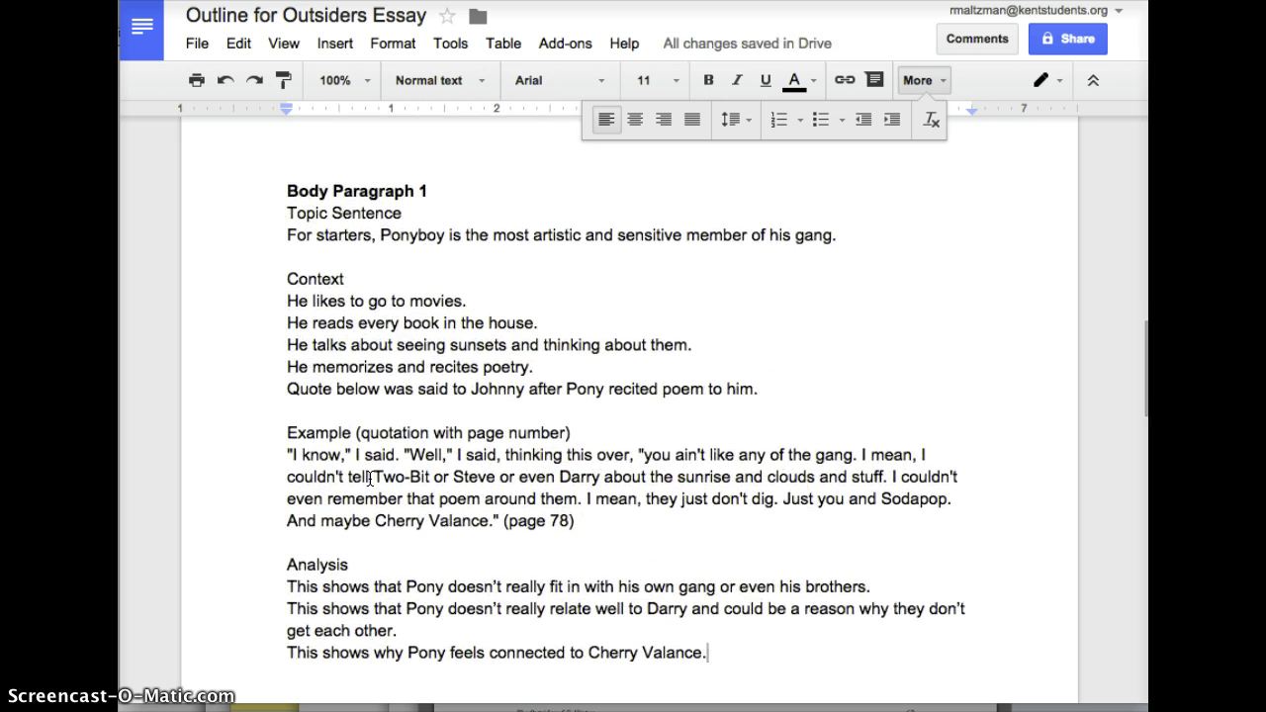
left_click(289, 188)
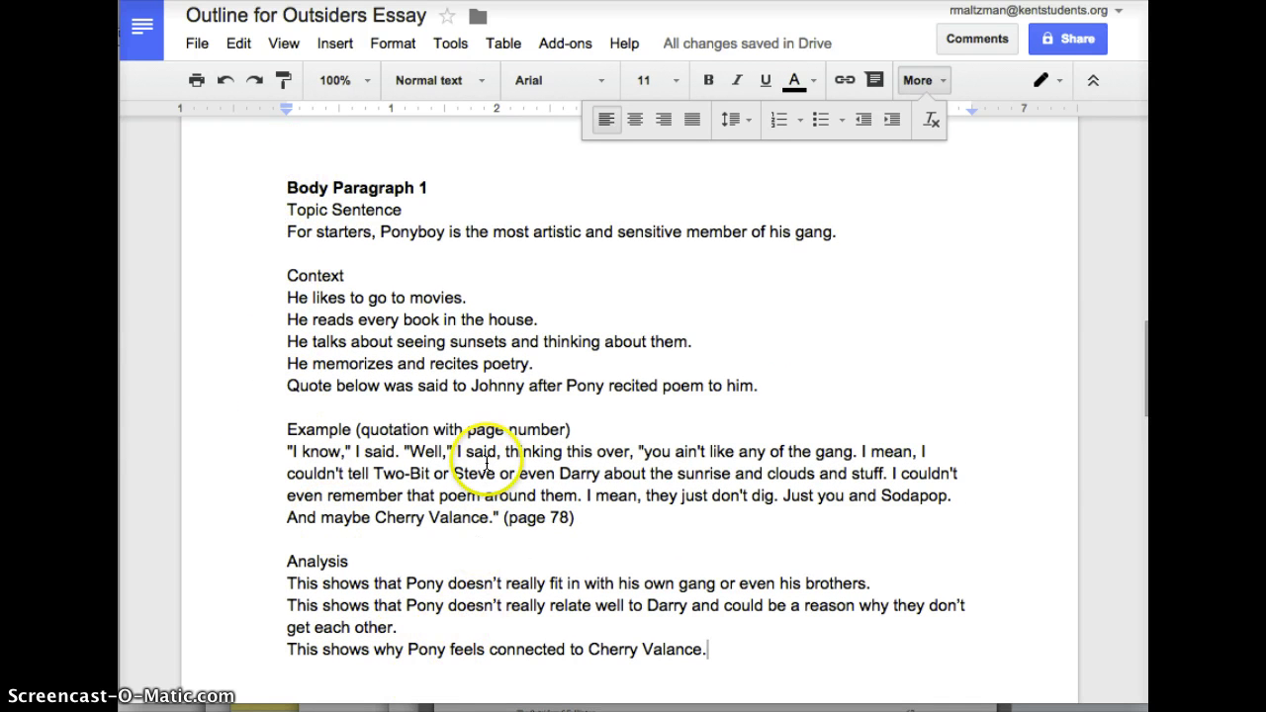
left_click_drag(285, 182, 794, 648)
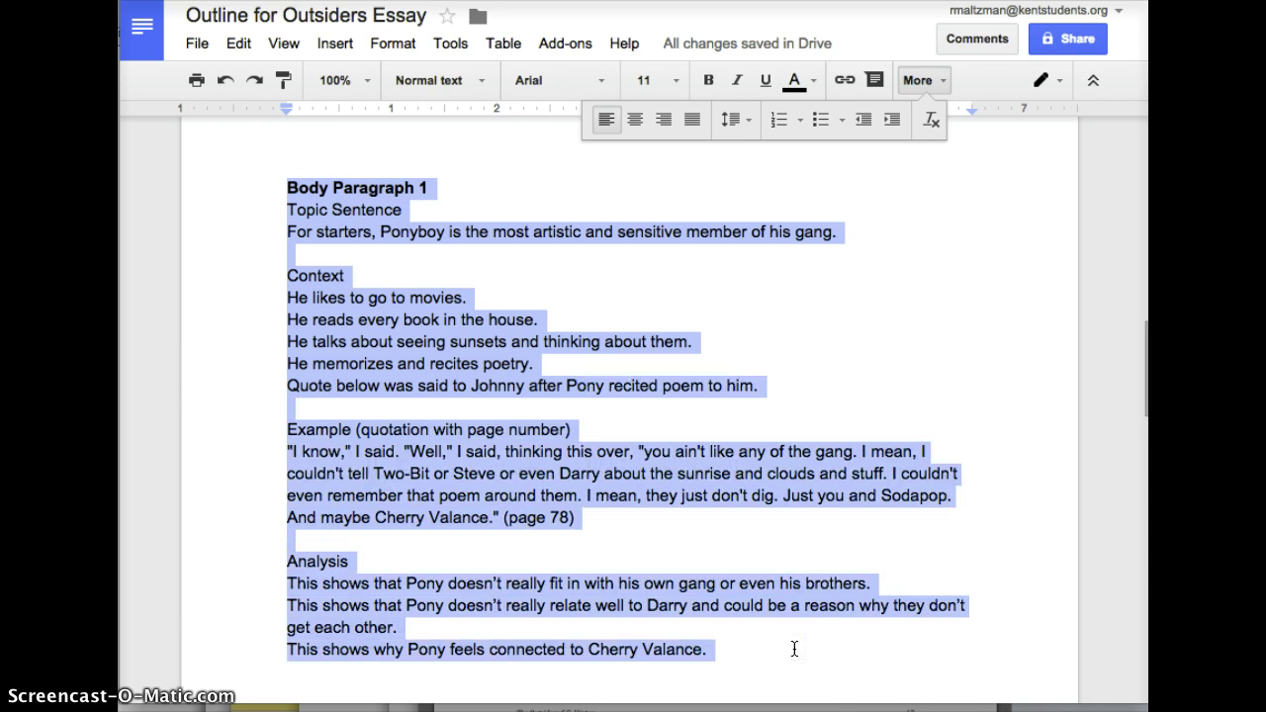
scroll(794, 648, "up", 20)
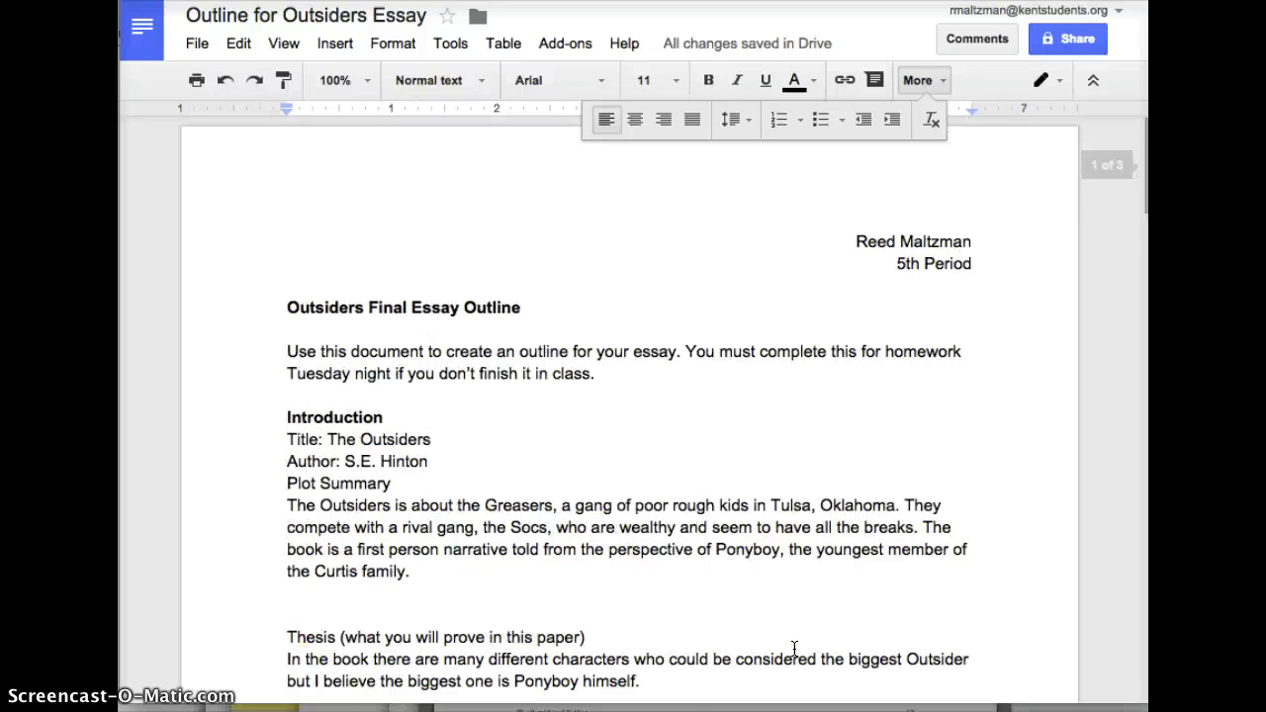
left_click_drag(685, 663, 430, 559)
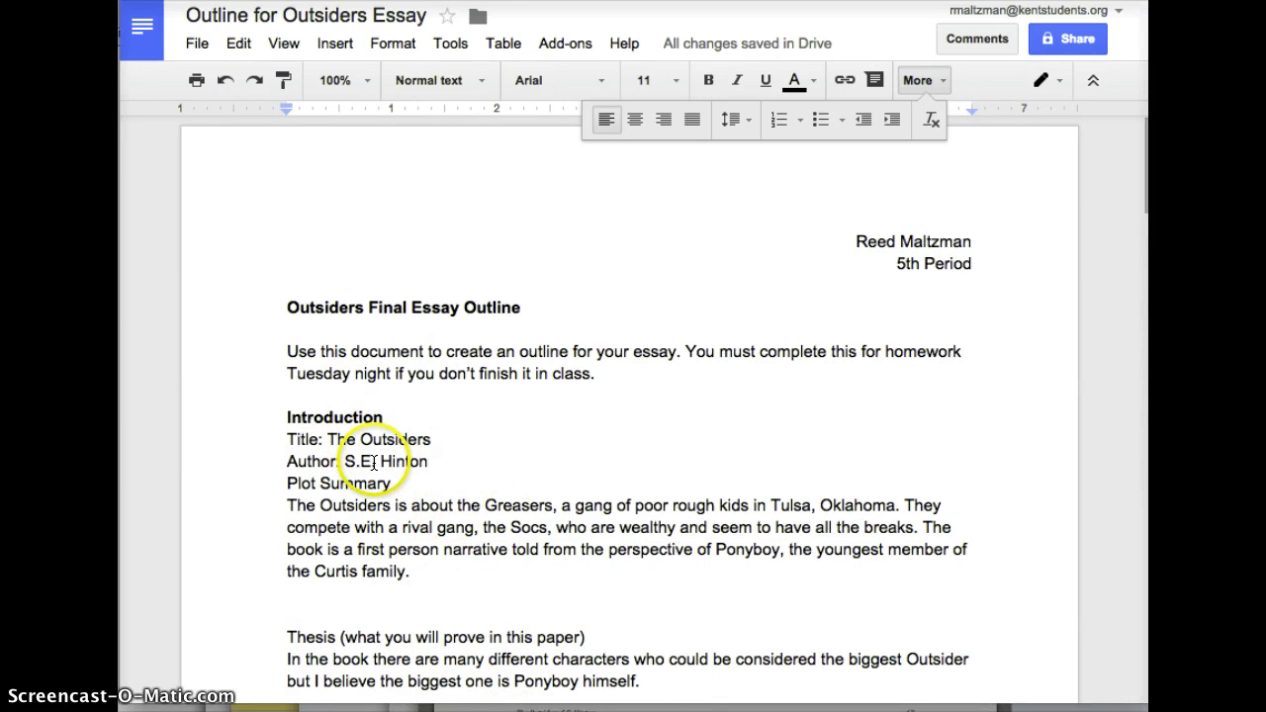
triple_click(366, 534)
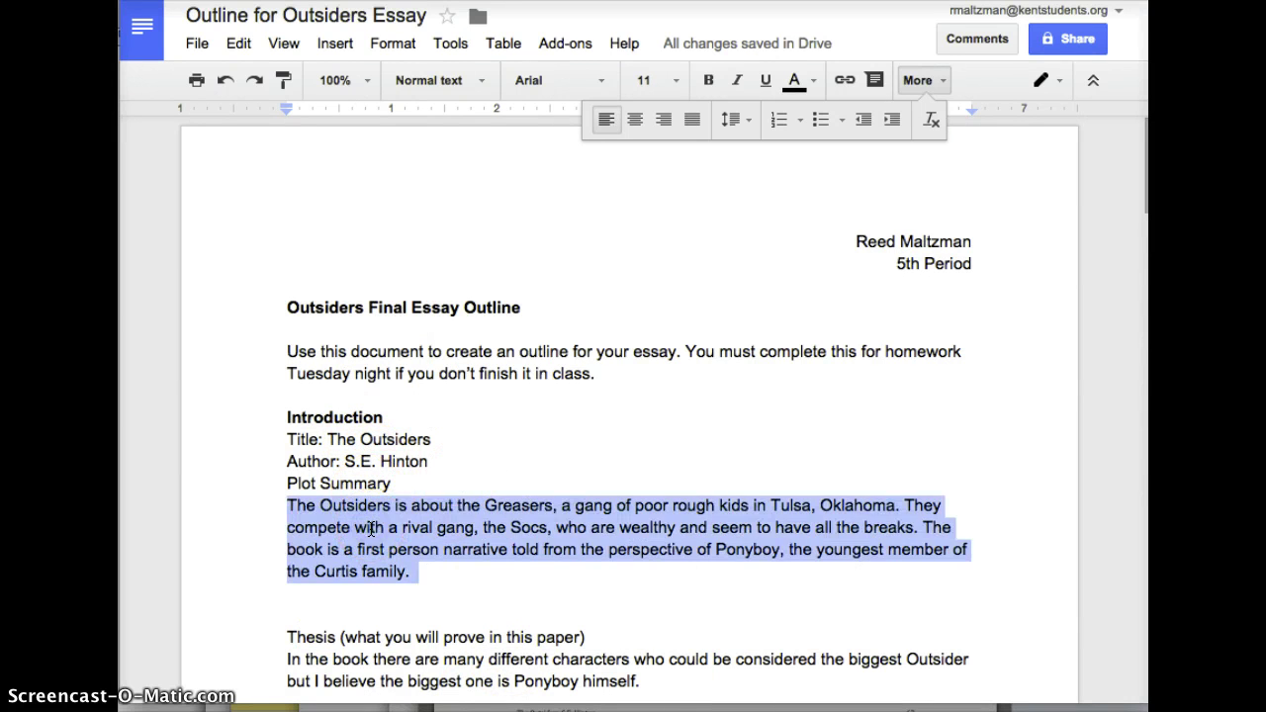
scroll(371, 528, "down", 2)
scroll(371, 528, "down", 1)
triple_click(372, 546)
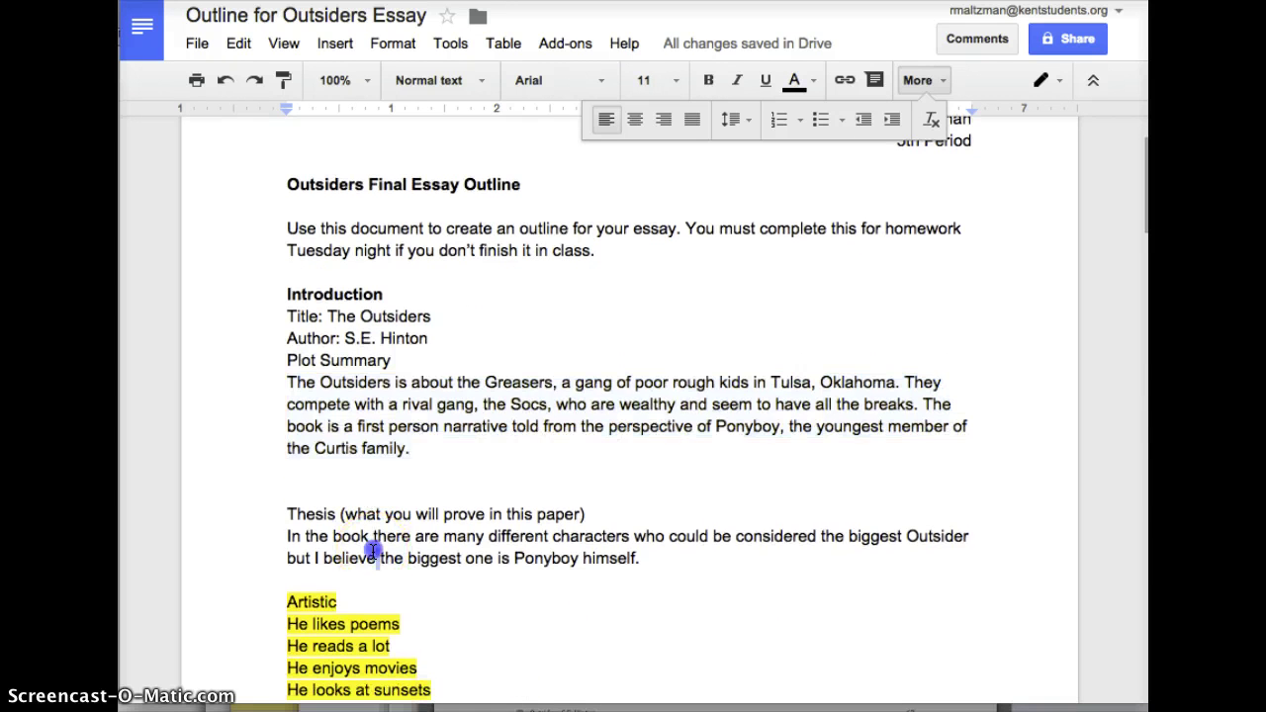
scroll(372, 551, "down", 8)
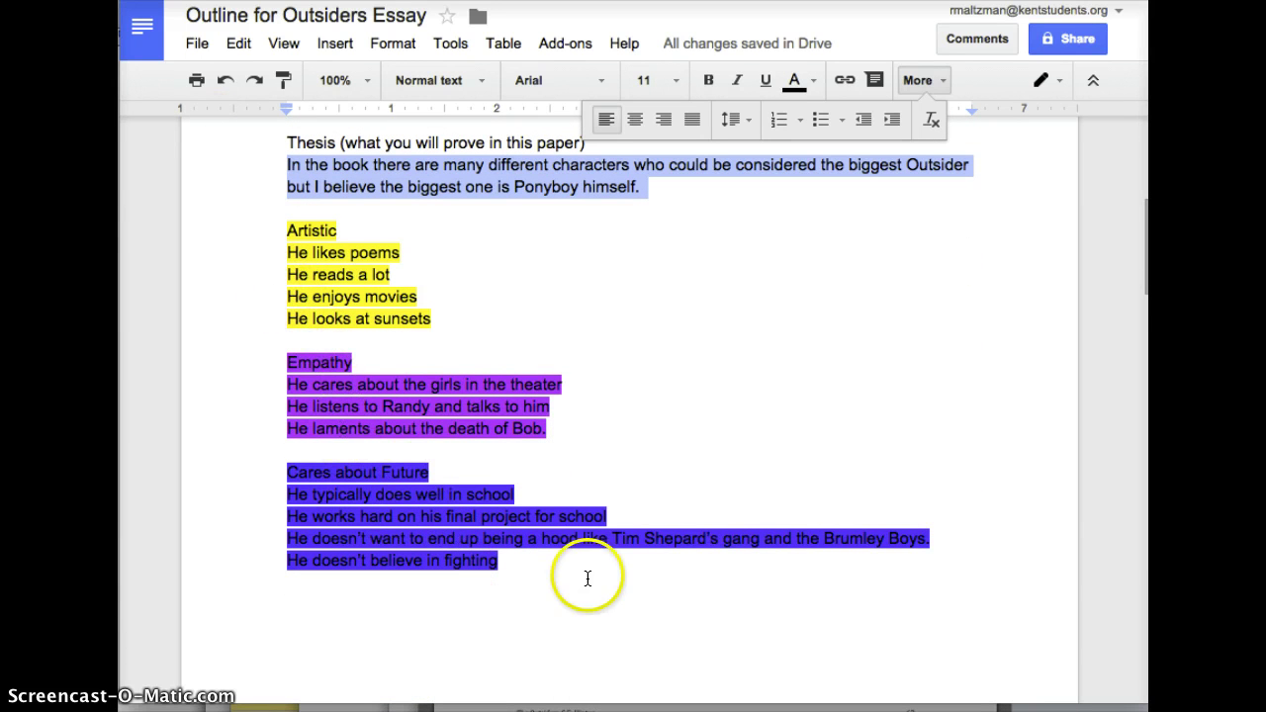
scroll(607, 603, "down", 14)
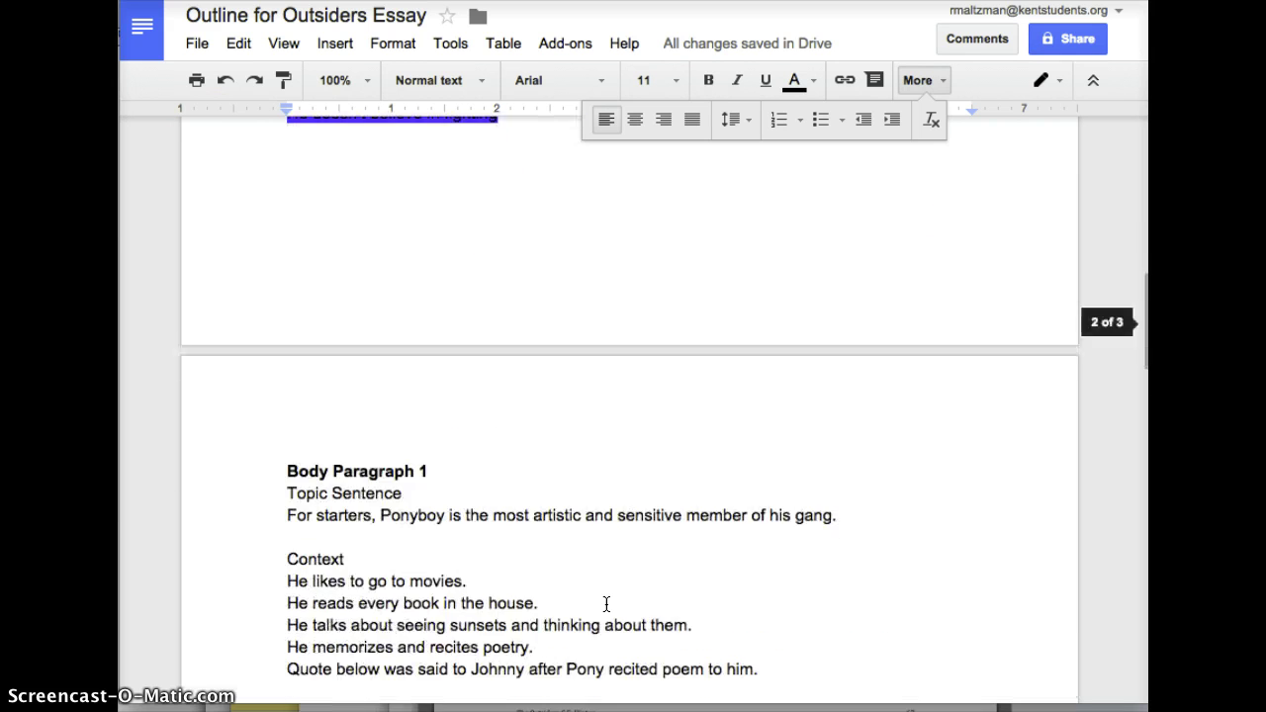
scroll(606, 603, "down", 3)
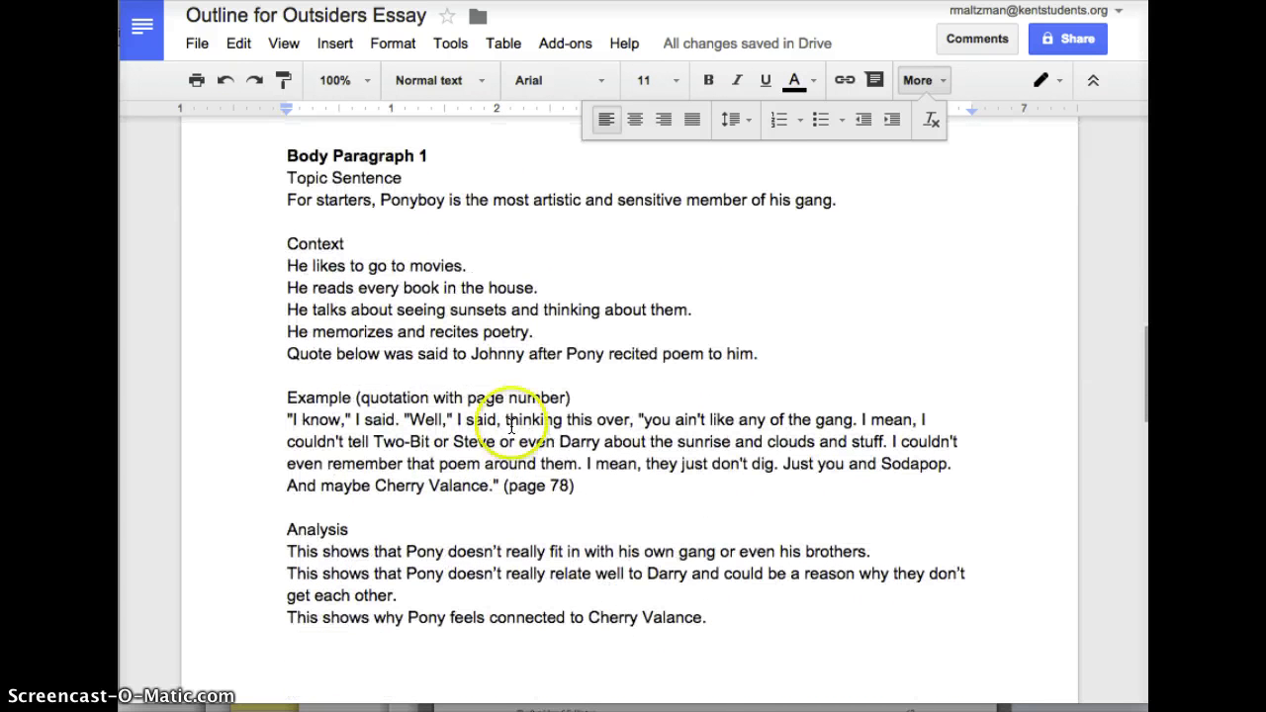
triple_click(425, 198)
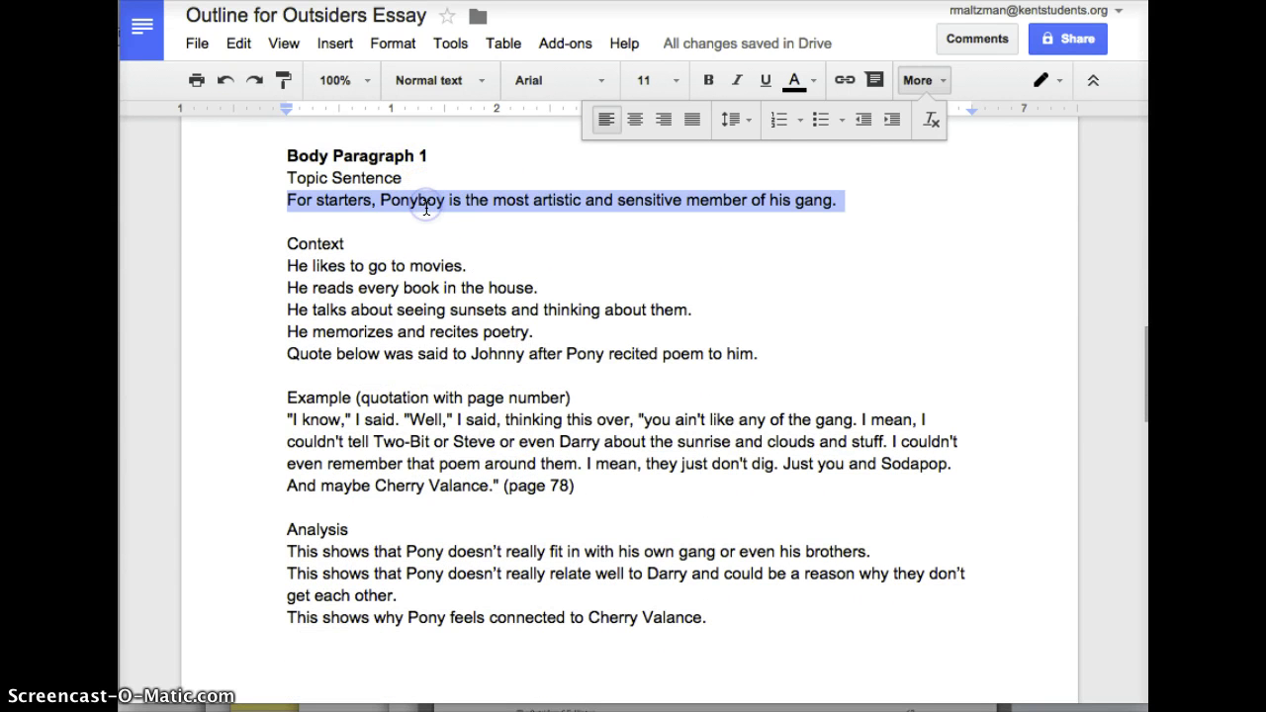
left_click(285, 266)
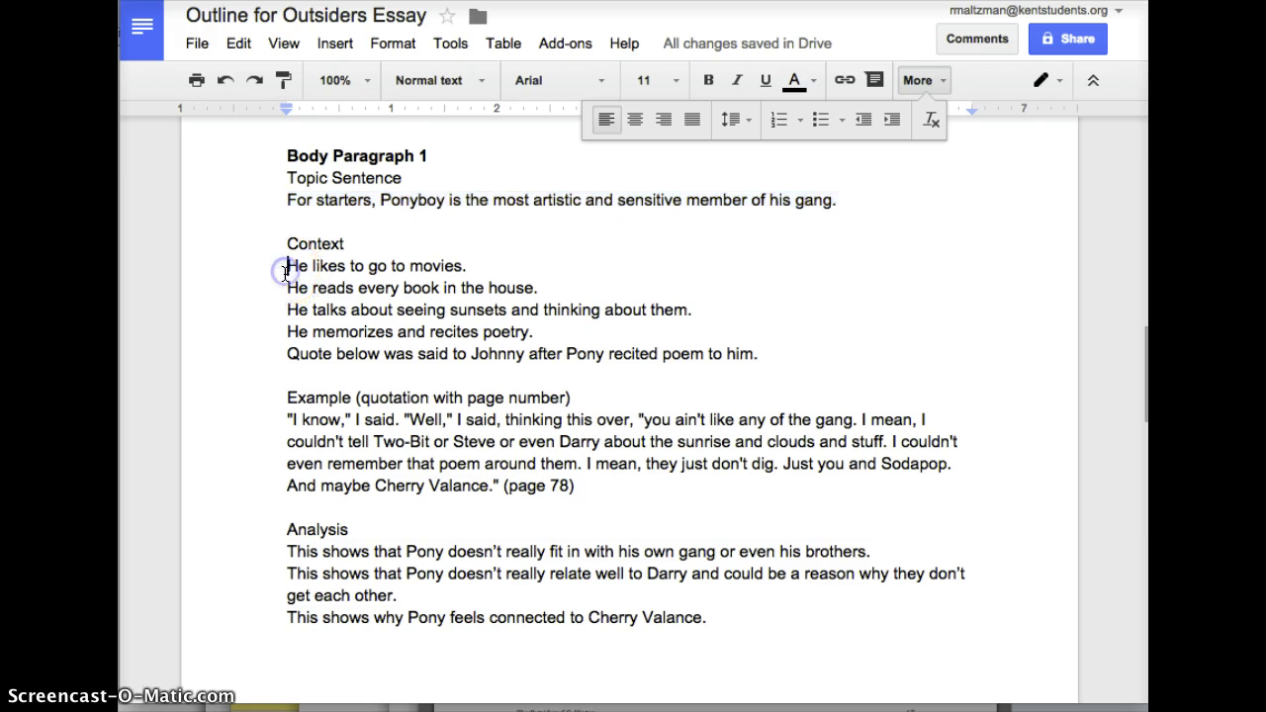
left_click(791, 351)
double_click(663, 461)
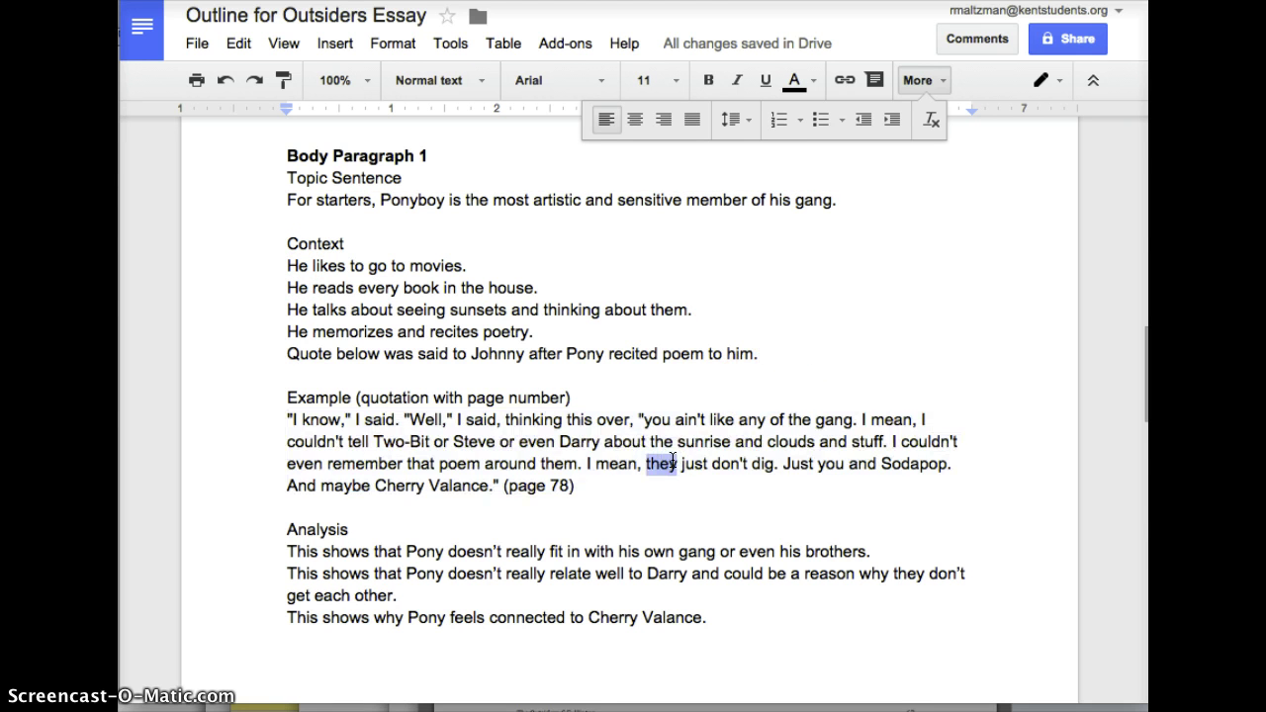
triple_click(662, 461)
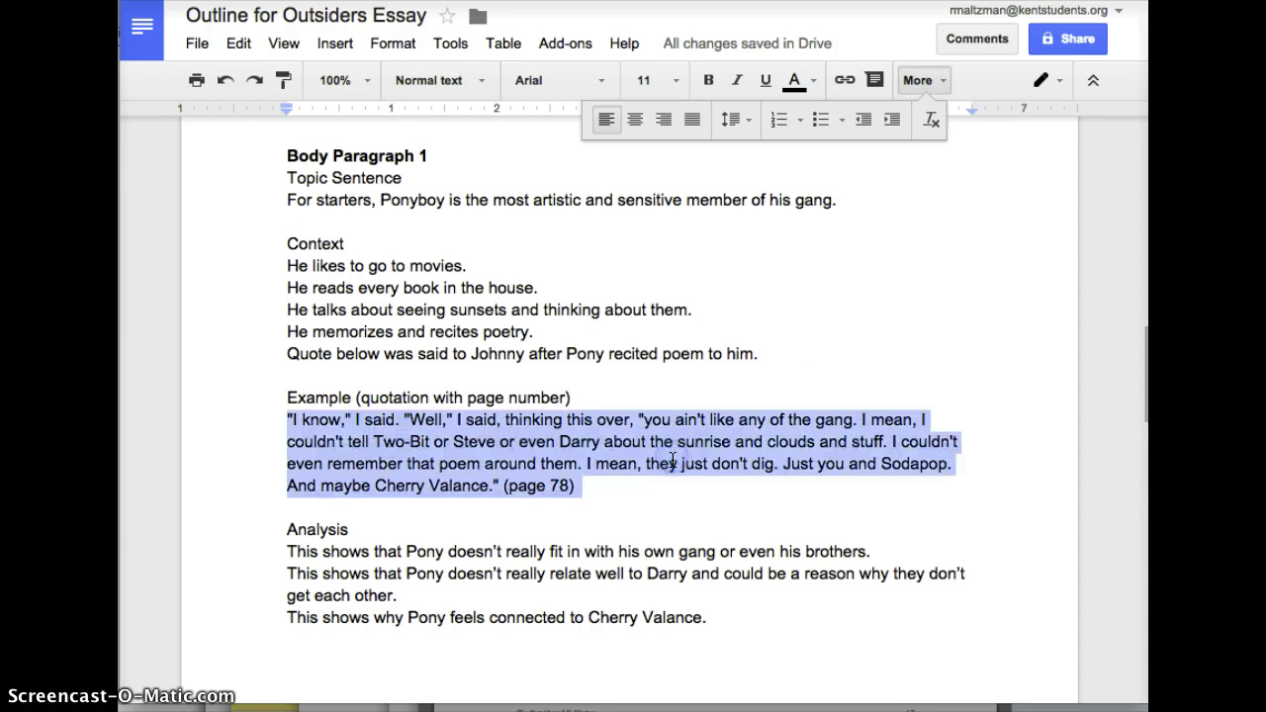
left_click(626, 566)
triple_click(626, 567)
left_click(720, 618)
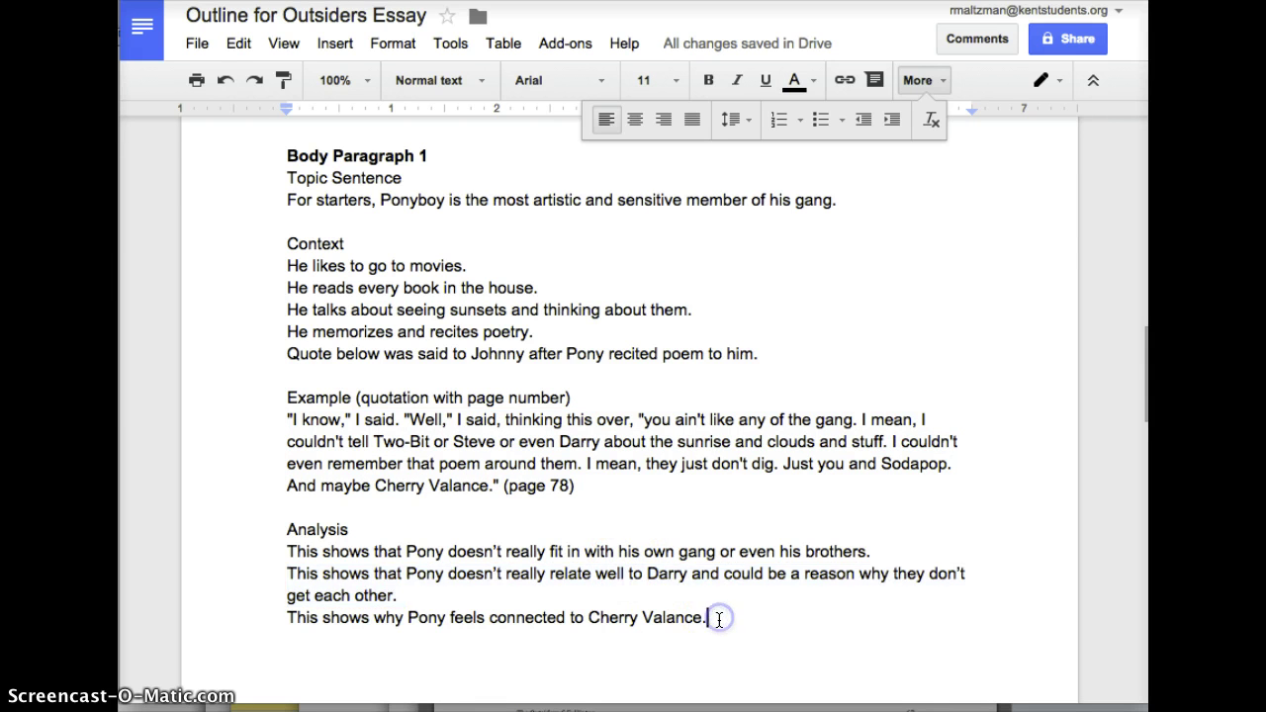
left_click_drag(446, 592, 268, 549)
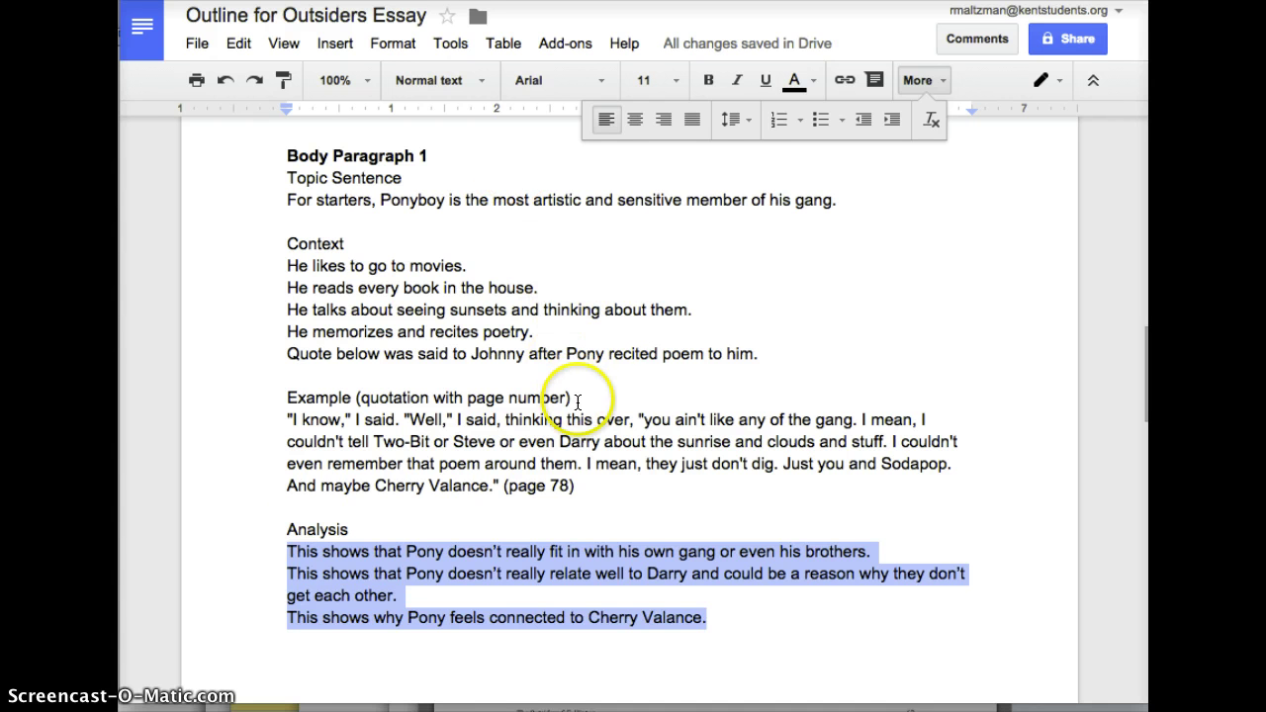
scroll(578, 401, "down", 3)
scroll(578, 402, "up", 4)
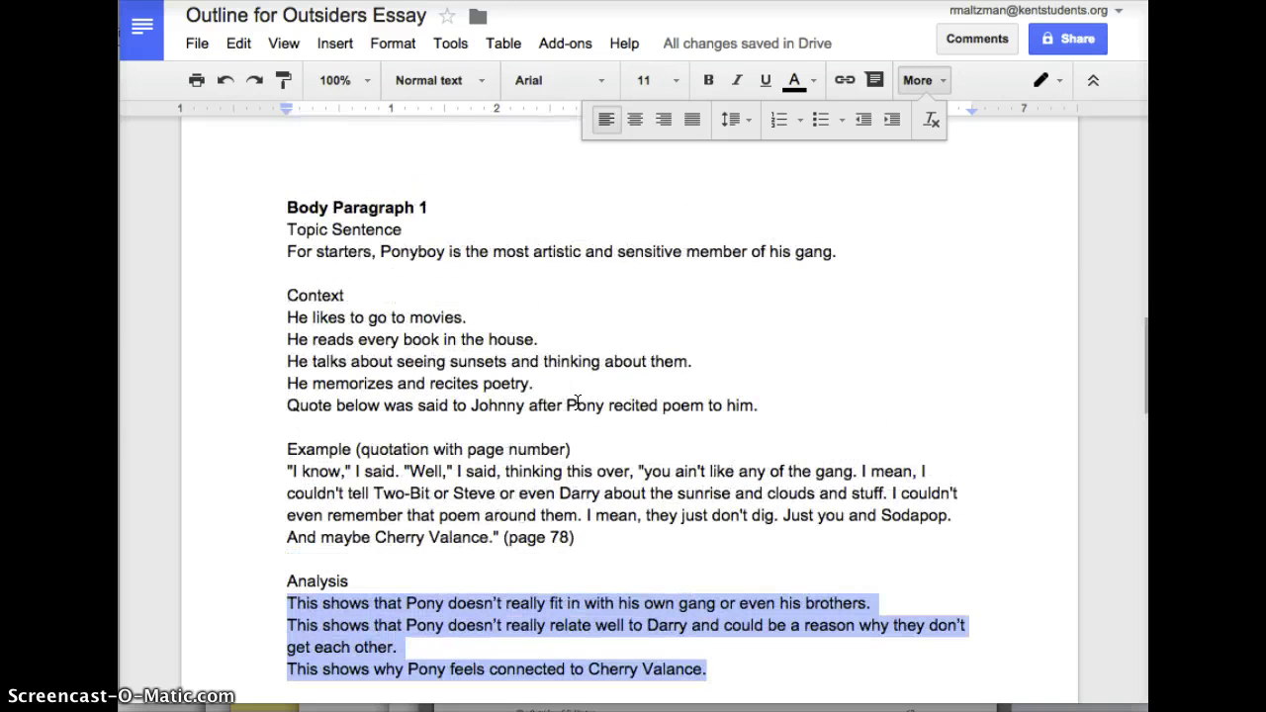
scroll(577, 402, "down", 1)
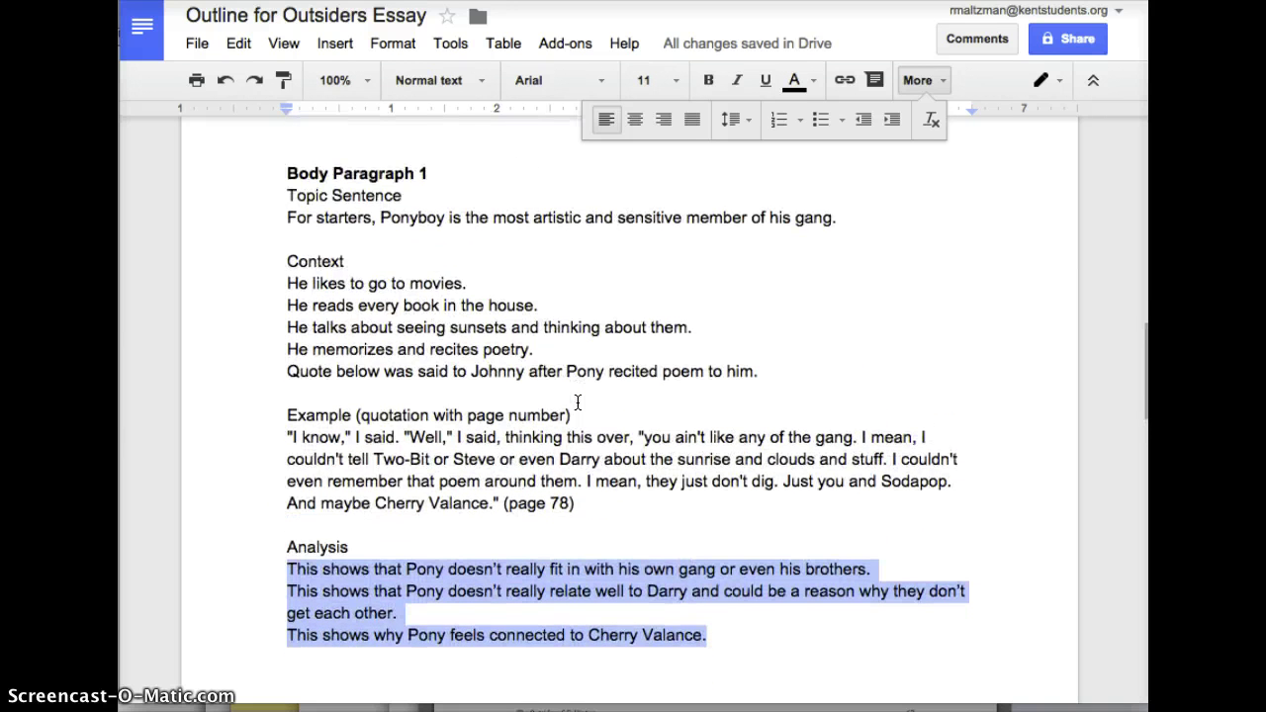